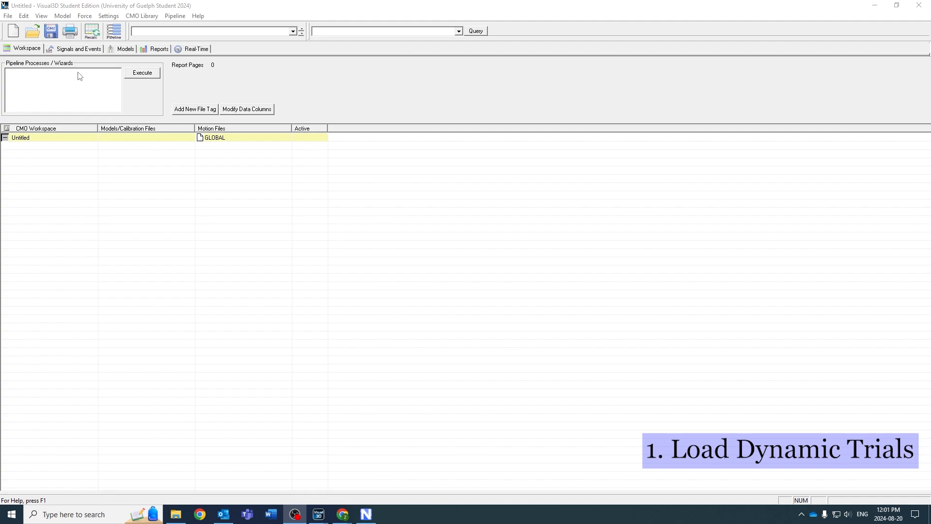
Step: Load the motion files Dynamic Trial 1.c3d through Dynamic Trial 5.c3d from the LowerBody Session folder into the workspace
{"action": "left_click", "coordinate": [34, 32]}
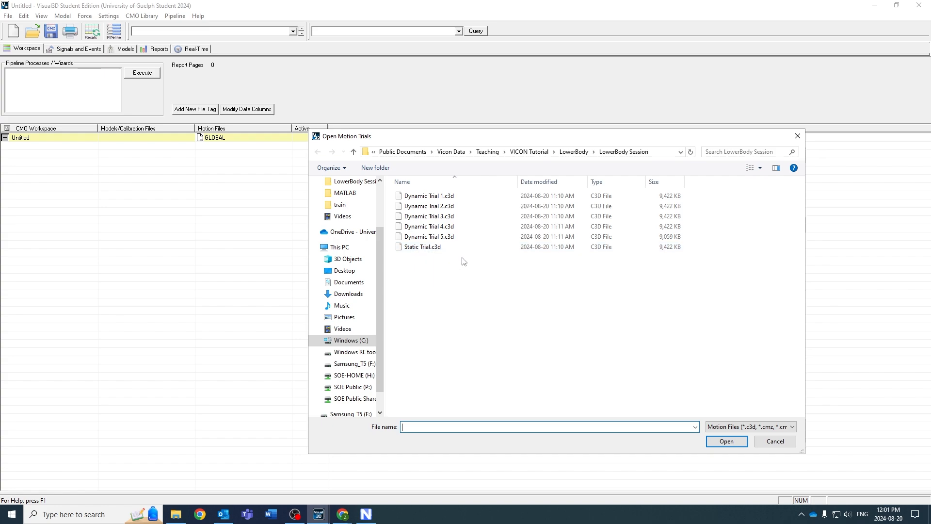
{"action": "left_click_drag", "start_coordinate": [687, 237], "coordinate": [625, 198]}
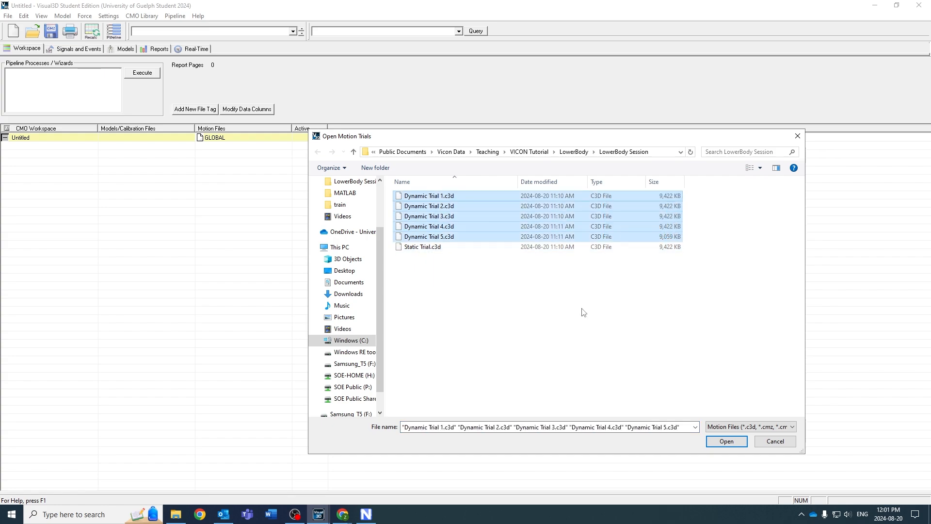
{"action": "left_click", "coordinate": [723, 443]}
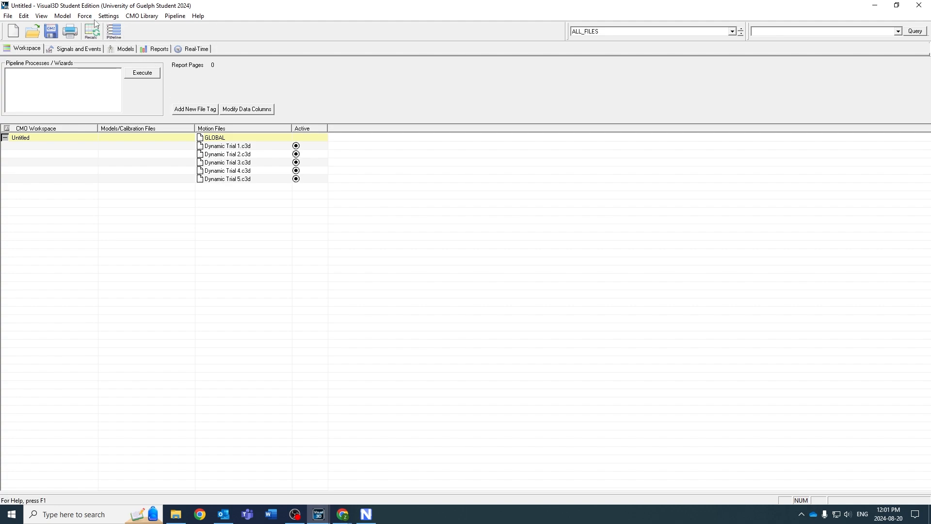
Step: Create a hybrid model from a C3D file, using Static Trial.c3d as the static calibration file
{"action": "left_click", "coordinate": [61, 17]}
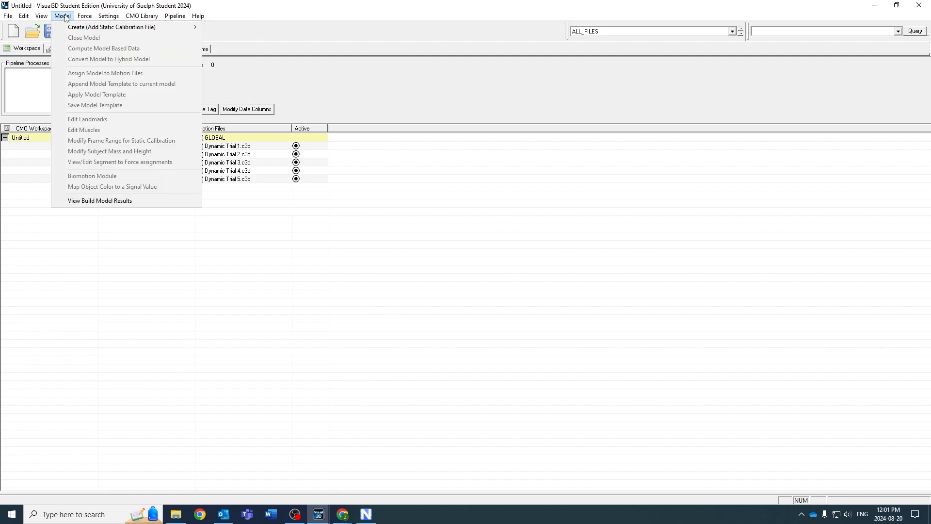
{"action": "mouse_move", "coordinate": [178, 19]}
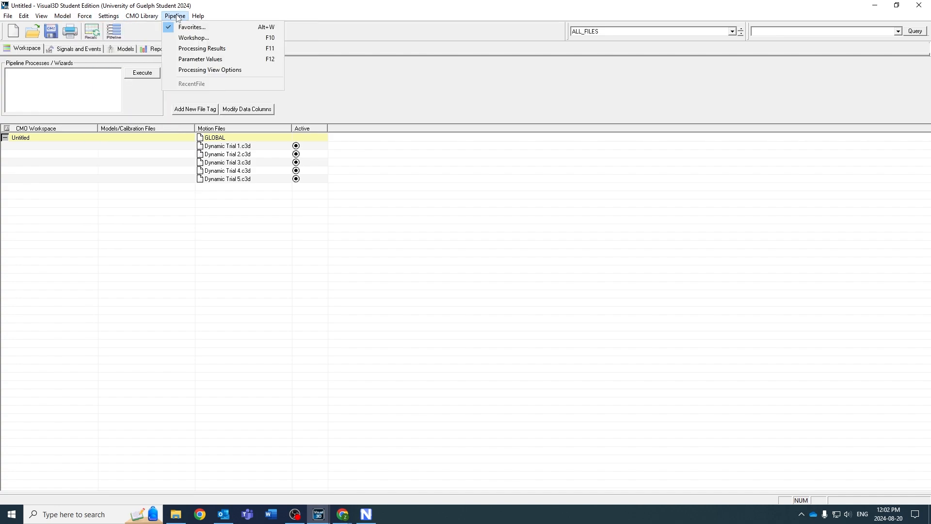
{"action": "mouse_move", "coordinate": [134, 20]}
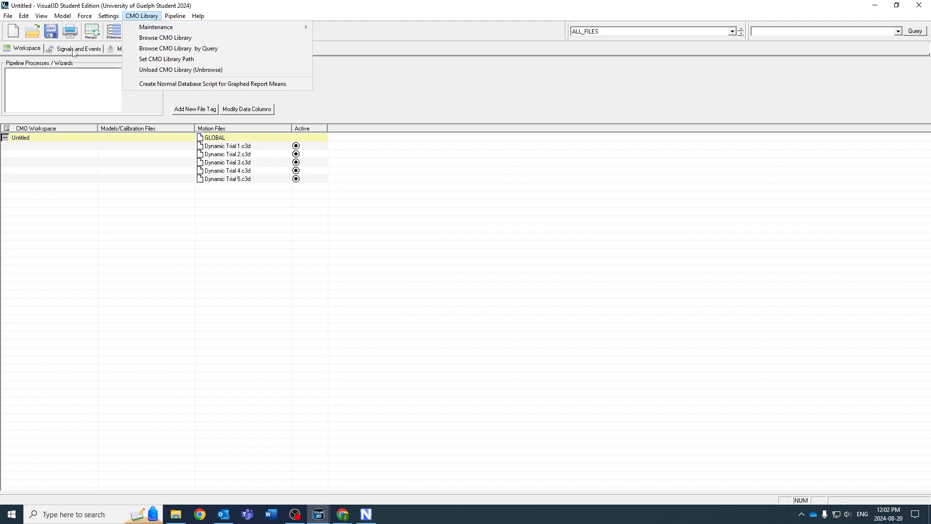
{"action": "mouse_move", "coordinate": [63, 17]}
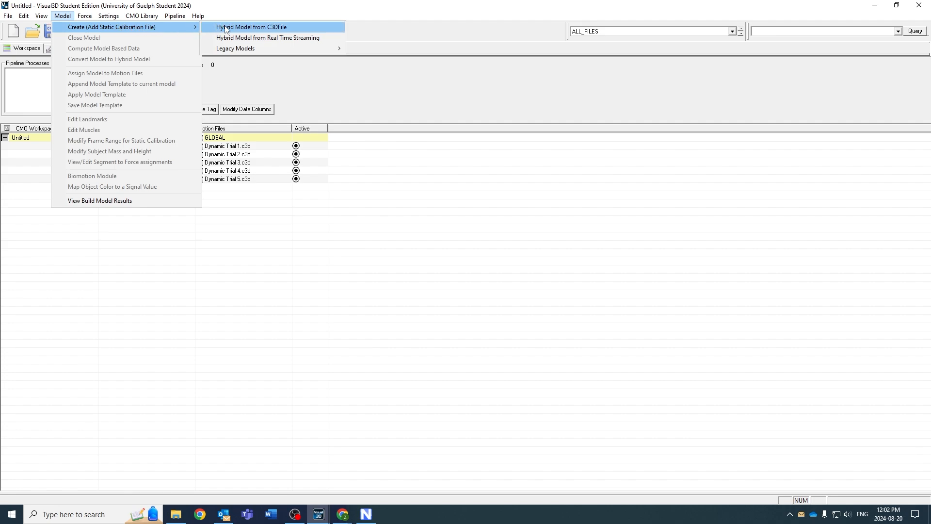
{"action": "left_click", "coordinate": [290, 27]}
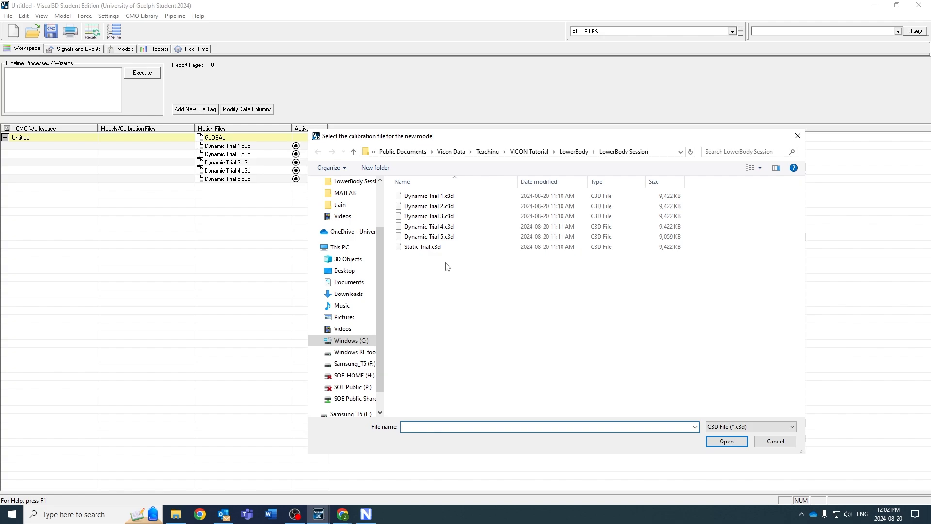
{"action": "left_click", "coordinate": [427, 247]}
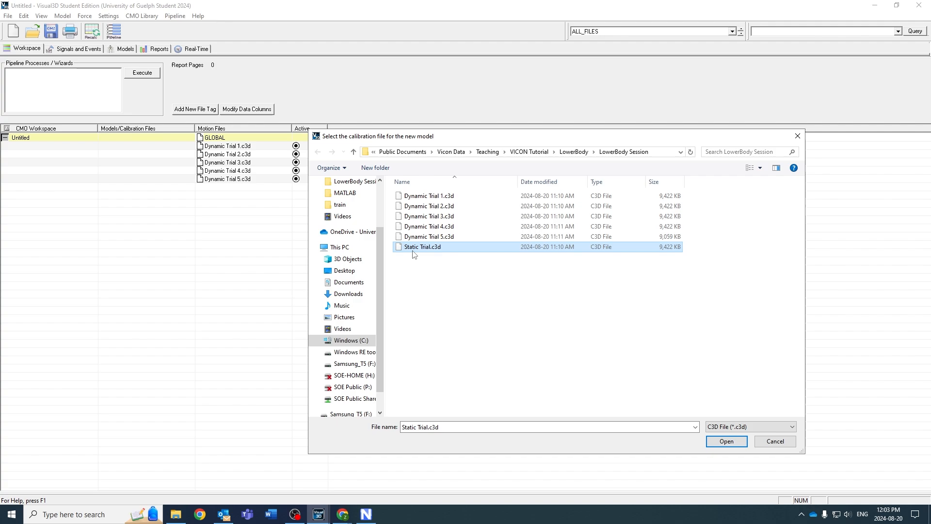
{"action": "left_click", "coordinate": [723, 443]}
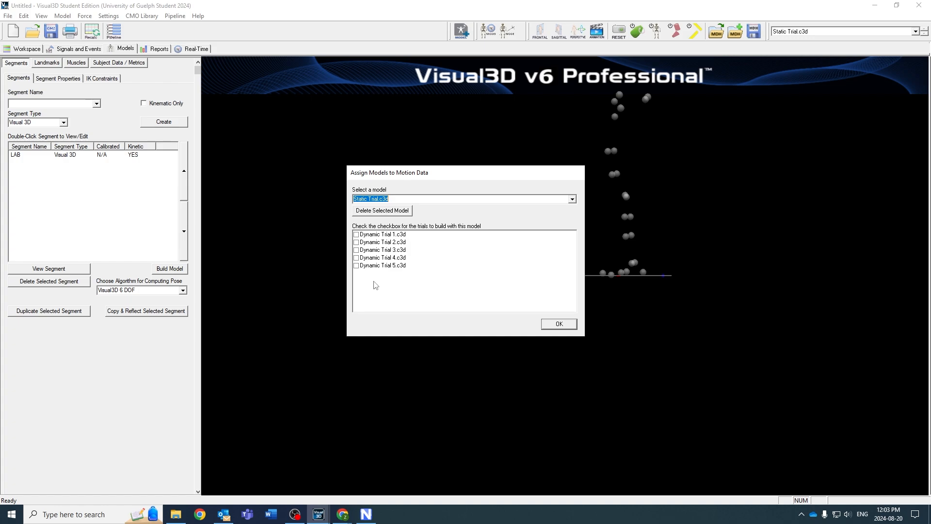
Step: Assign the Static Trial.c3d model to all five dynamic trials, Dynamic Trial 1 through 5
{"action": "left_click", "coordinate": [356, 234]}
{"action": "left_click", "coordinate": [356, 242]}
{"action": "left_click", "coordinate": [356, 250]}
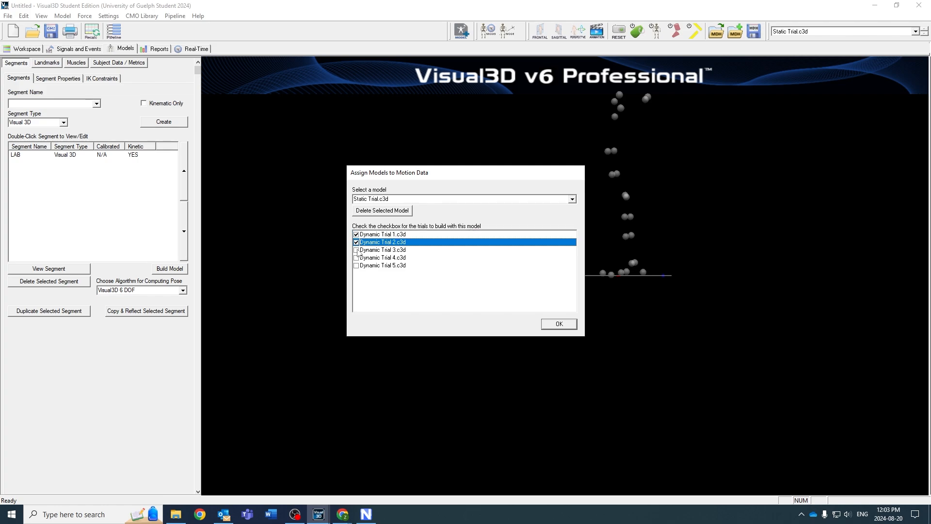
{"action": "left_click", "coordinate": [356, 258]}
{"action": "left_click", "coordinate": [356, 265]}
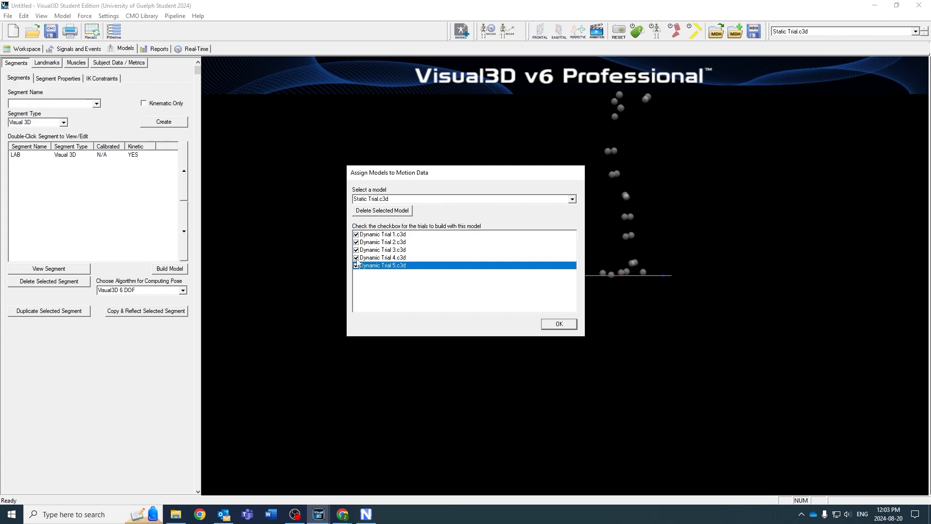
{"action": "left_click", "coordinate": [558, 324]}
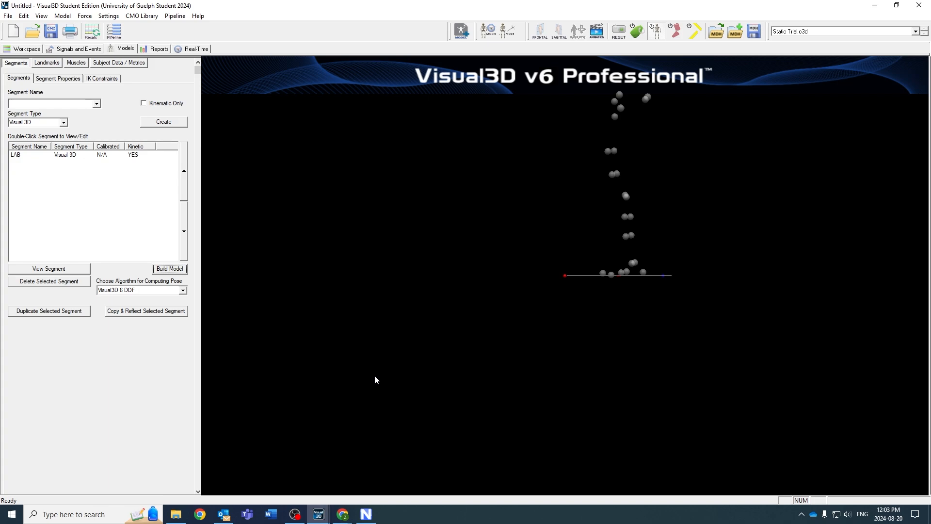
Step: Examine the static trial's markers in 3D and identify the left and right posterior pelvis markers and the right iliac crest marker
{"action": "right_click_drag", "start_coordinate": [450, 310], "coordinate": [438, 330]}
{"action": "left_click_drag", "start_coordinate": [438, 333], "coordinate": [453, 358]}
{"action": "mouse_move", "coordinate": [499, 363]}
{"action": "right_mouse_down"}
{"action": "mouse_move", "coordinate": [461, 360]}
{"action": "mouse_move", "coordinate": [478, 225]}
{"action": "mouse_move", "coordinate": [511, 235]}
{"action": "right_mouse_up"}
{"action": "mouse_move", "coordinate": [511, 236]}
{"action": "left_mouse_down"}
{"action": "mouse_move", "coordinate": [507, 225]}
{"action": "mouse_move", "coordinate": [563, 246]}
{"action": "mouse_move", "coordinate": [554, 295]}
{"action": "left_mouse_up"}
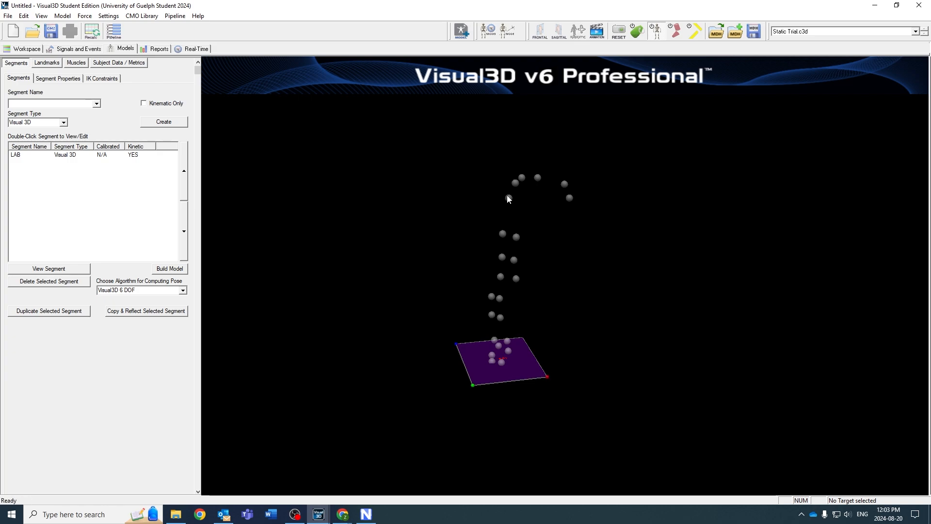
{"action": "left_click", "coordinate": [538, 178]}
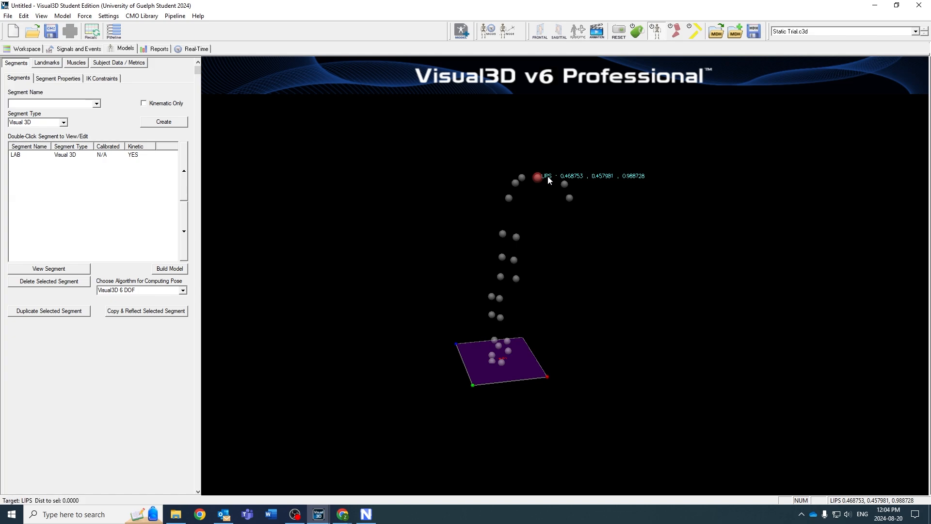
{"action": "scroll", "coordinate": [554, 192], "scroll_direction": "up", "scroll_amount": 3}
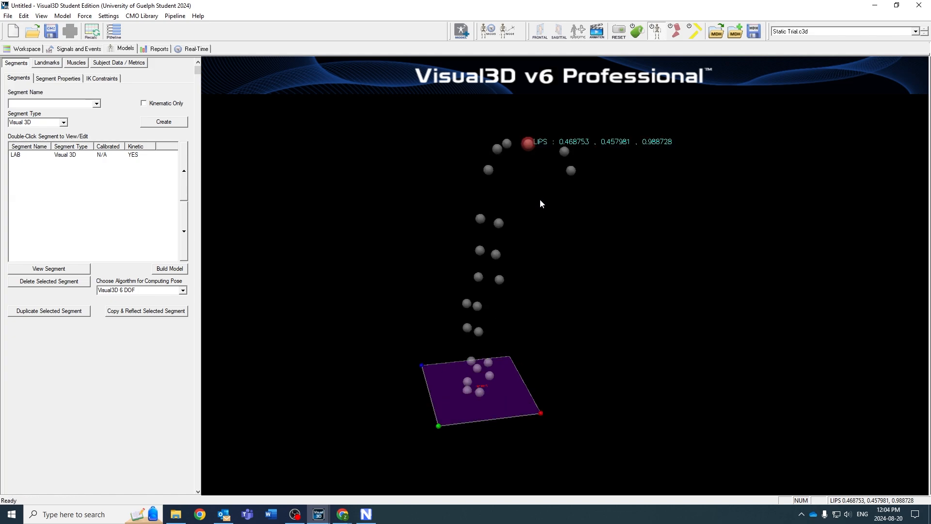
{"action": "left_click", "coordinate": [507, 143]}
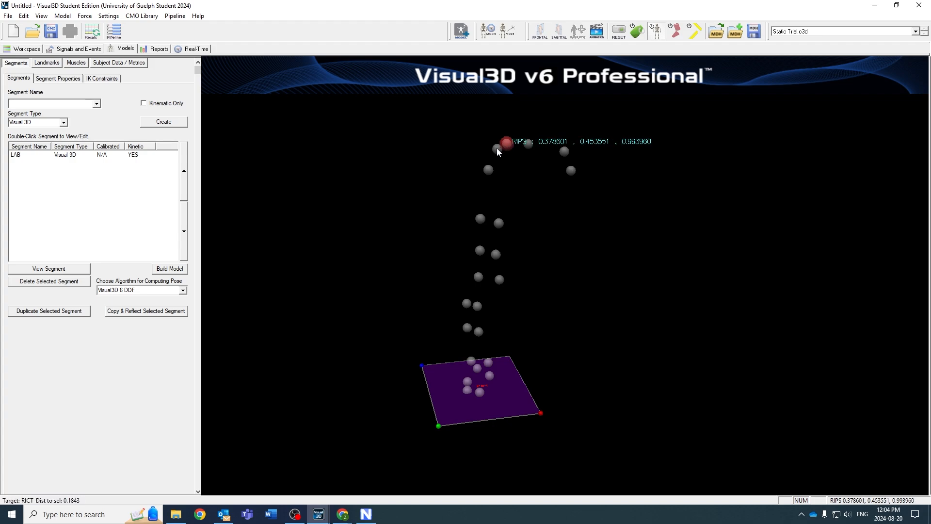
{"action": "left_click", "coordinate": [497, 147]}
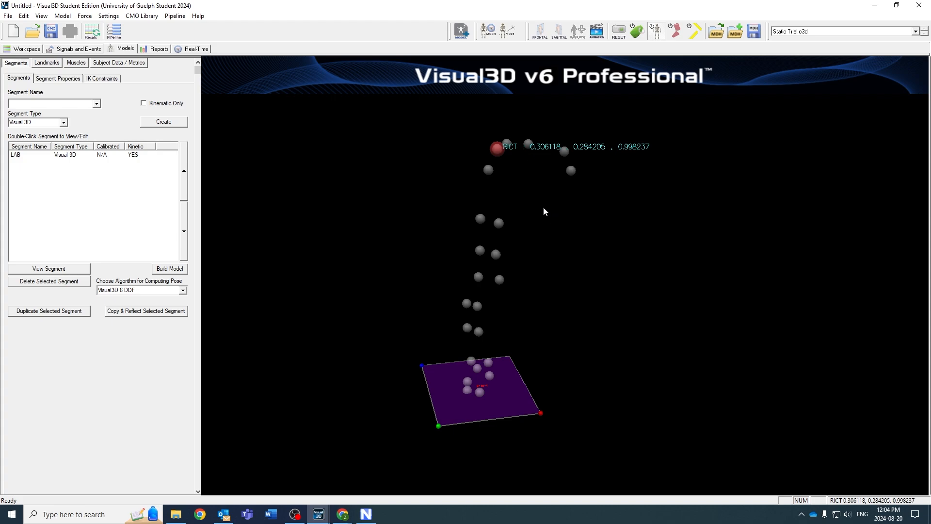
{"action": "left_click_drag", "start_coordinate": [543, 207], "coordinate": [504, 204]}
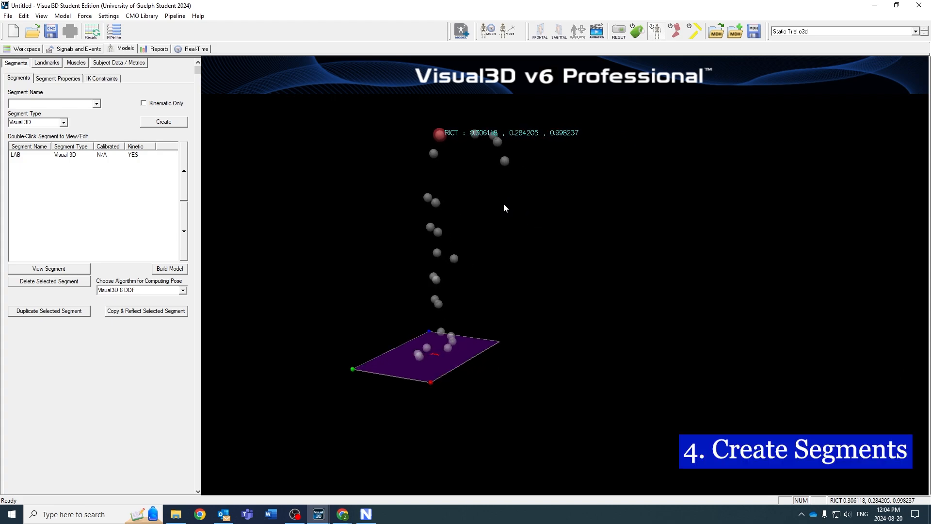
Step: Choose Pelvis as the segment name for a new model segment
{"action": "left_click", "coordinate": [21, 79]}
{"action": "mouse_move", "coordinate": [530, 140]}
{"action": "left_mouse_down"}
{"action": "mouse_move", "coordinate": [559, 202]}
{"action": "mouse_move", "coordinate": [530, 127]}
{"action": "left_mouse_up"}
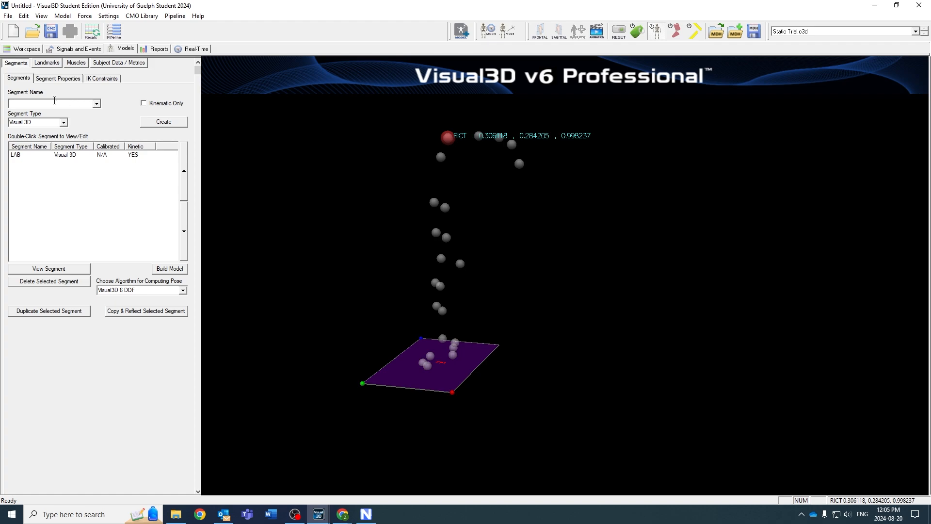
{"action": "left_click", "coordinate": [97, 104]}
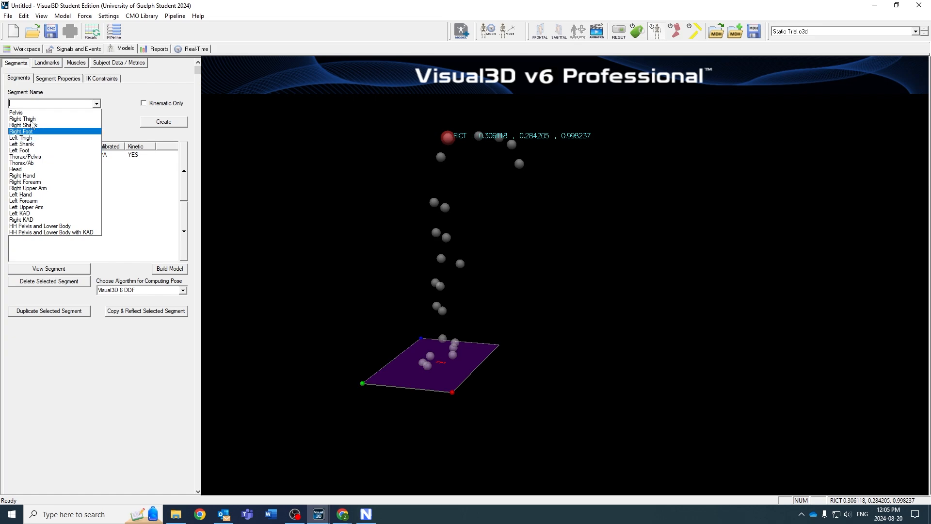
{"action": "left_click", "coordinate": [16, 112]}
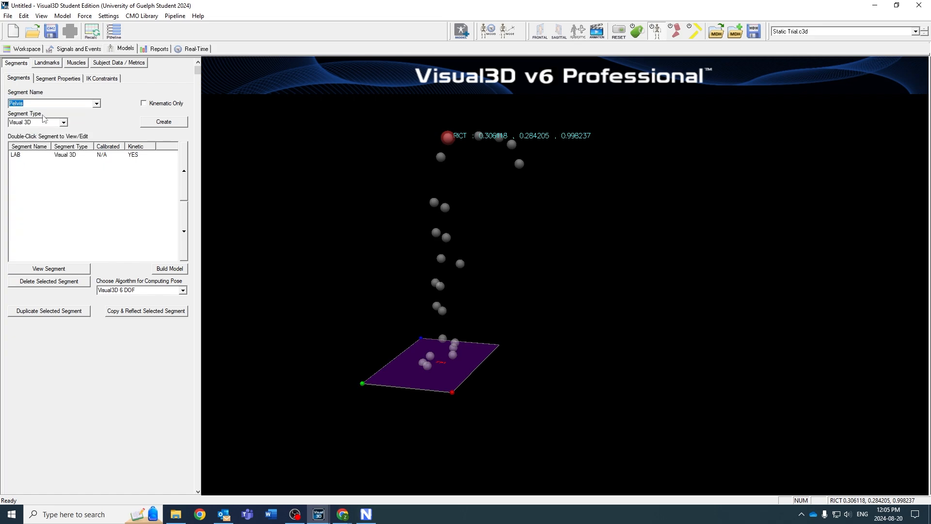
Step: Switch to the Marker Set Guidelines page in Chrome and arrange it side by side with the Visual3D window
{"action": "mouse_move", "coordinate": [342, 514]}
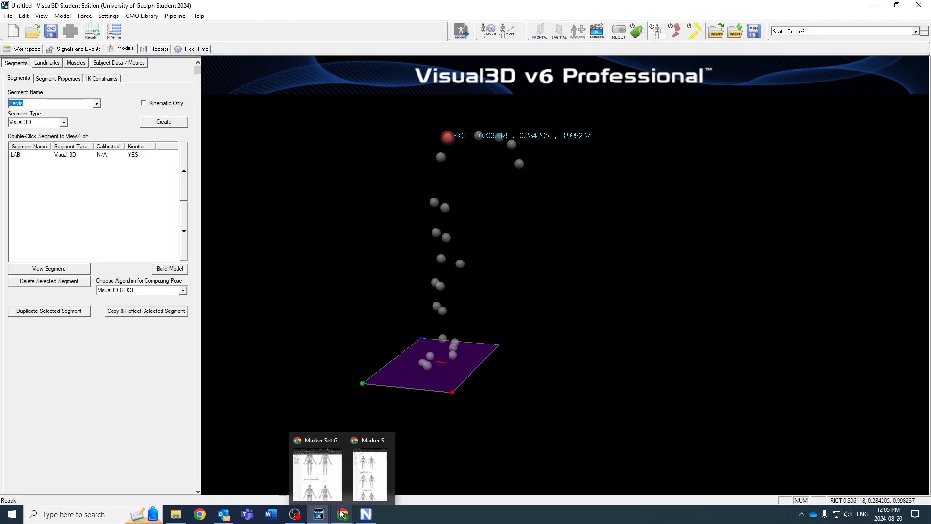
{"action": "left_click", "coordinate": [369, 474]}
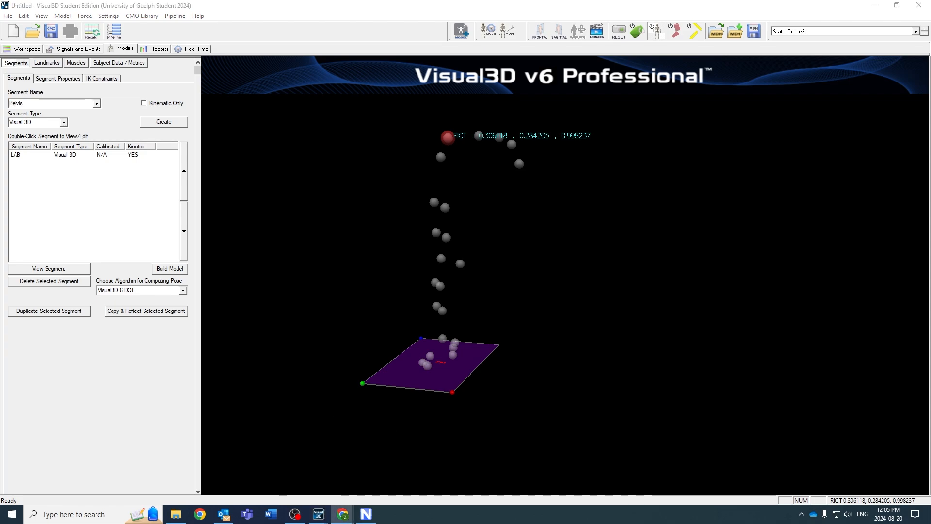
{"action": "left_click_drag", "start_coordinate": [0, 65], "coordinate": [0, 144]}
{"action": "left_click_drag", "start_coordinate": [551, 3], "coordinate": [930, 197]}
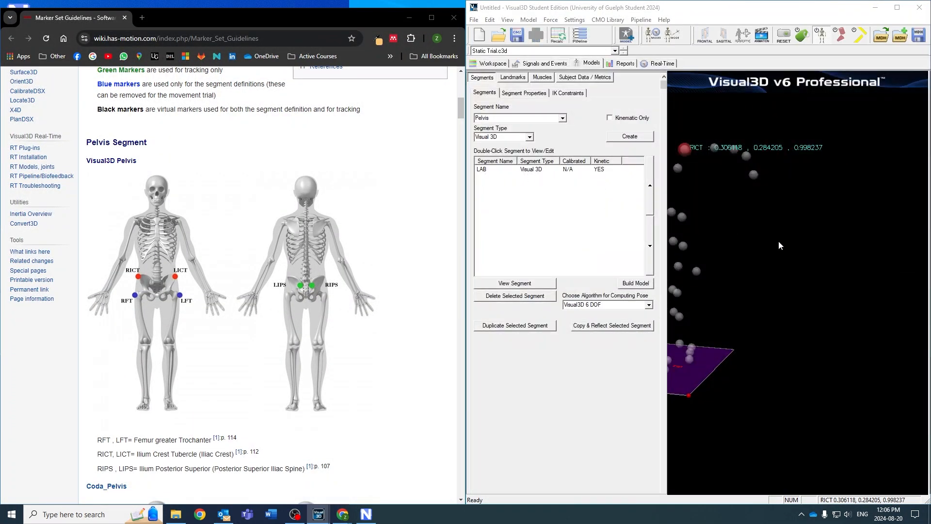
{"action": "left_click", "coordinate": [284, 12]}
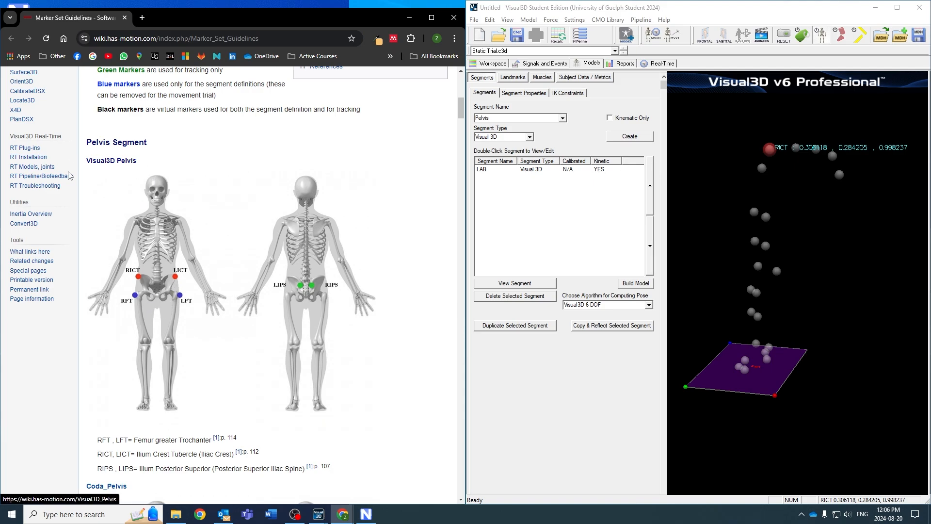
Step: Compare the marker placements for the Visual3D Pelvis and Coda_Pelvis definitions in the guidelines with the static trial's markers
{"action": "left_click_drag", "start_coordinate": [809, 250], "coordinate": [779, 203]}
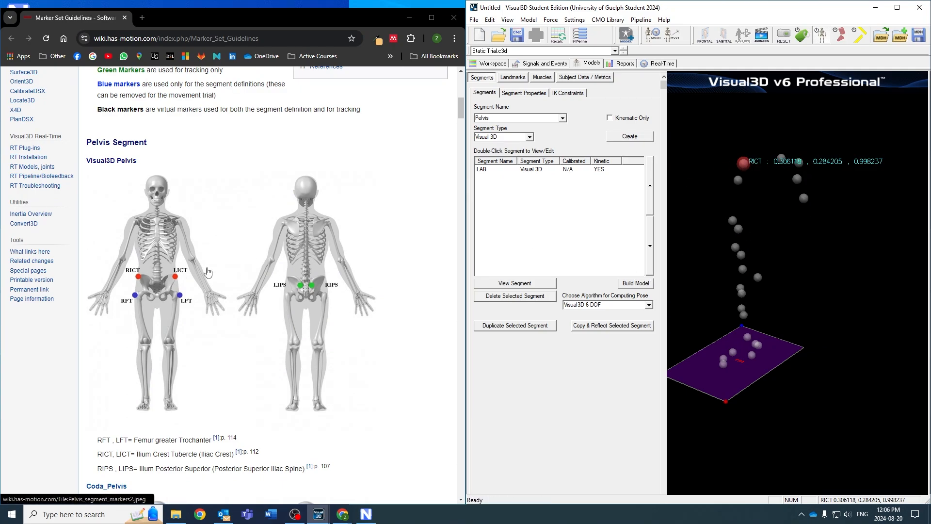
{"action": "scroll", "coordinate": [218, 289], "scroll_direction": "down", "scroll_amount": 3}
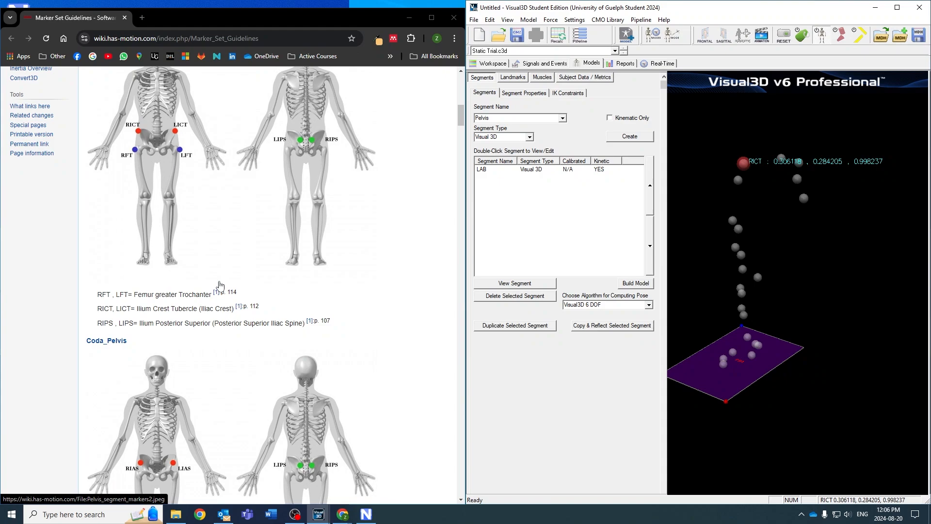
{"action": "scroll", "coordinate": [218, 286], "scroll_direction": "down", "scroll_amount": 4}
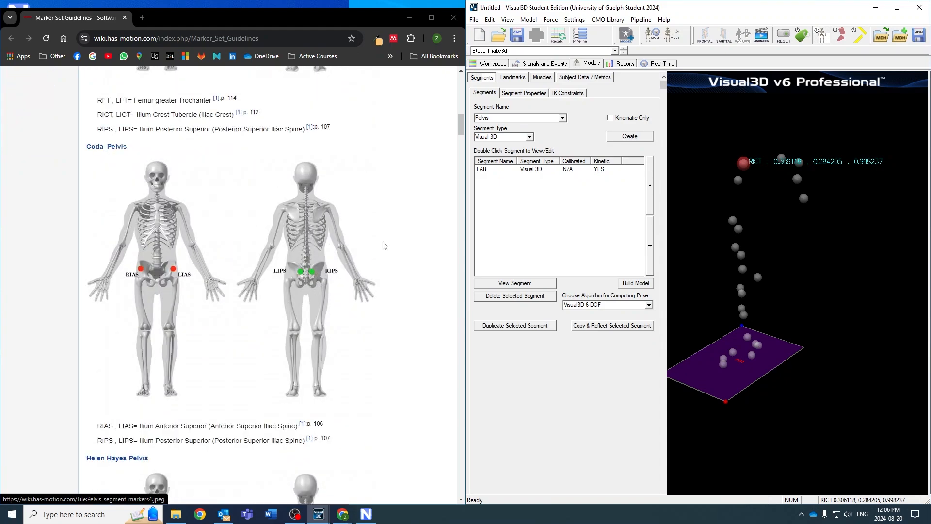
{"action": "scroll", "coordinate": [383, 247], "scroll_direction": "up", "scroll_amount": 3}
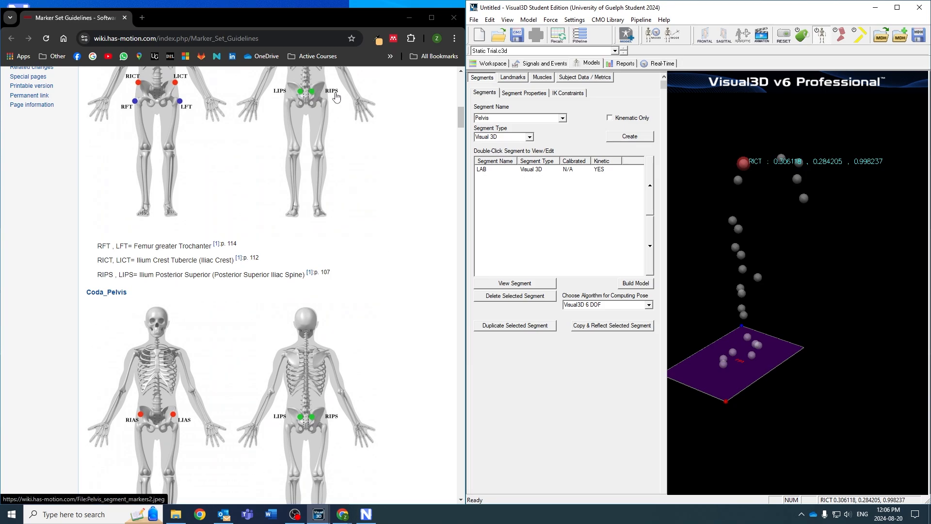
{"action": "scroll", "coordinate": [296, 146], "scroll_direction": "up", "scroll_amount": 2}
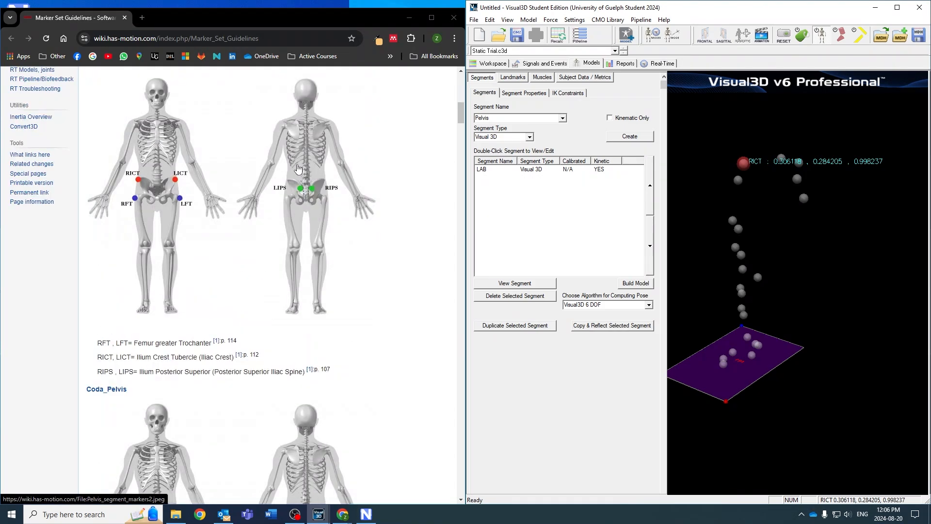
{"action": "scroll", "coordinate": [298, 169], "scroll_direction": "up", "scroll_amount": 1}
{"action": "scroll", "coordinate": [335, 291], "scroll_direction": "down", "scroll_amount": 4}
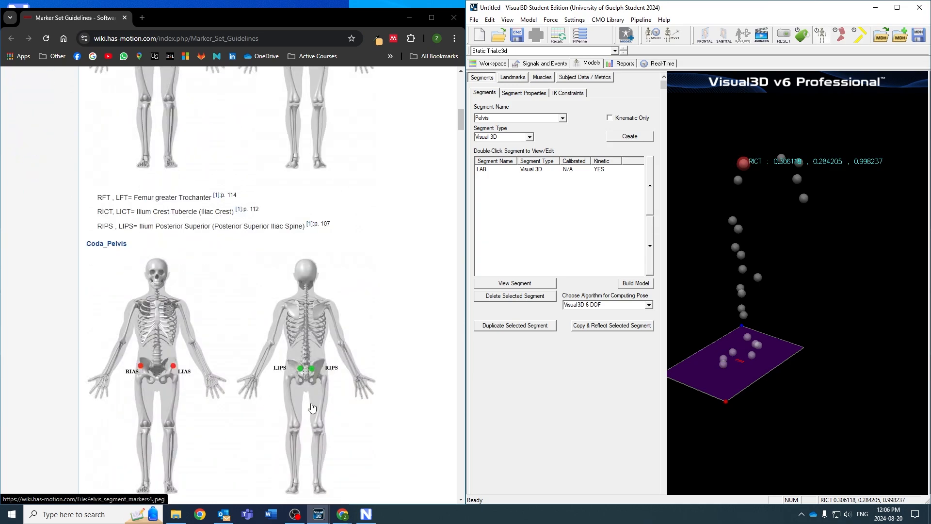
{"action": "scroll", "coordinate": [163, 375], "scroll_direction": "up", "scroll_amount": 3}
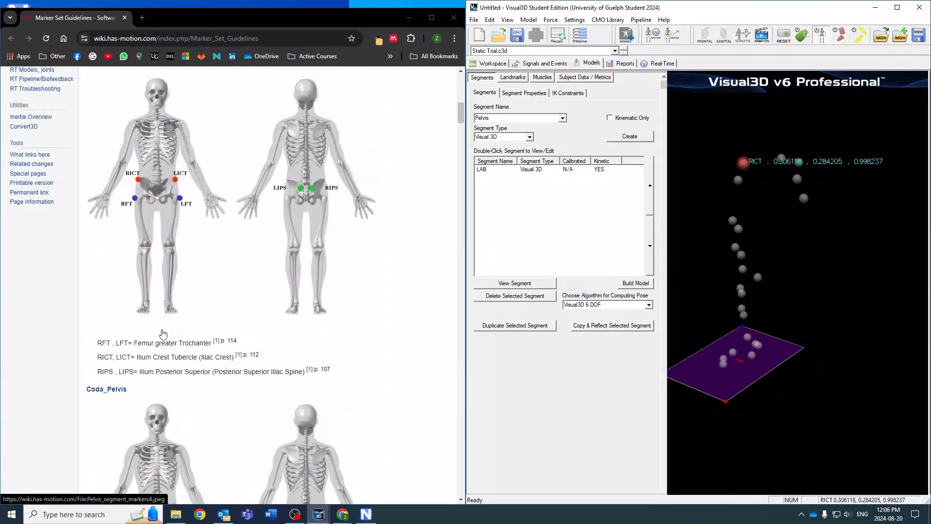
{"action": "scroll", "coordinate": [153, 232], "scroll_direction": "up", "scroll_amount": 1}
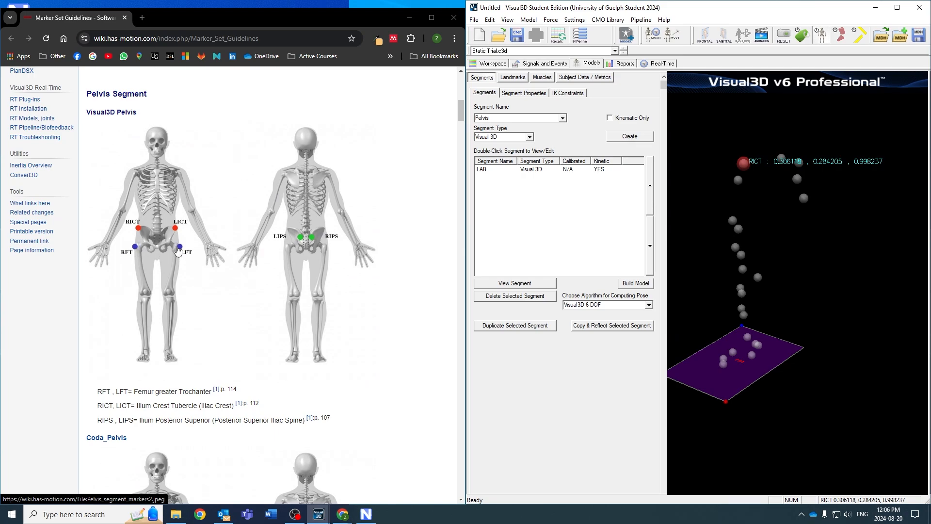
{"action": "scroll", "coordinate": [186, 256], "scroll_direction": "down", "scroll_amount": 4}
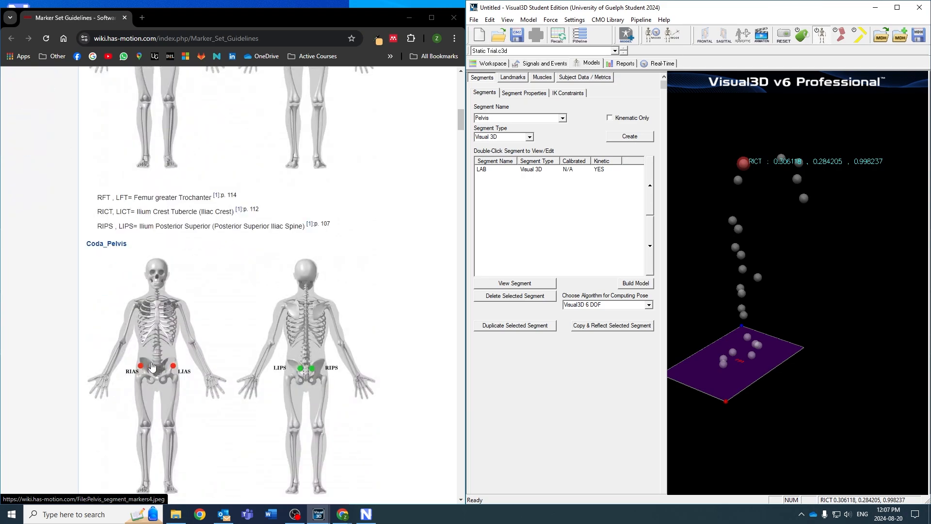
Step: Review how the iliac crest, trochanter and ASIS markers differ between the two pelvis definitions and inspect the static trial's pelvis markers
{"action": "scroll", "coordinate": [168, 368], "scroll_direction": "down", "scroll_amount": 2}
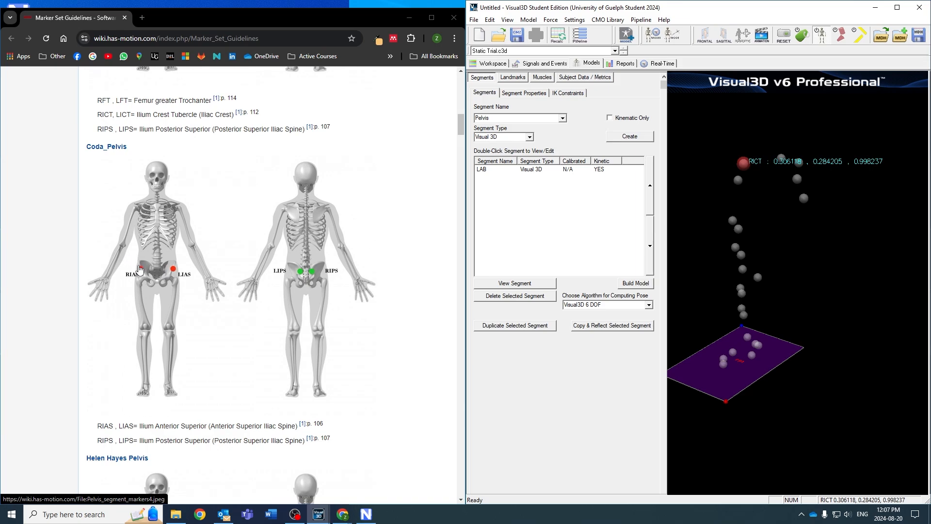
{"action": "scroll", "coordinate": [140, 269], "scroll_direction": "up", "scroll_amount": 4}
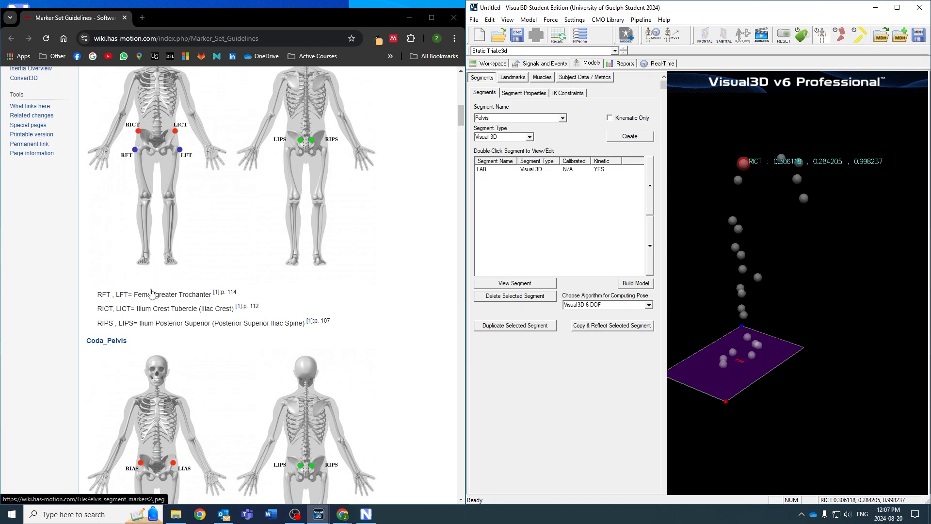
{"action": "scroll", "coordinate": [149, 396], "scroll_direction": "down", "scroll_amount": 1}
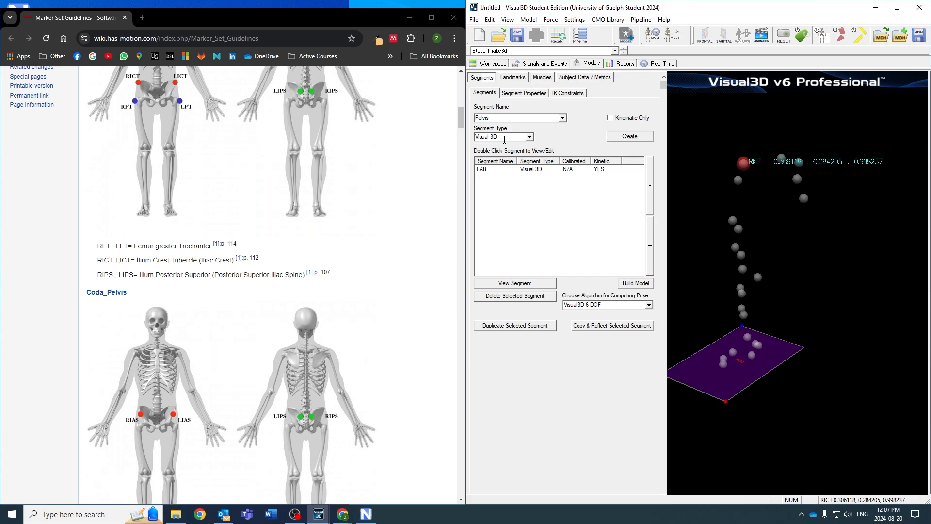
{"action": "mouse_move", "coordinate": [761, 220]}
{"action": "left_mouse_down"}
{"action": "mouse_move", "coordinate": [782, 237]}
{"action": "mouse_move", "coordinate": [765, 233]}
{"action": "mouse_move", "coordinate": [765, 212]}
{"action": "mouse_move", "coordinate": [762, 219]}
{"action": "left_mouse_up"}
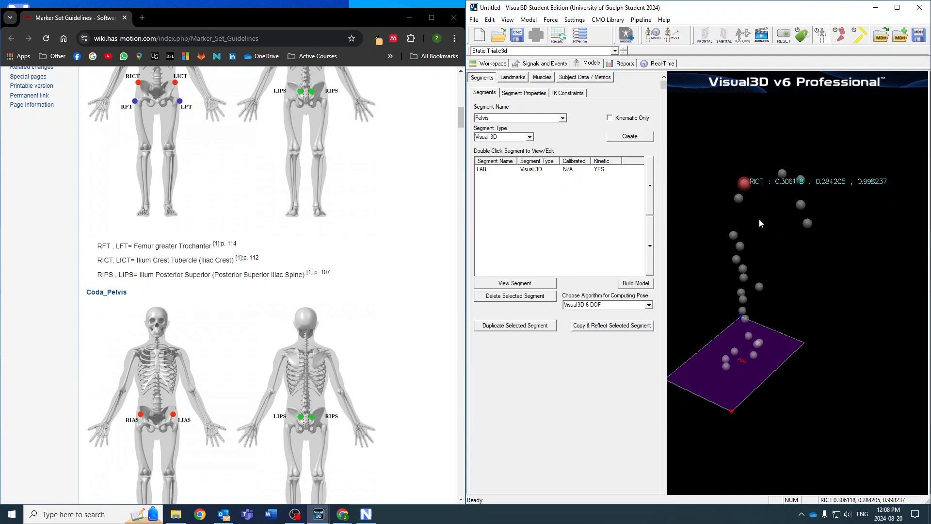
{"action": "scroll", "coordinate": [270, 235], "scroll_direction": "up", "scroll_amount": 3}
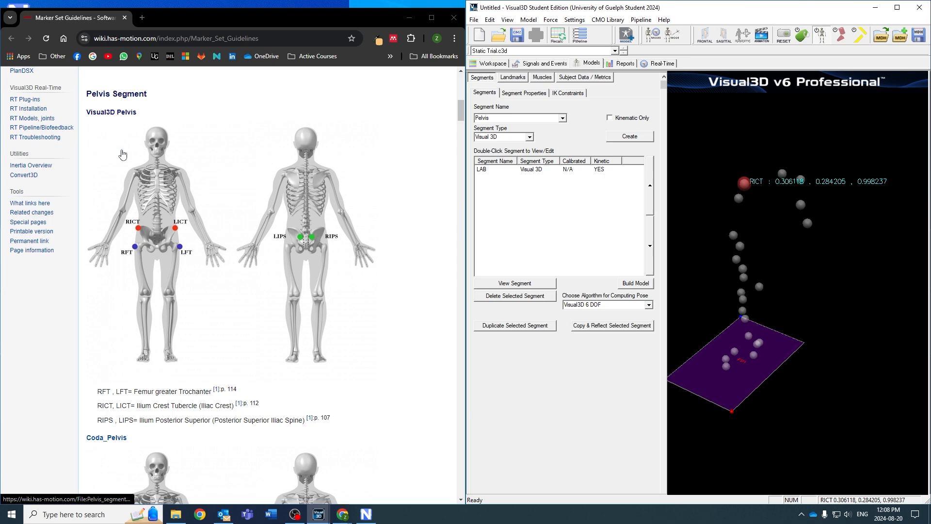
{"action": "scroll", "coordinate": [180, 250], "scroll_direction": "down", "scroll_amount": 1}
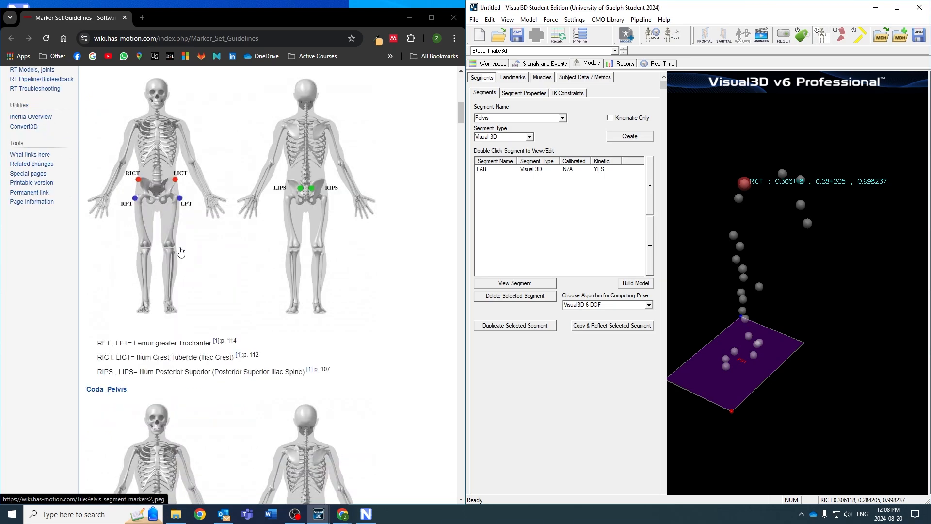
{"action": "scroll", "coordinate": [165, 190], "scroll_direction": "down", "scroll_amount": 1}
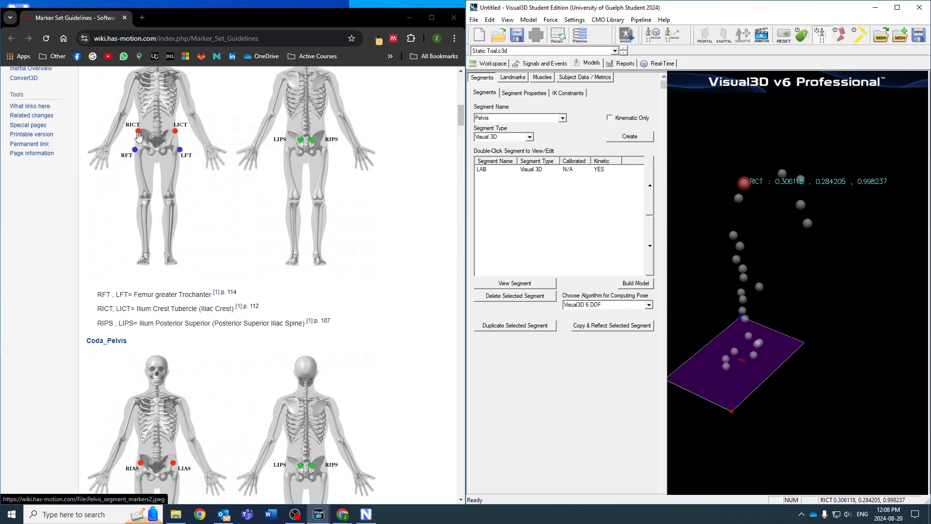
{"action": "scroll", "coordinate": [191, 155], "scroll_direction": "down", "scroll_amount": 2}
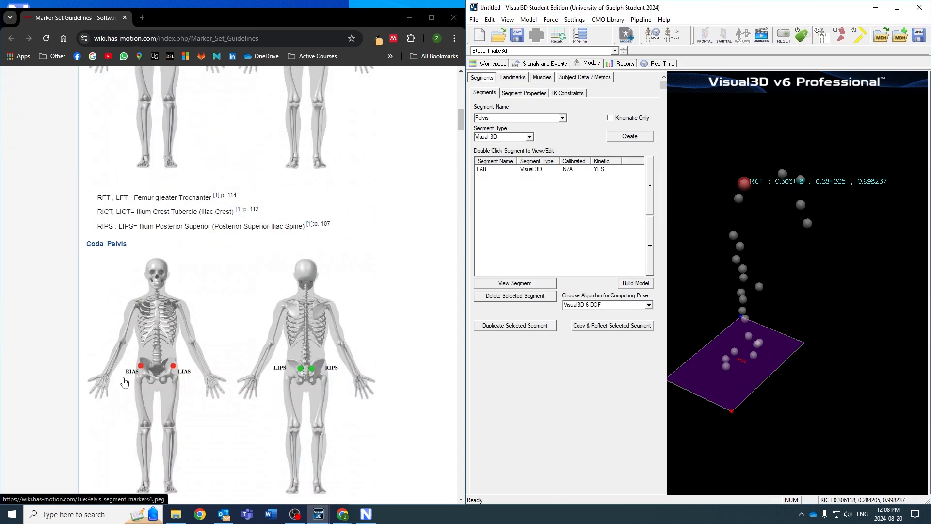
{"action": "scroll", "coordinate": [173, 383], "scroll_direction": "up", "scroll_amount": 1}
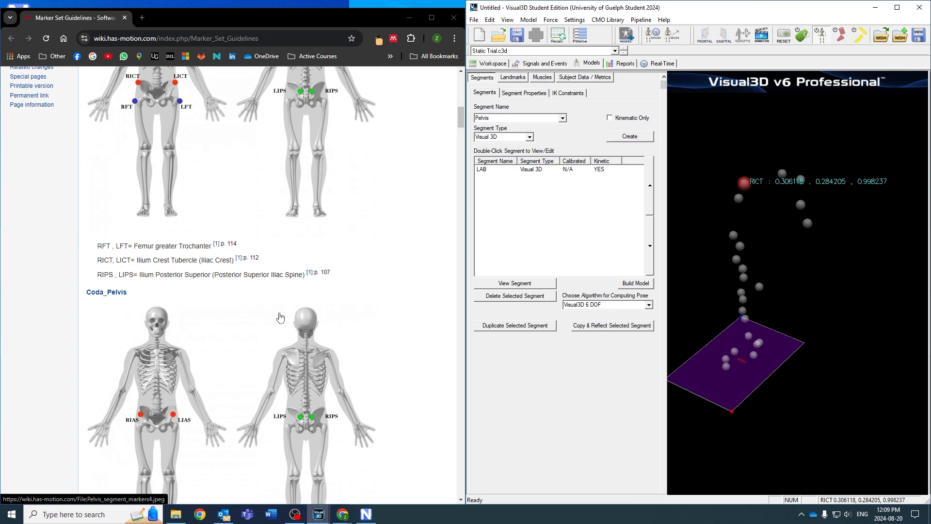
{"action": "left_click_drag", "start_coordinate": [749, 210], "coordinate": [772, 219]}
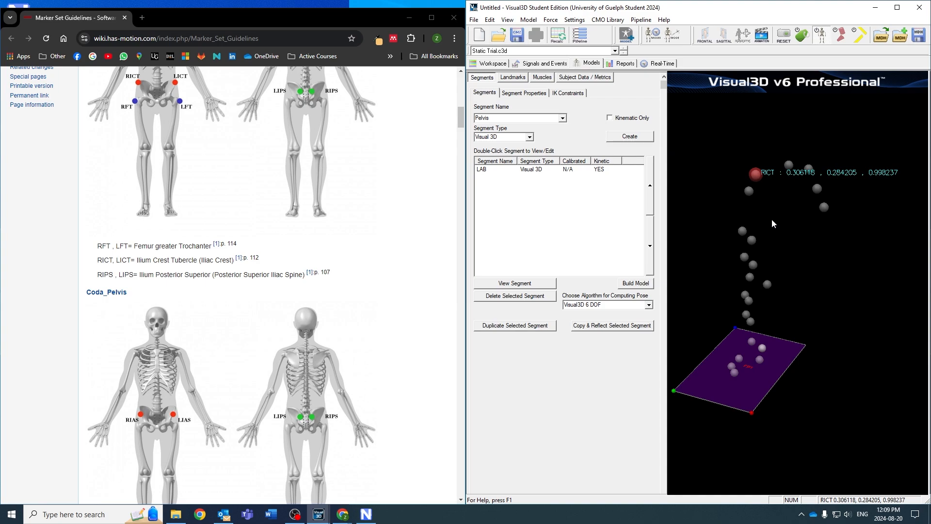
Step: Set the Pelvis segment type to Coda and create the segment
{"action": "left_click", "coordinate": [529, 138]}
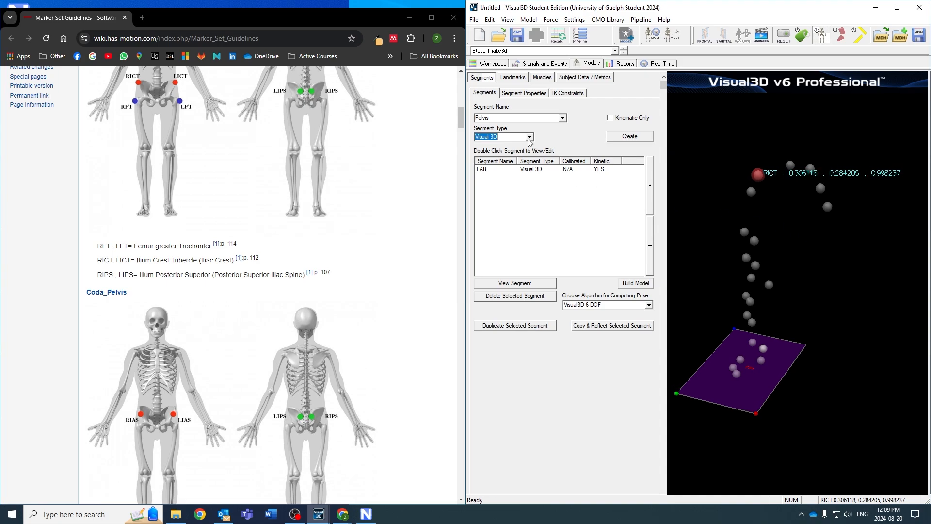
{"action": "left_click", "coordinate": [530, 138]}
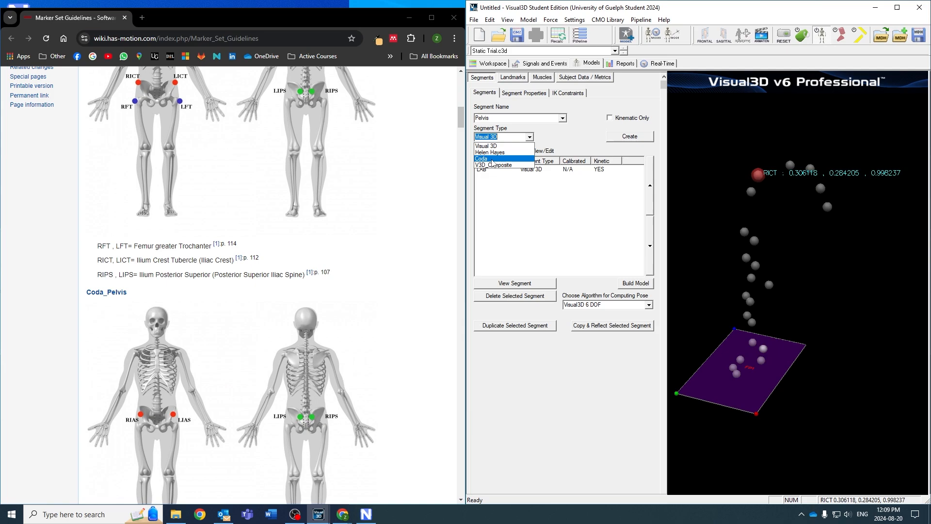
{"action": "left_click", "coordinate": [482, 159]}
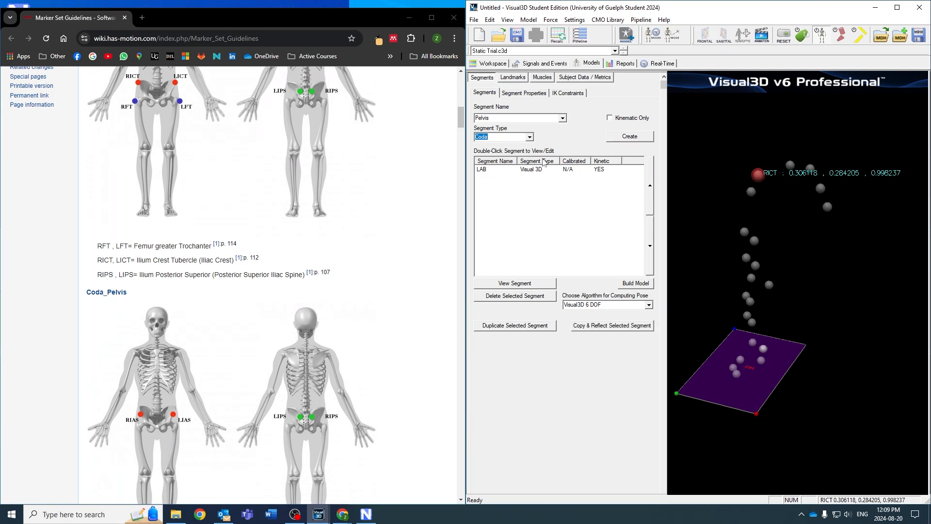
{"action": "left_click", "coordinate": [630, 138]}
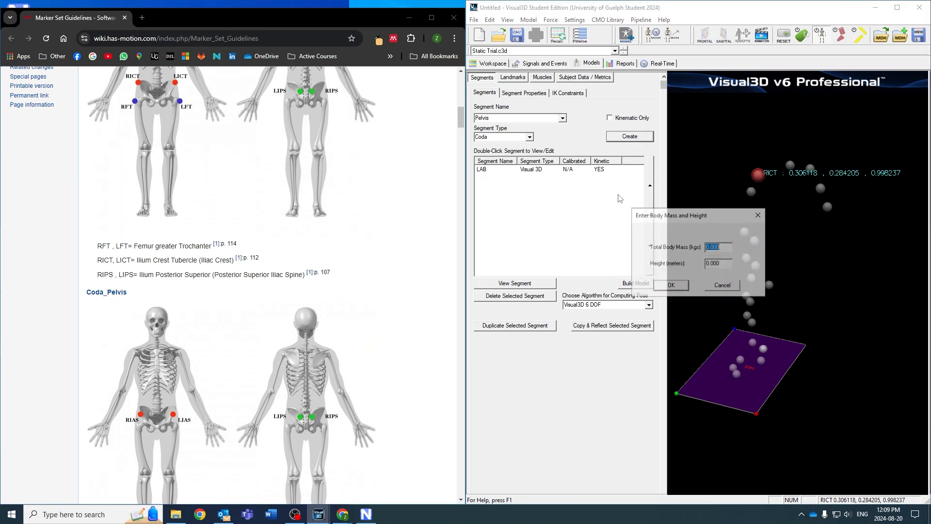
Step: Set the total body mass to 75 kg and enter the subject's height in metres for the model
{"action": "left_click", "coordinate": [725, 247]}
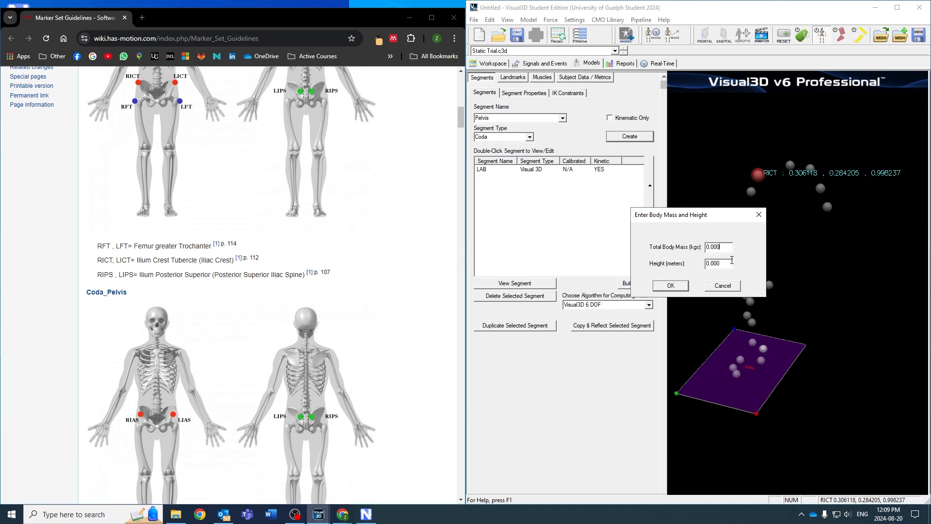
{"action": "left_click_drag", "start_coordinate": [734, 247], "coordinate": [686, 252]}
{"action": "type", "text": "75"}
{"action": "left_click_drag", "start_coordinate": [723, 263], "coordinate": [687, 265]}
{"action": "type", "text": "1."}
{"action": "left_click", "coordinate": [671, 285]}
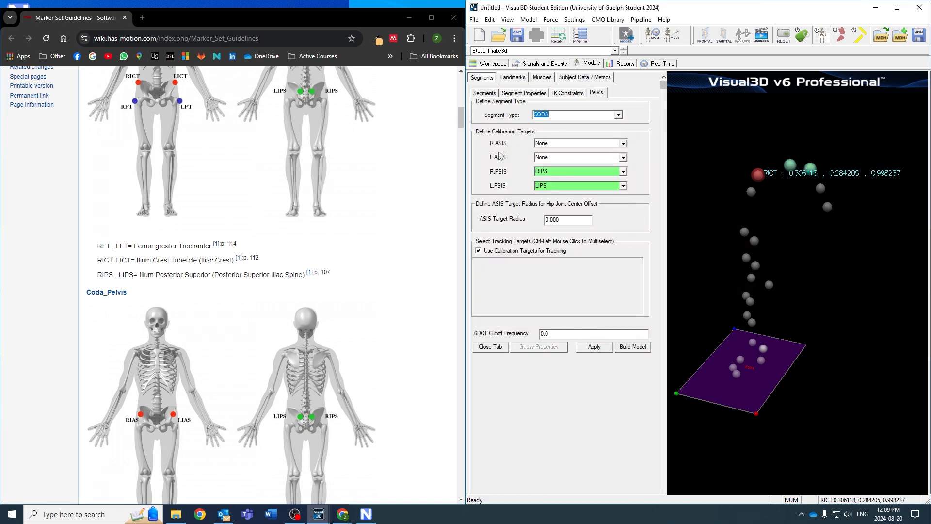
Step: Check the Coda_Pelvis ASIS marker positions in the guidelines against the static trial's iliac crest markers
{"action": "left_click", "coordinate": [897, 8]}
{"action": "left_click_drag", "start_coordinate": [391, 193], "coordinate": [401, 208]}
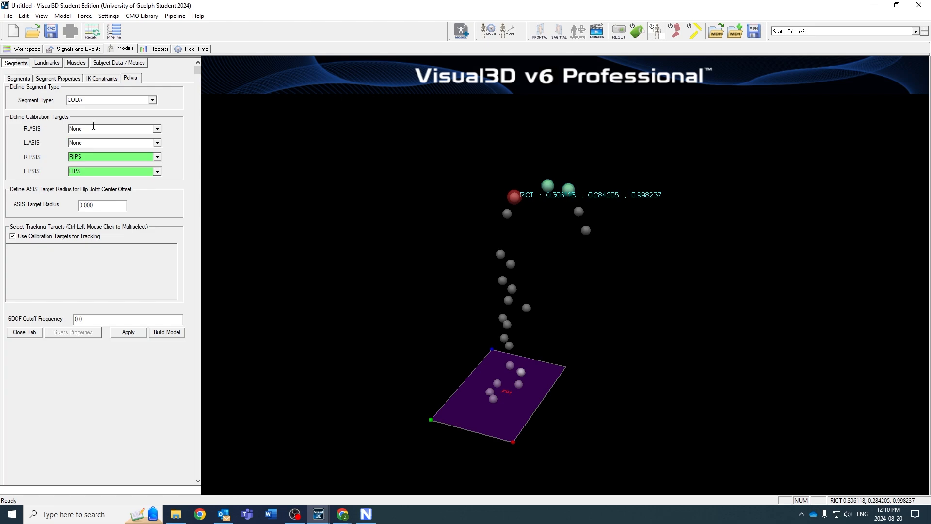
{"action": "double_click", "coordinate": [725, 9]}
{"action": "left_click_drag", "start_coordinate": [775, 61], "coordinate": [930, 143]}
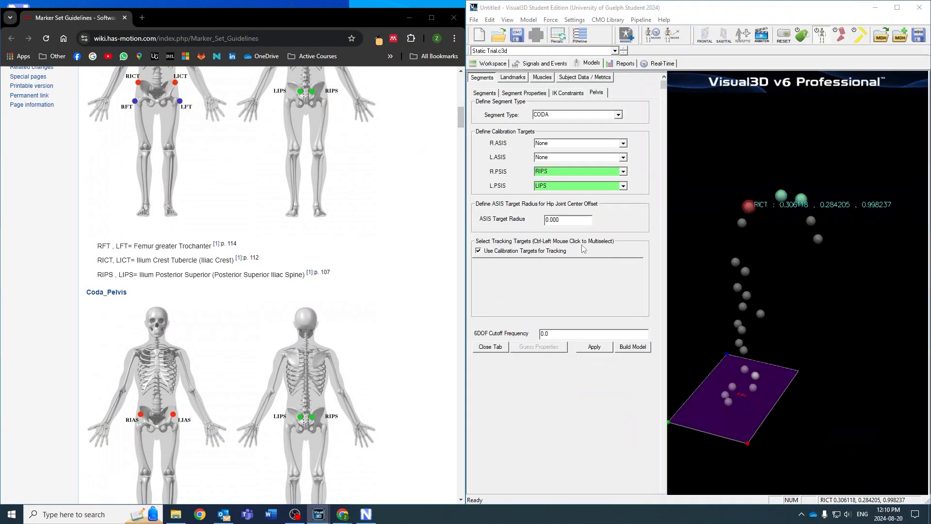
{"action": "scroll", "coordinate": [244, 369], "scroll_direction": "down", "scroll_amount": 1}
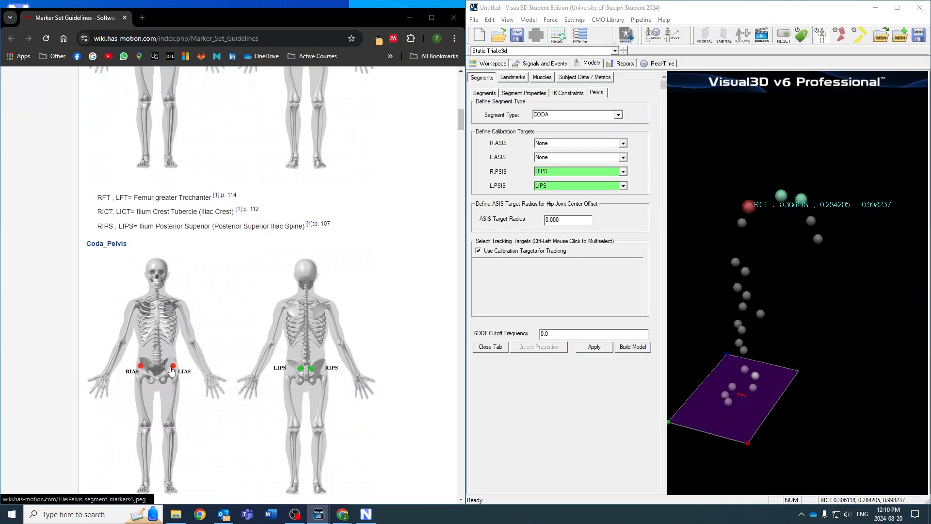
{"action": "scroll", "coordinate": [155, 375], "scroll_direction": "up", "scroll_amount": 2}
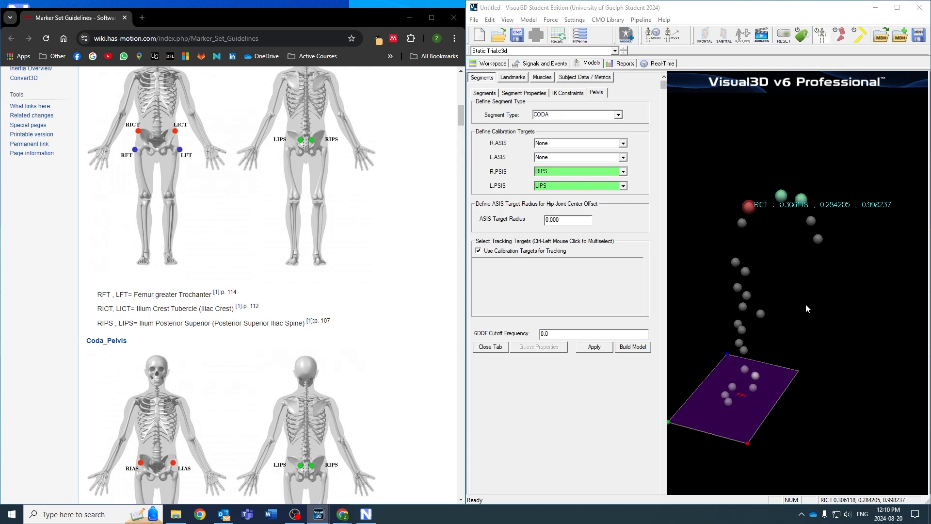
{"action": "left_click_drag", "start_coordinate": [805, 304], "coordinate": [803, 292]}
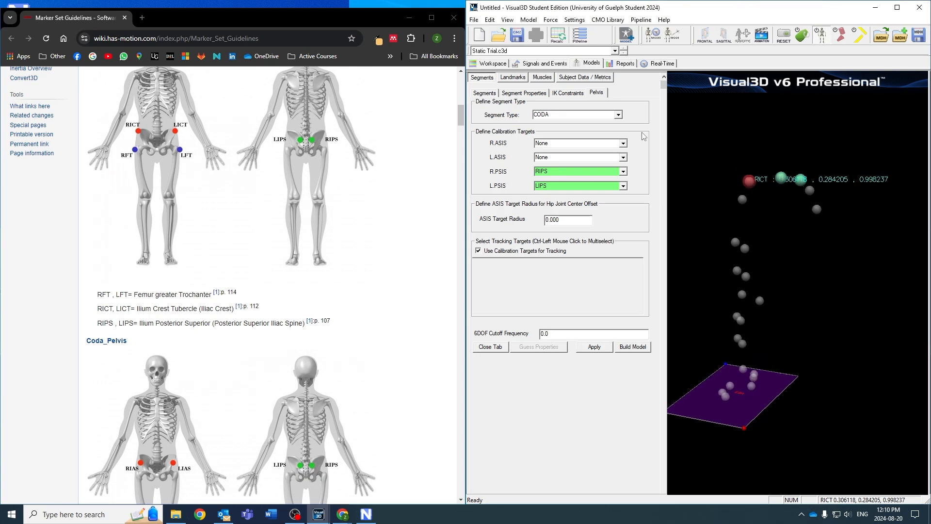
Step: Assign RICT as the R.ASIS calibration target and LICT as the L.ASIS calibration target of the pelvis
{"action": "left_click", "coordinate": [623, 143]}
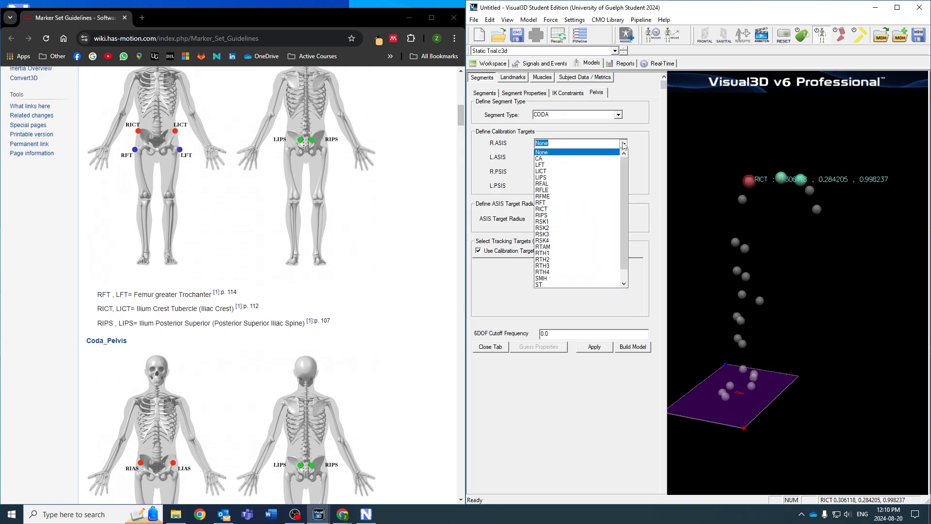
{"action": "left_click", "coordinate": [570, 209]}
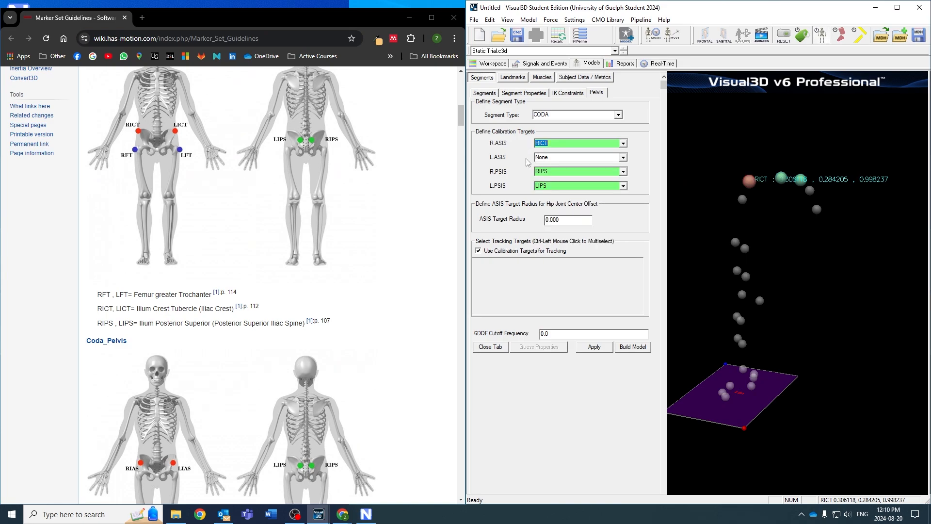
{"action": "left_click", "coordinate": [624, 158]}
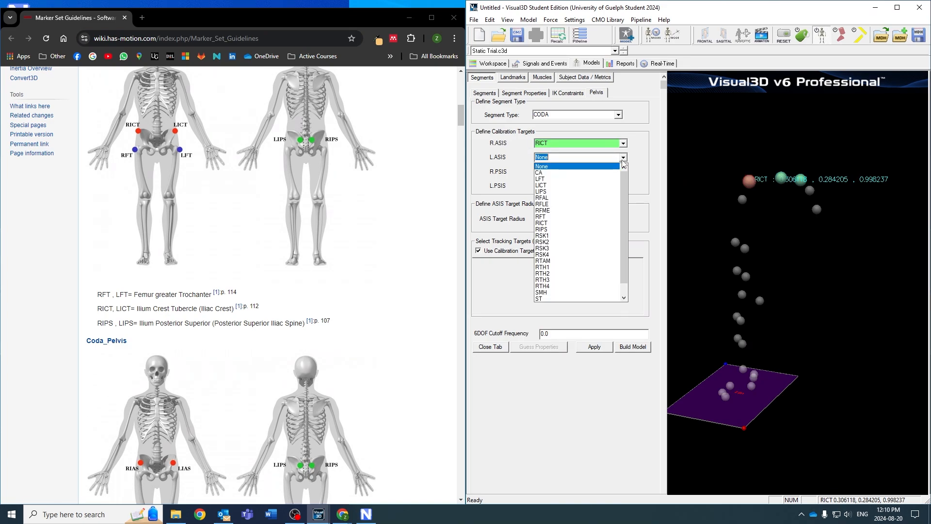
{"action": "left_click", "coordinate": [585, 185]}
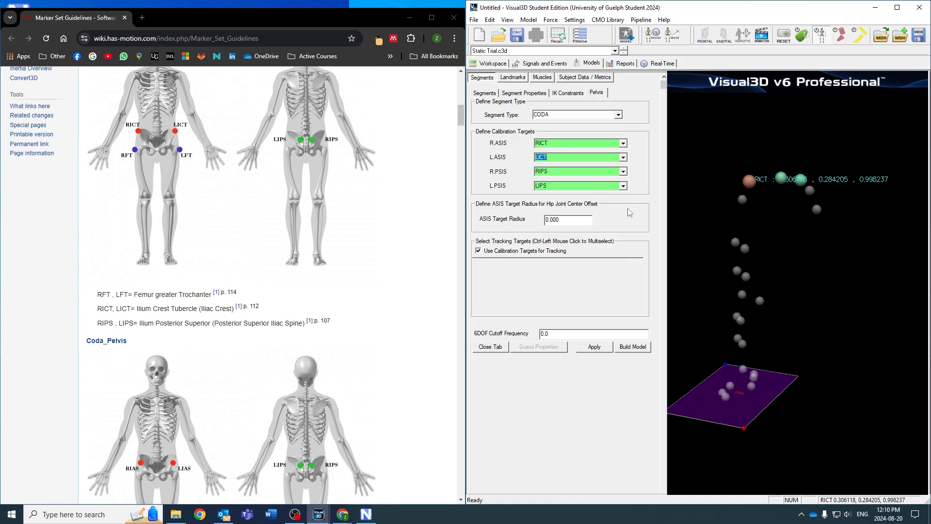
{"action": "mouse_move", "coordinate": [776, 255]}
{"action": "left_mouse_down"}
{"action": "mouse_move", "coordinate": [768, 266]}
{"action": "mouse_move", "coordinate": [791, 277]}
{"action": "mouse_move", "coordinate": [770, 279]}
{"action": "left_mouse_up"}
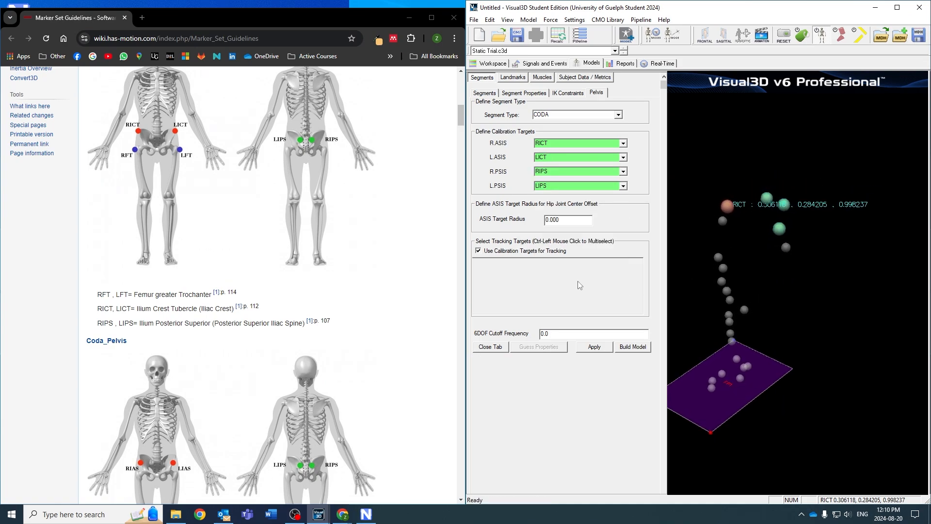
Step: Stop using only the calibration targets for tracking, add LFT and RFT as tracking targets, and apply the pelvis definition
{"action": "left_click", "coordinate": [479, 252]}
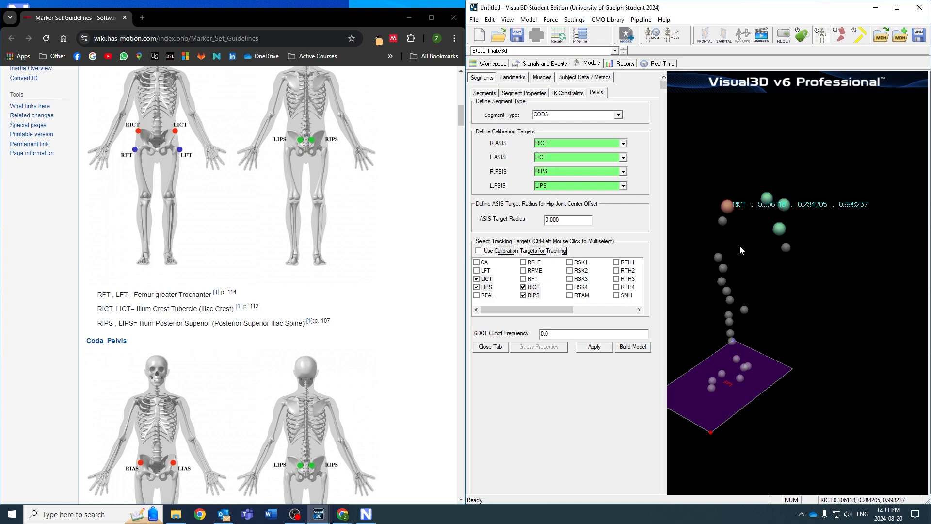
{"action": "left_click_drag", "start_coordinate": [741, 246], "coordinate": [740, 240]}
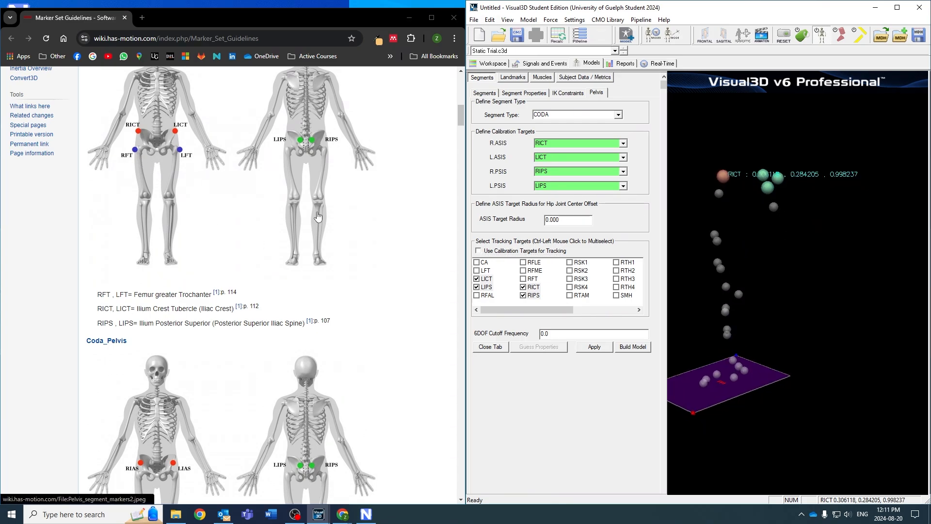
{"action": "left_click", "coordinate": [477, 270]}
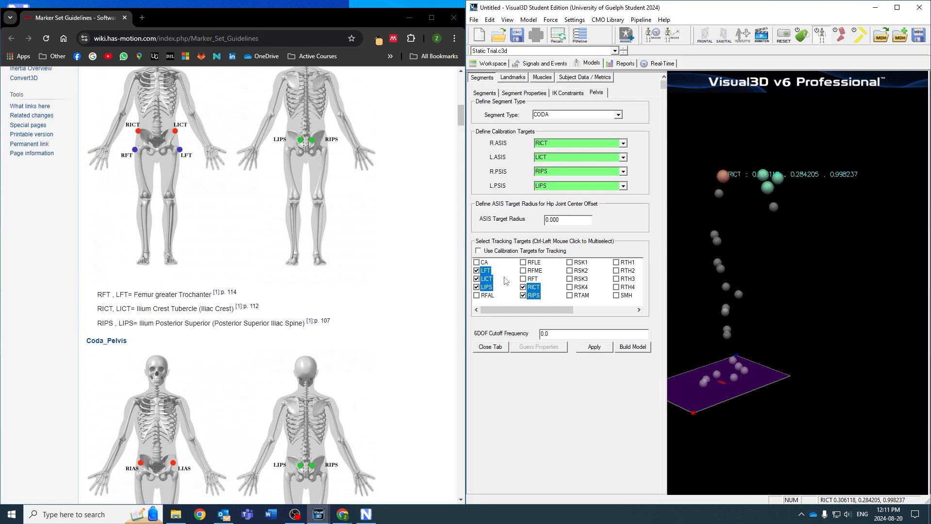
{"action": "left_click", "coordinate": [523, 280]}
{"action": "left_click", "coordinate": [595, 346]}
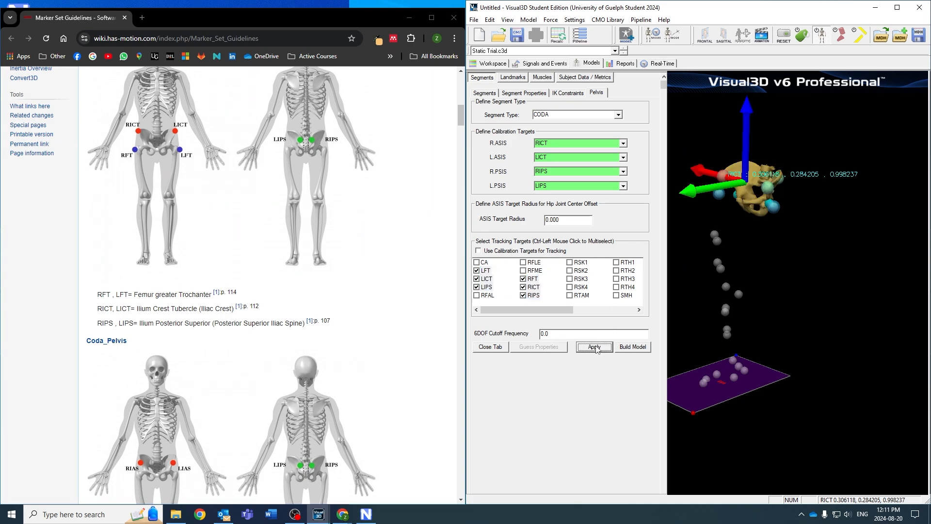
Step: Inspect the pelvis segment close up in a maximized Visual3D window and identify the right hip joint landmark
{"action": "mouse_move", "coordinate": [808, 280]}
{"action": "left_mouse_down"}
{"action": "mouse_move", "coordinate": [779, 266]}
{"action": "mouse_move", "coordinate": [758, 275]}
{"action": "mouse_move", "coordinate": [815, 280]}
{"action": "mouse_move", "coordinate": [805, 294]}
{"action": "mouse_move", "coordinate": [865, 274]}
{"action": "mouse_move", "coordinate": [840, 275]}
{"action": "mouse_move", "coordinate": [849, 250]}
{"action": "mouse_move", "coordinate": [855, 273]}
{"action": "mouse_move", "coordinate": [842, 263]}
{"action": "left_mouse_up"}
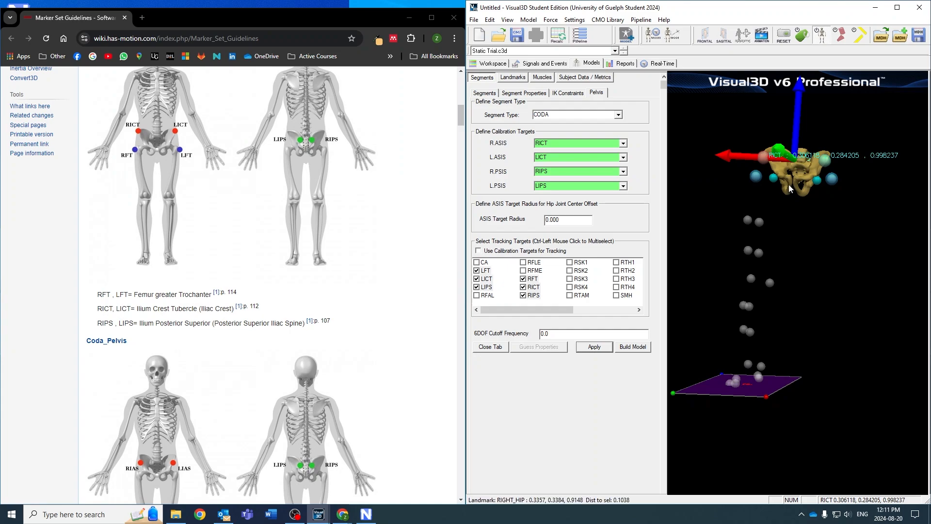
{"action": "scroll", "coordinate": [786, 174], "scroll_direction": "up", "scroll_amount": 1}
{"action": "scroll", "coordinate": [790, 184], "scroll_direction": "up", "scroll_amount": 2}
{"action": "right_click_drag", "start_coordinate": [792, 203], "coordinate": [784, 268]}
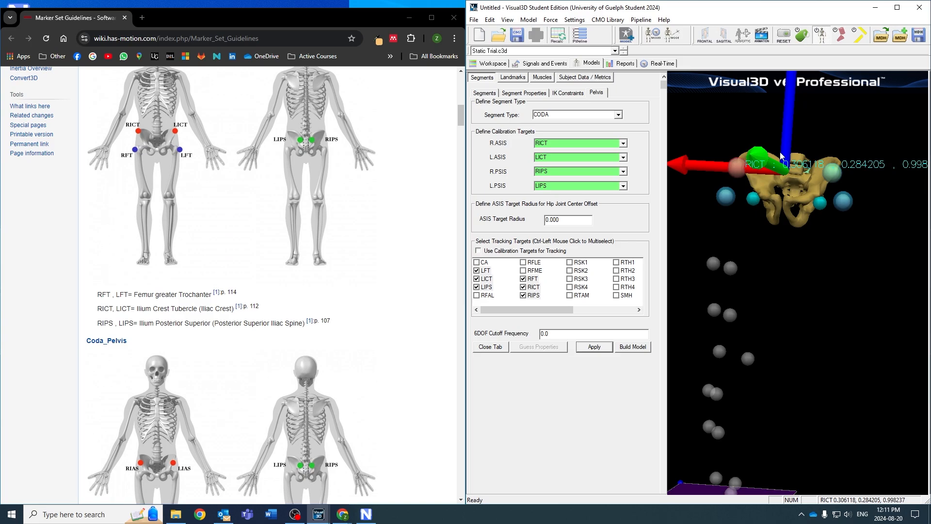
{"action": "left_click", "coordinate": [897, 7]}
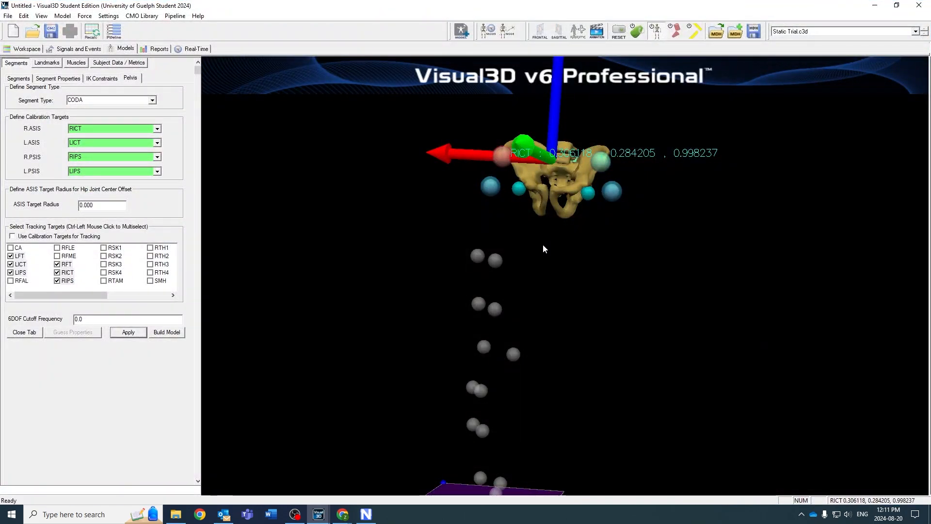
{"action": "mouse_move", "coordinate": [544, 245]}
{"action": "left_mouse_down"}
{"action": "mouse_move", "coordinate": [555, 264]}
{"action": "mouse_move", "coordinate": [542, 243]}
{"action": "left_mouse_up"}
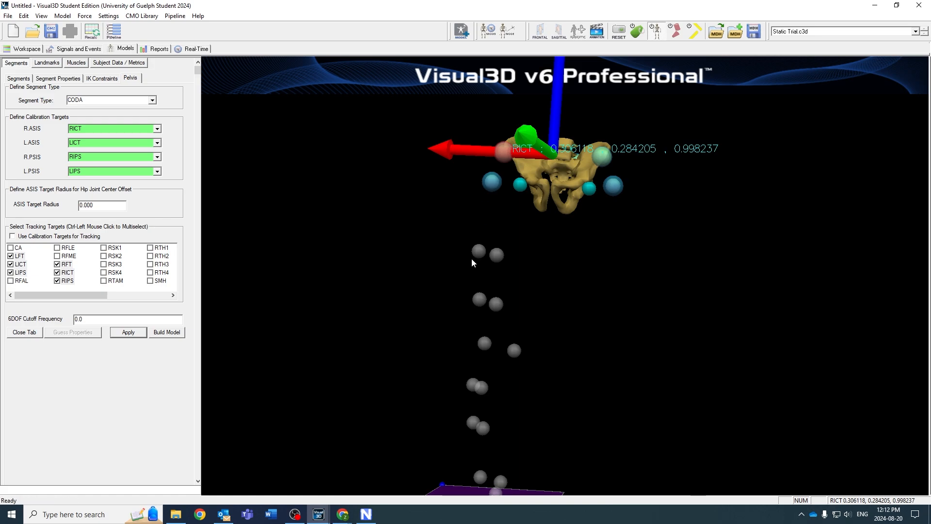
{"action": "left_click", "coordinate": [518, 187]}
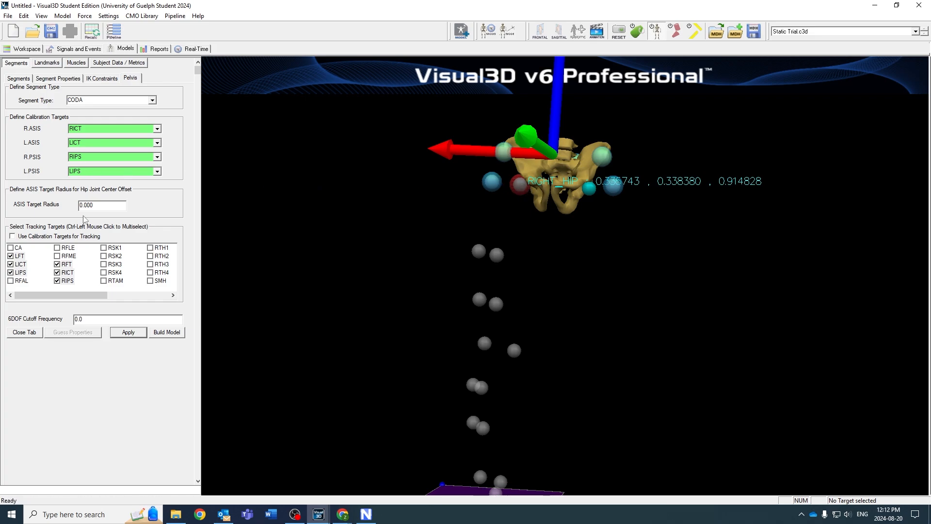
Step: Close the pelvis definition and review the ML, AP and axial offsets of the RIGHT_HIP and LEFT_HIP landmarks
{"action": "left_click", "coordinate": [25, 331]}
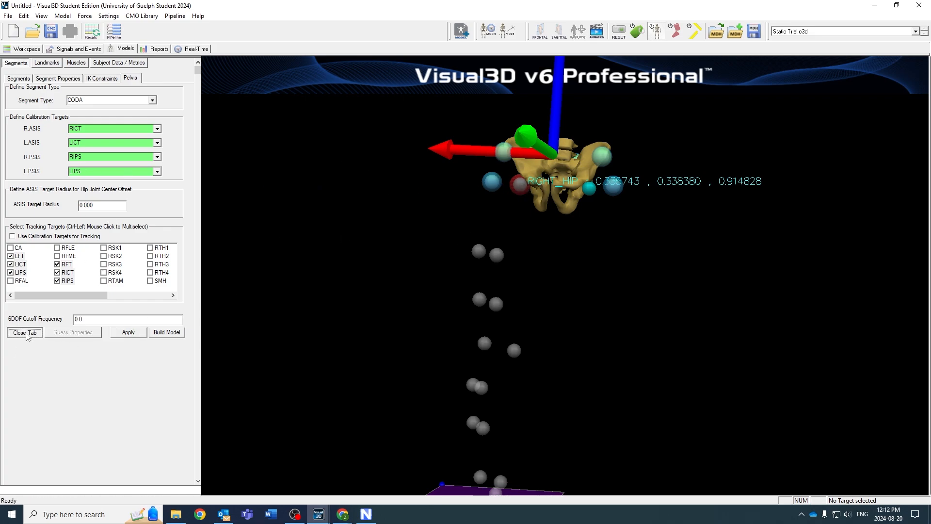
{"action": "left_click", "coordinate": [47, 63]}
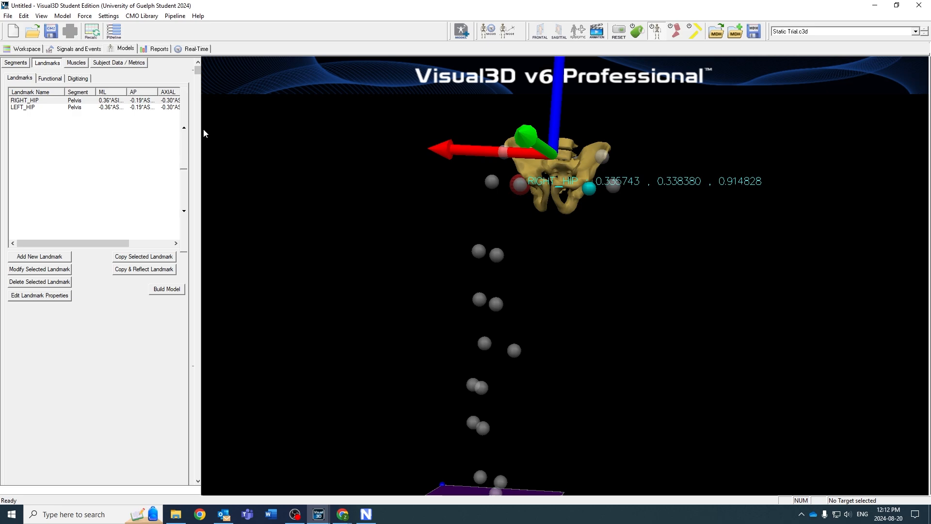
{"action": "left_click_drag", "start_coordinate": [102, 243], "coordinate": [121, 243]}
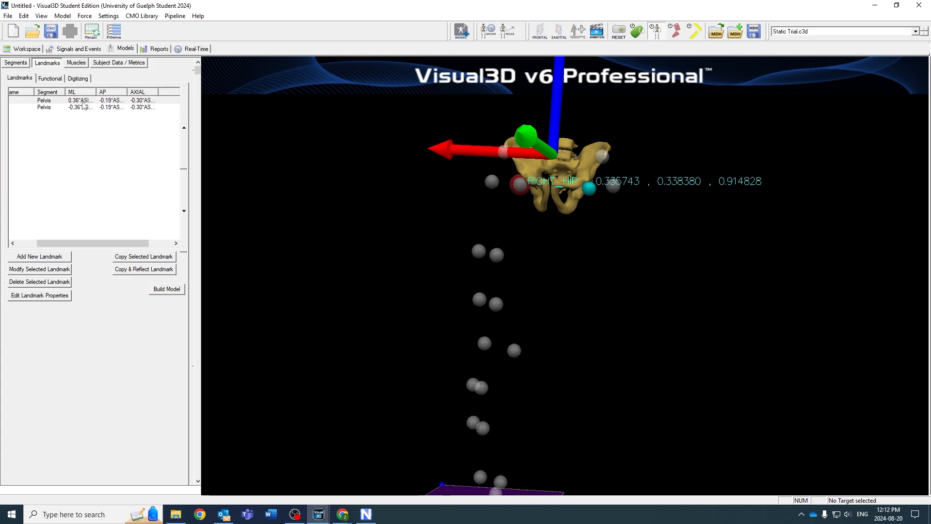
{"action": "left_click_drag", "start_coordinate": [75, 243], "coordinate": [54, 246]}
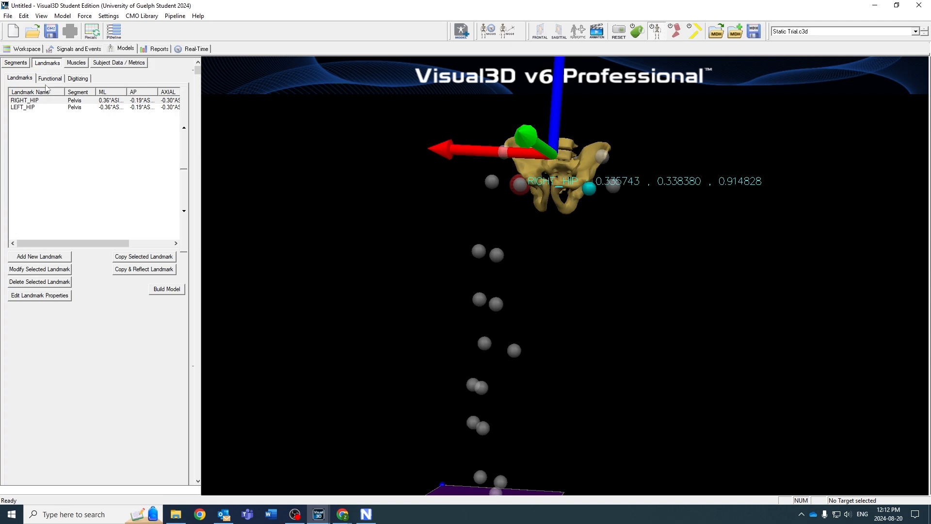
Step: Create a Right Thigh segment of type Visual 3D
{"action": "left_click", "coordinate": [16, 63]}
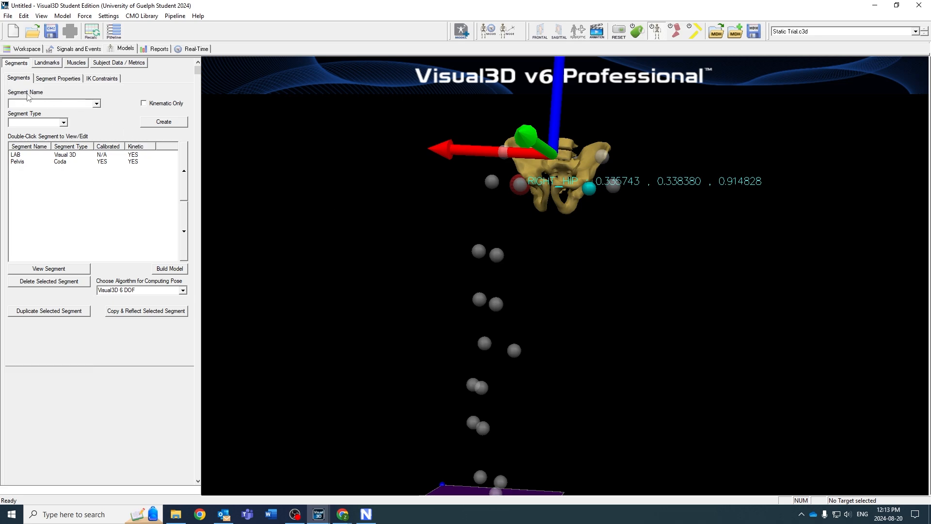
{"action": "left_click", "coordinate": [97, 105]}
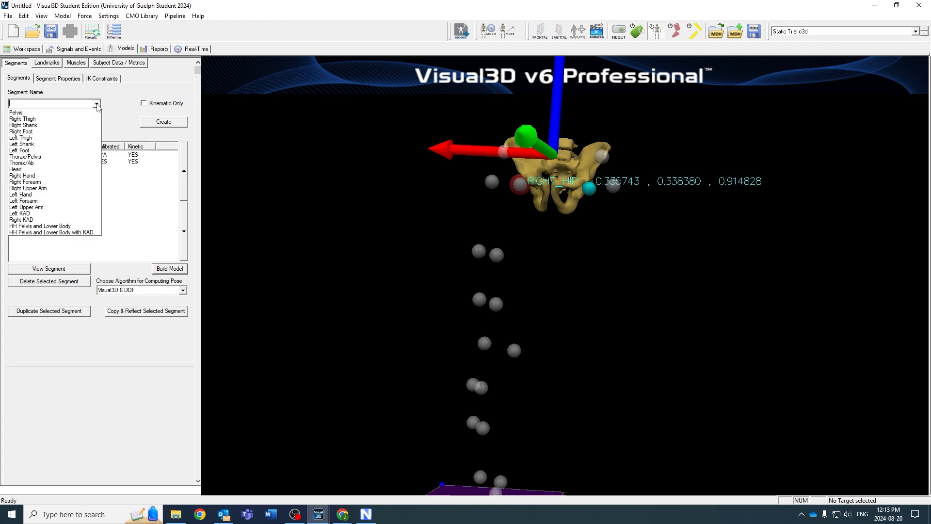
{"action": "left_click", "coordinate": [38, 119]}
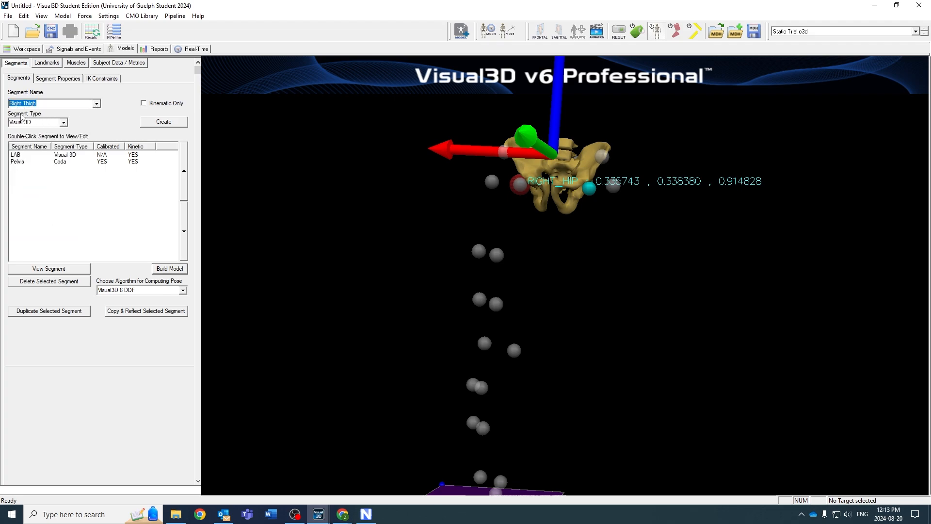
{"action": "left_click", "coordinate": [63, 122]}
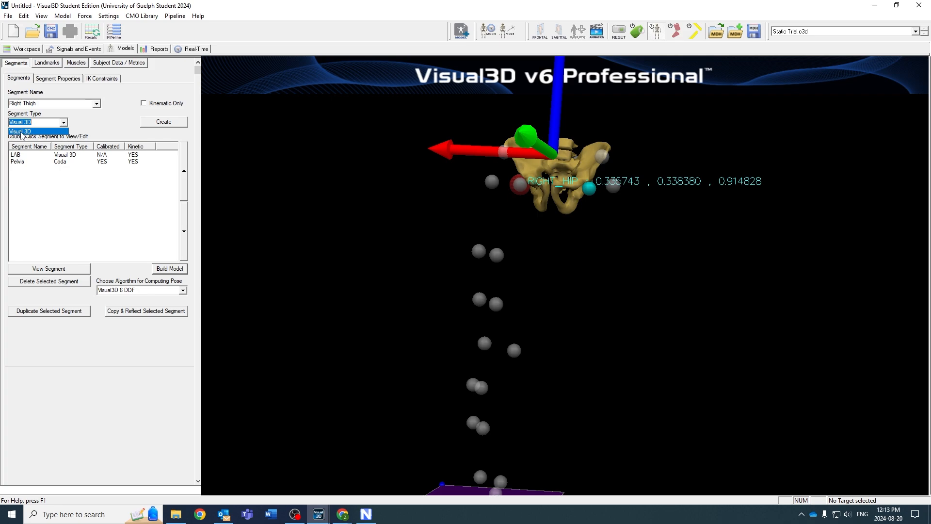
{"action": "left_click", "coordinate": [22, 131]}
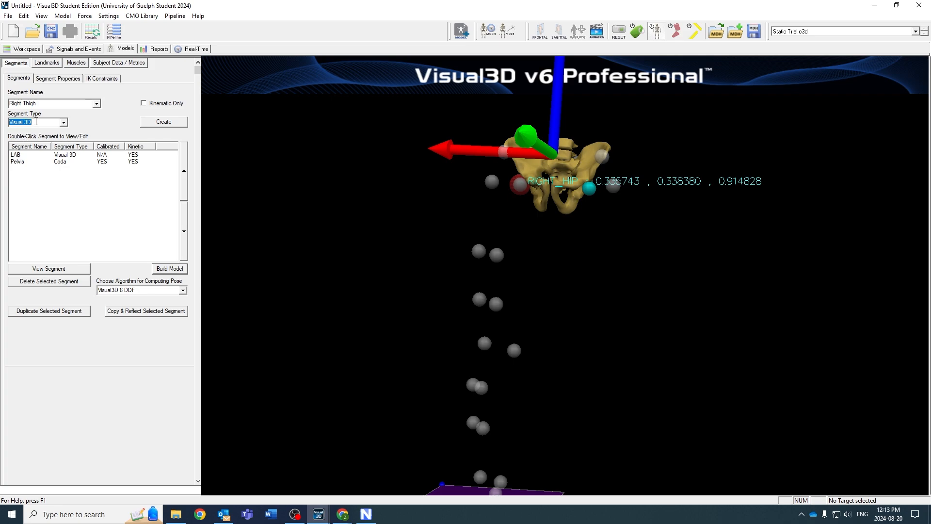
{"action": "left_click", "coordinate": [160, 121]}
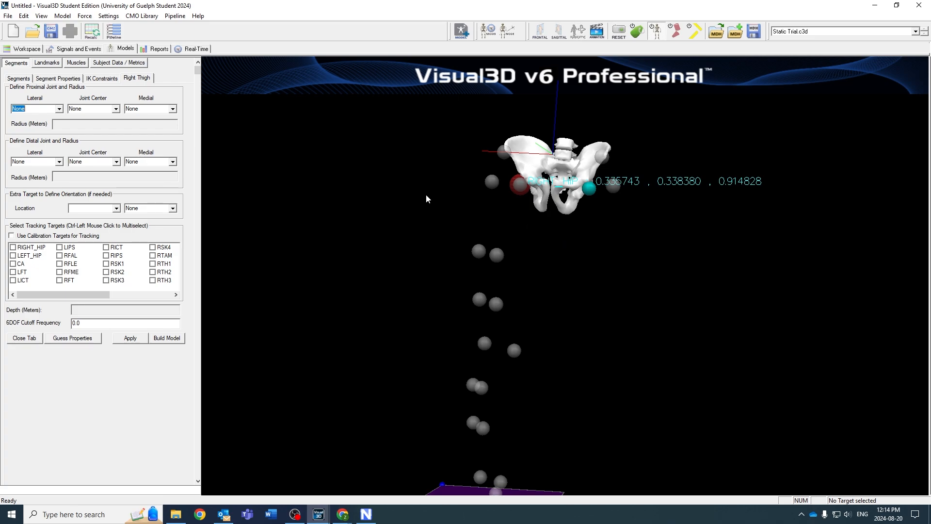
Step: Set the right thigh's proximal joint center to RIGHT_HIP and its proximal radius to 0.5 * DISTANCE(RIGHT_HIP, LEFT_HIP)
{"action": "left_click_drag", "start_coordinate": [547, 316], "coordinate": [593, 323]}
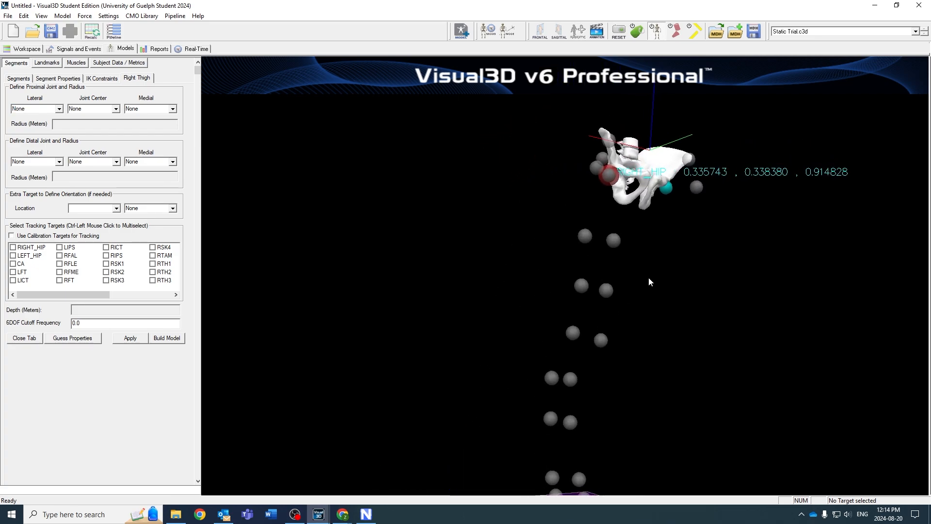
{"action": "left_click_drag", "start_coordinate": [647, 278], "coordinate": [576, 195]}
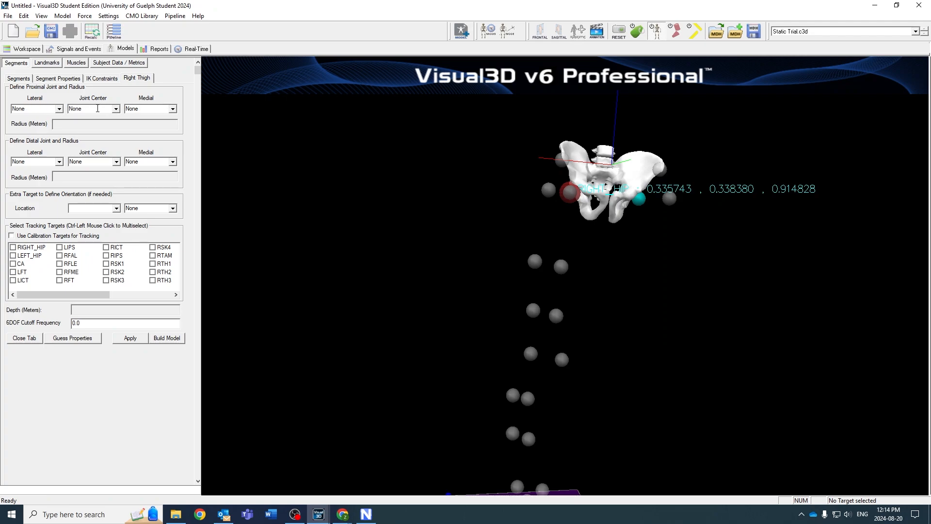
{"action": "left_click", "coordinate": [116, 109]}
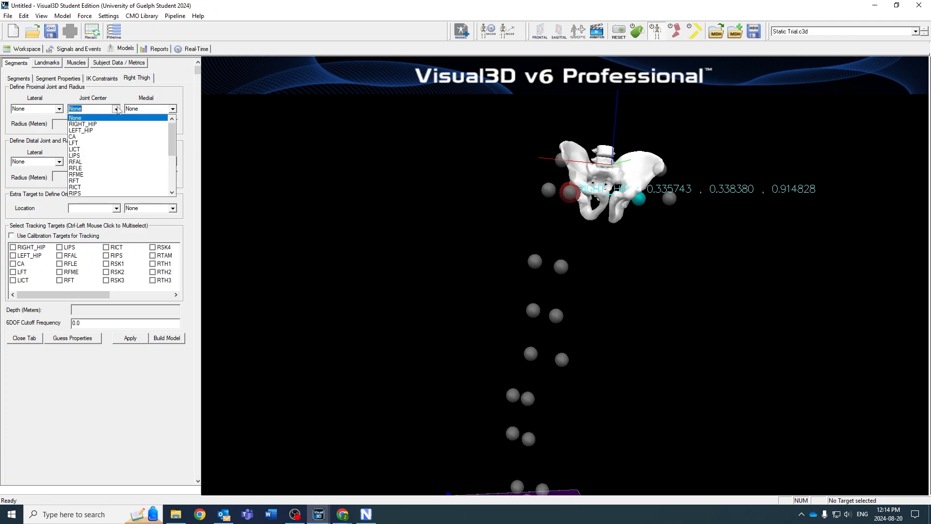
{"action": "left_click", "coordinate": [99, 125]}
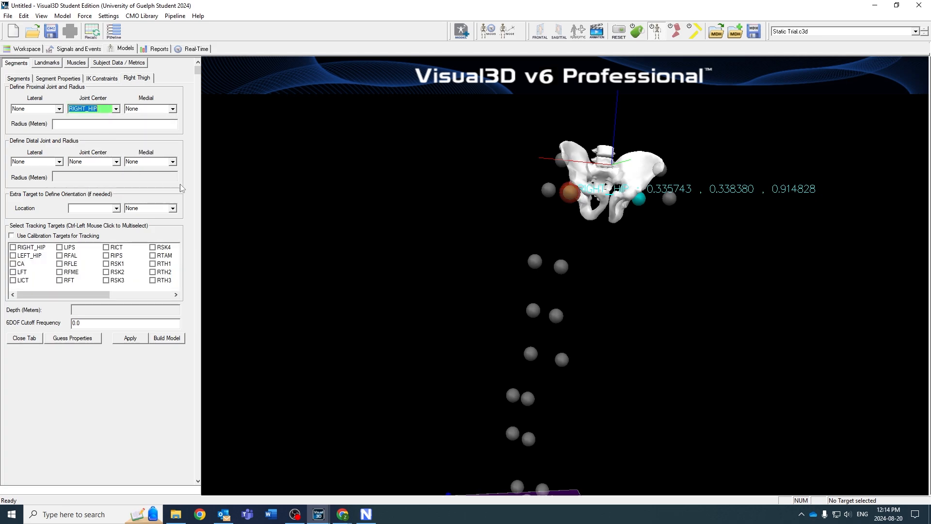
{"action": "left_click", "coordinate": [115, 125]}
{"action": "type", "text": ".5 * DIS"}
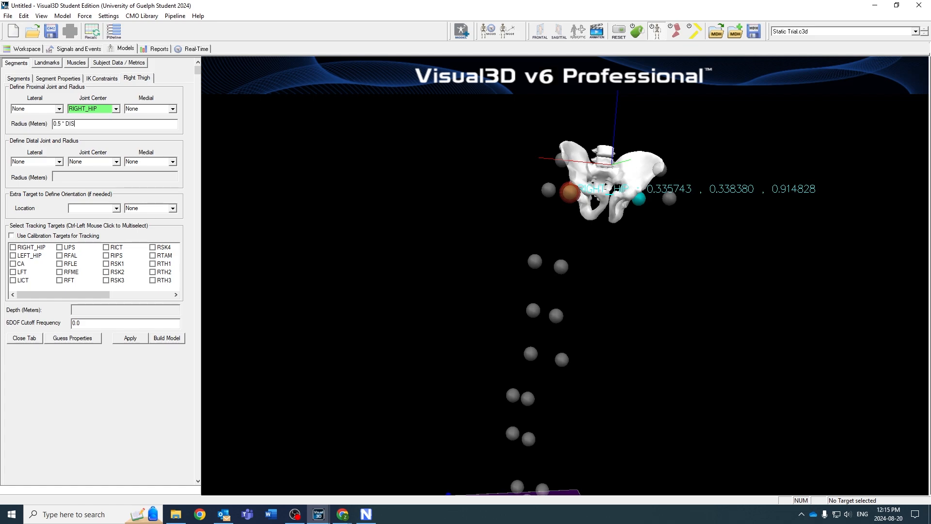
{"action": "type", "text": "TANCE"}
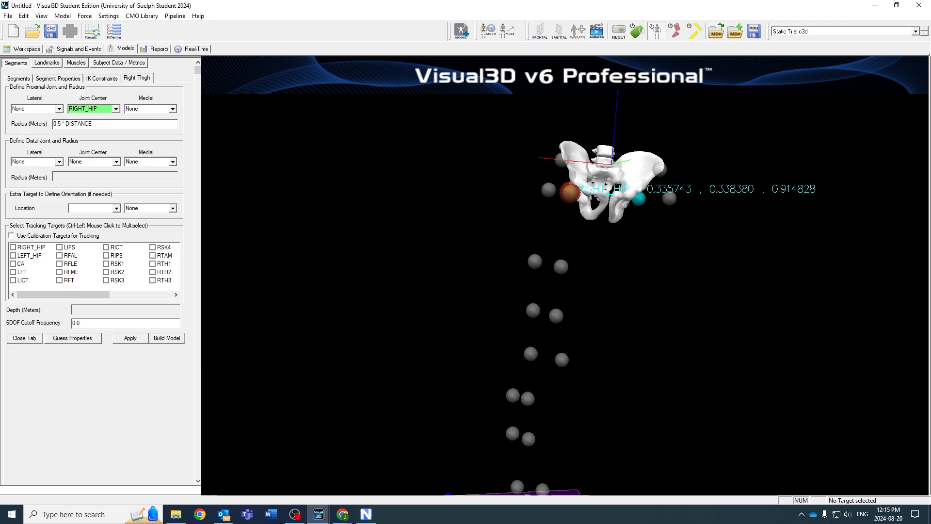
{"action": "type", "text": "(RIGHT_HIP, LEFT_HIP)"}
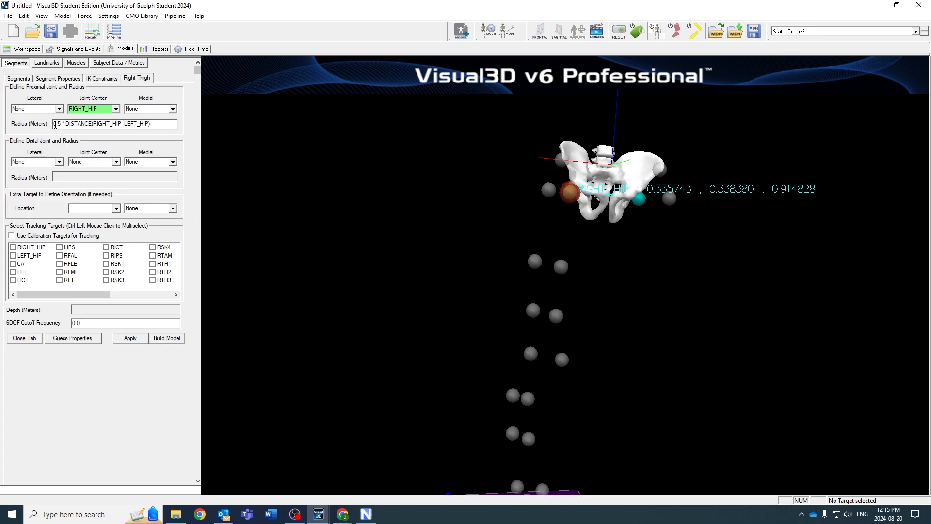
{"action": "double_click", "coordinate": [81, 123]}
Step: Identify the knee markers and define the right thigh's distal joint with RFLE as lateral and RFME as medial target
{"action": "left_click_drag", "start_coordinate": [594, 316], "coordinate": [540, 328]}
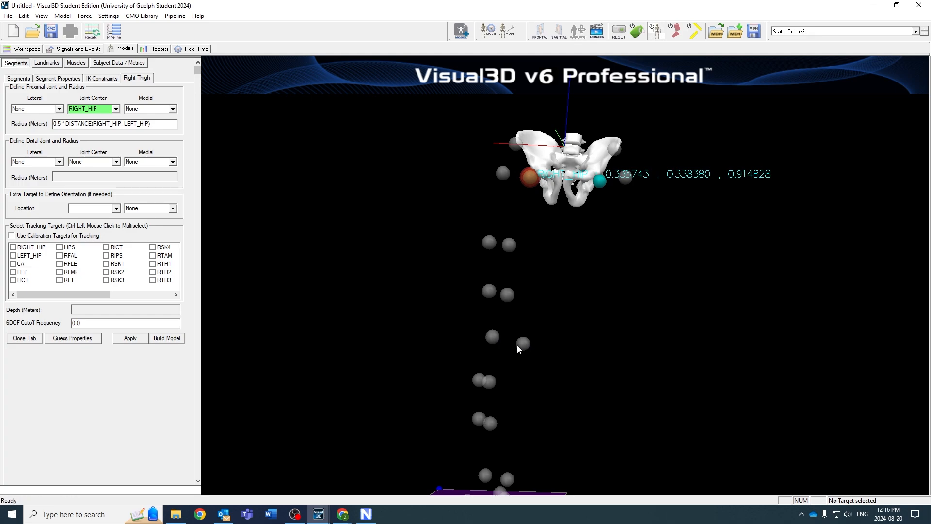
{"action": "left_click", "coordinate": [492, 334]}
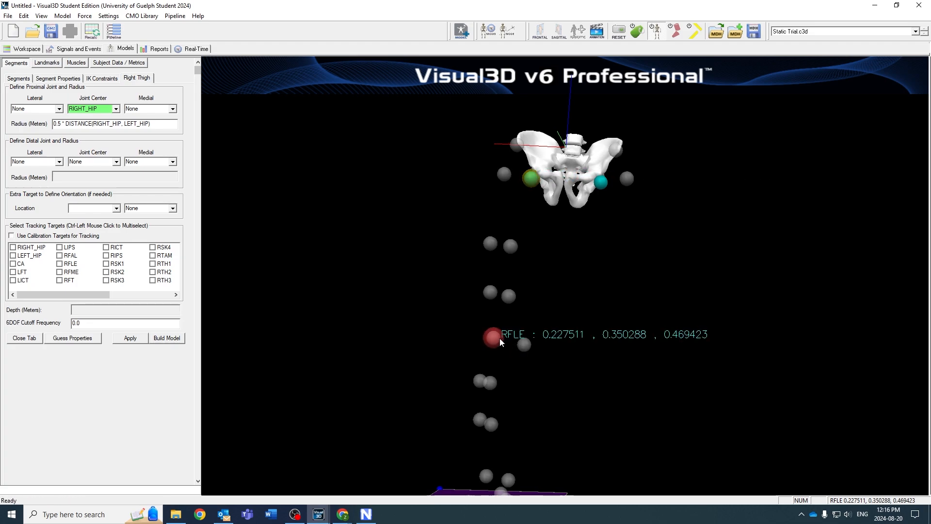
{"action": "left_click", "coordinate": [59, 162]}
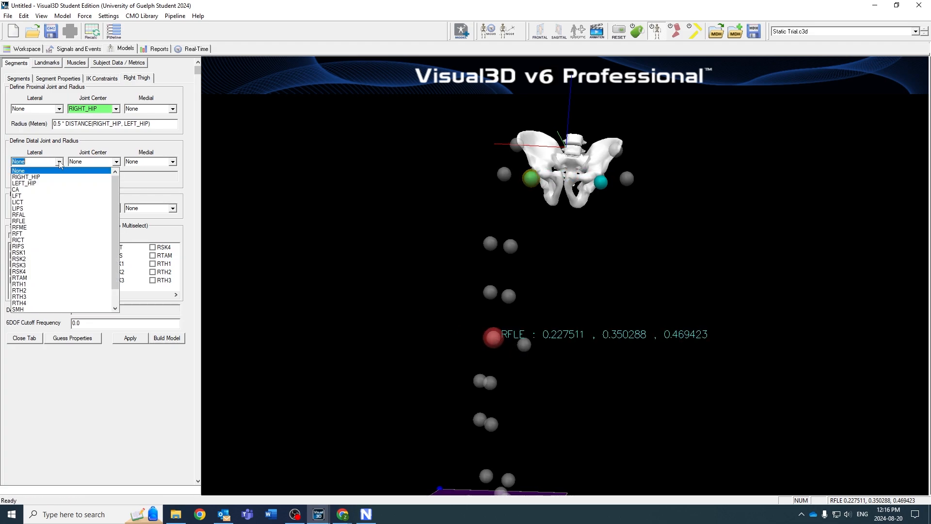
{"action": "left_click", "coordinate": [22, 221]}
{"action": "left_click", "coordinate": [525, 347]}
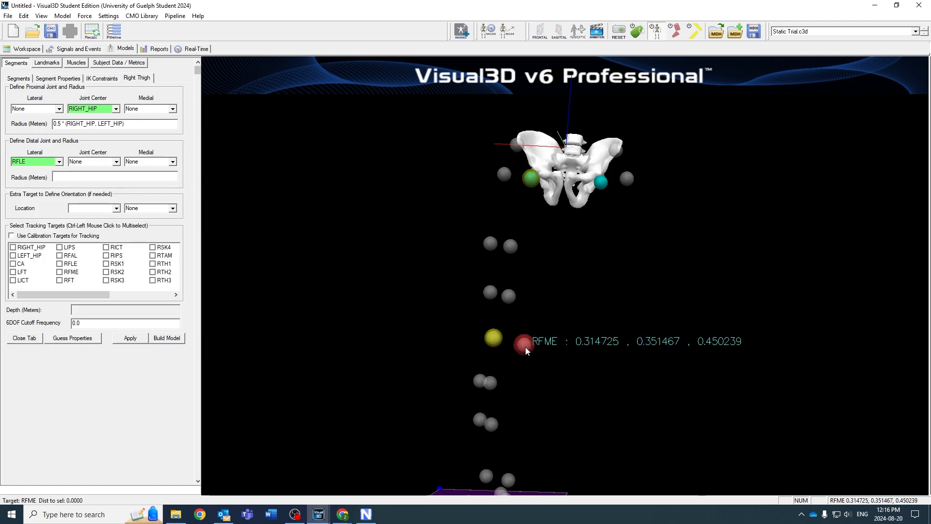
{"action": "left_click", "coordinate": [172, 162]}
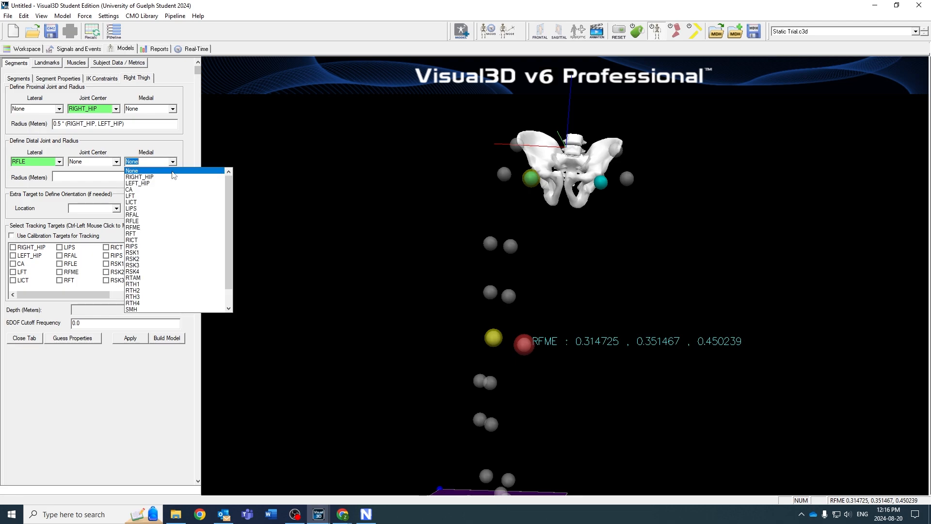
{"action": "left_click", "coordinate": [154, 227]}
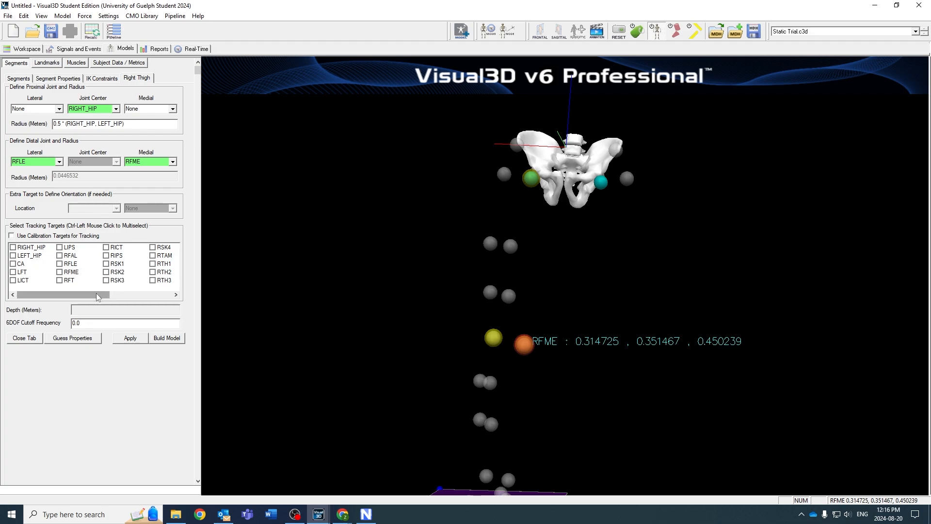
Step: Select RTH1, RTH2, RTH3 and RTH4 as the tracking targets of the right thigh
{"action": "left_click_drag", "start_coordinate": [96, 293], "coordinate": [138, 296]}
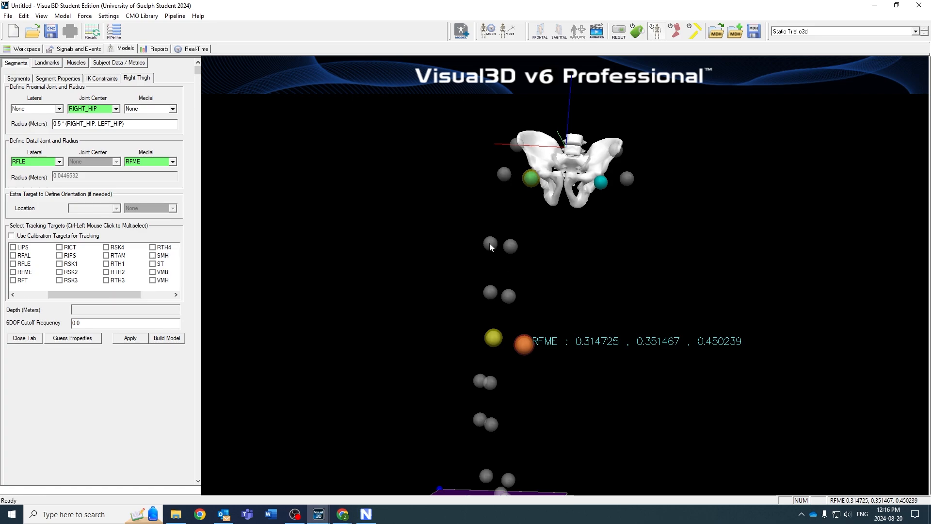
{"action": "left_click_drag", "start_coordinate": [527, 298], "coordinate": [532, 299]}
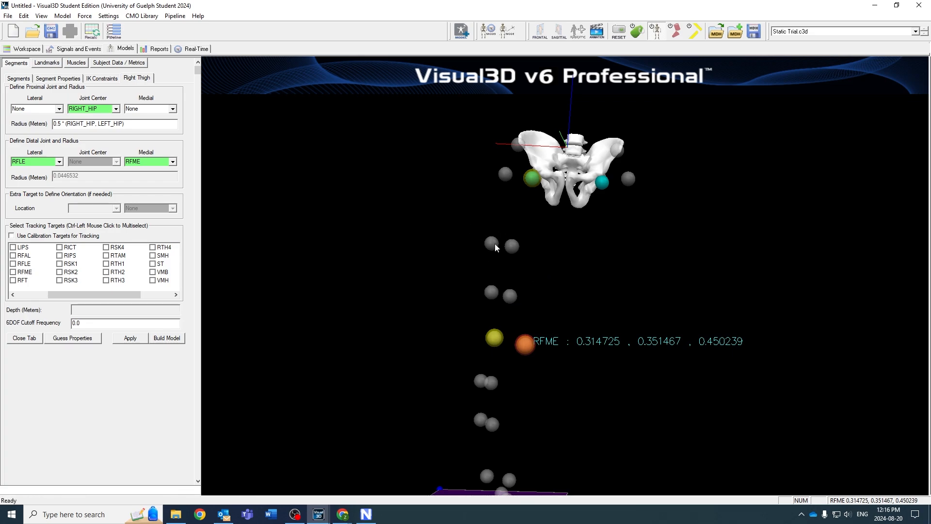
{"action": "left_click", "coordinate": [107, 264]}
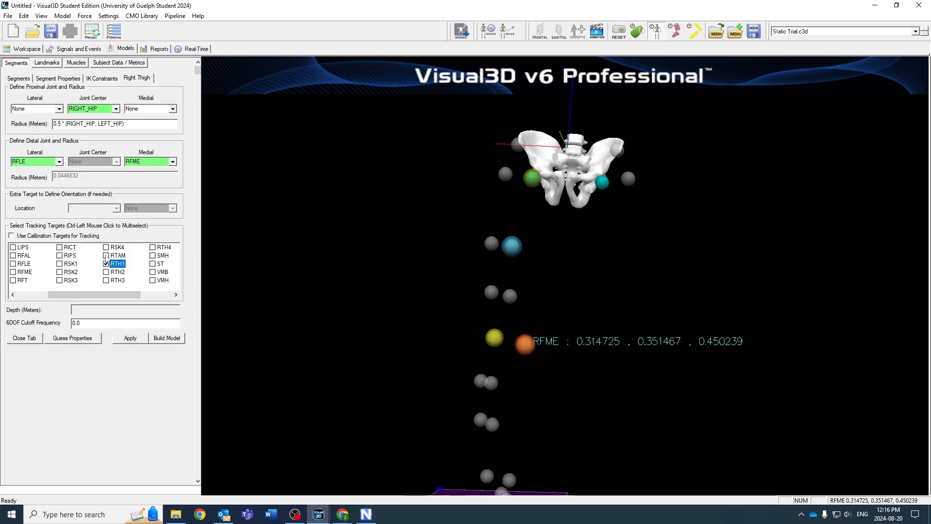
{"action": "left_click", "coordinate": [383, 316]}
{"action": "left_click_drag", "start_coordinate": [383, 316], "coordinate": [381, 336]}
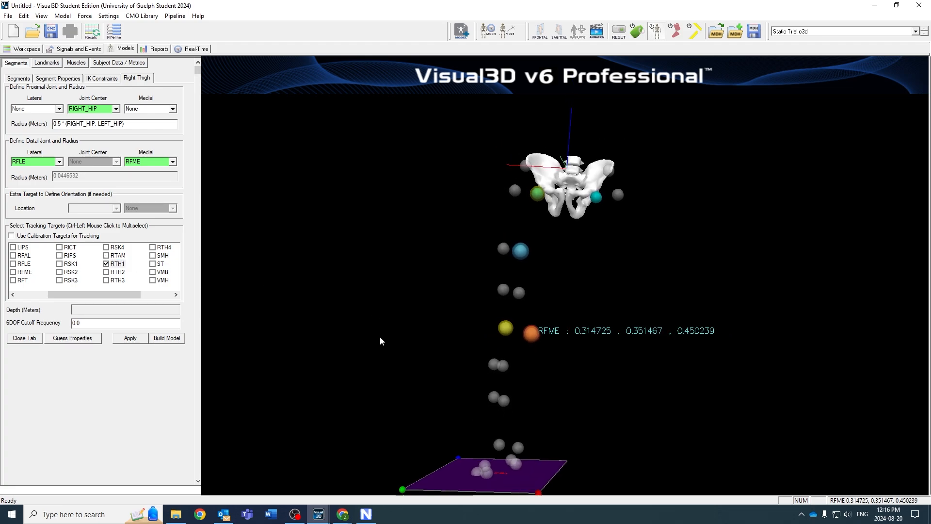
{"action": "left_click", "coordinate": [106, 256], "text": "ctrl"}
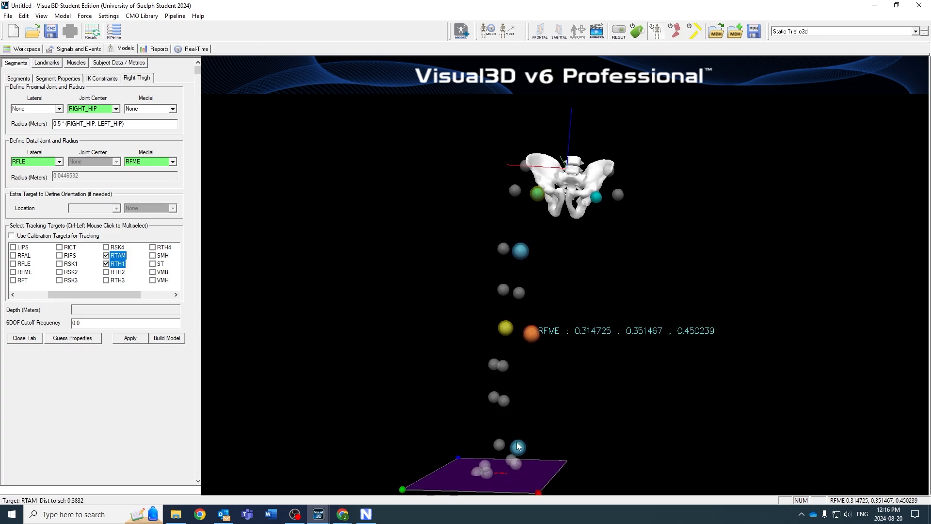
{"action": "left_click", "coordinate": [107, 256], "text": "ctrl"}
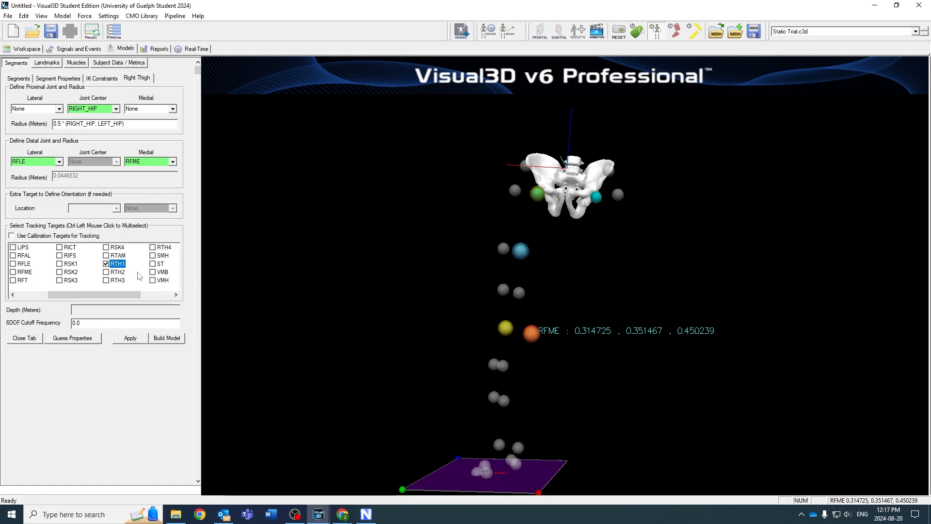
{"action": "left_click", "coordinate": [106, 272], "text": "ctrl"}
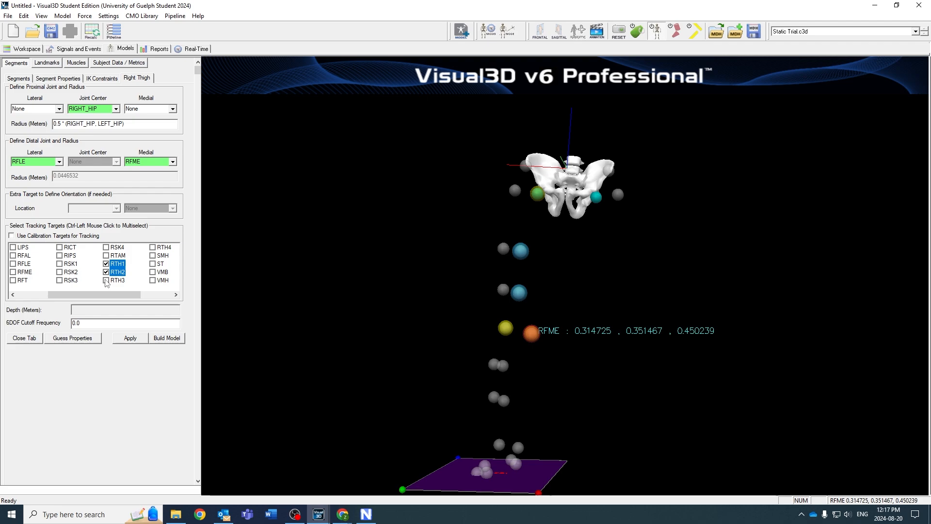
{"action": "left_click", "coordinate": [106, 280], "text": "ctrl"}
{"action": "left_click", "coordinate": [153, 247], "text": "ctrl"}
{"action": "left_click", "coordinate": [609, 292]}
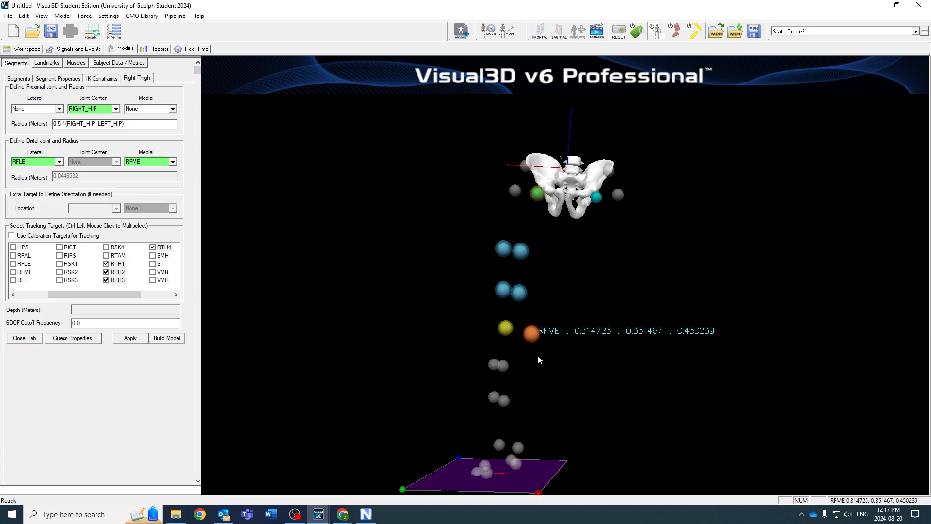
Step: Apply the right thigh definition, check the femur in the 3D view, and close the segment definition
{"action": "left_click_drag", "start_coordinate": [537, 355], "coordinate": [537, 348]}
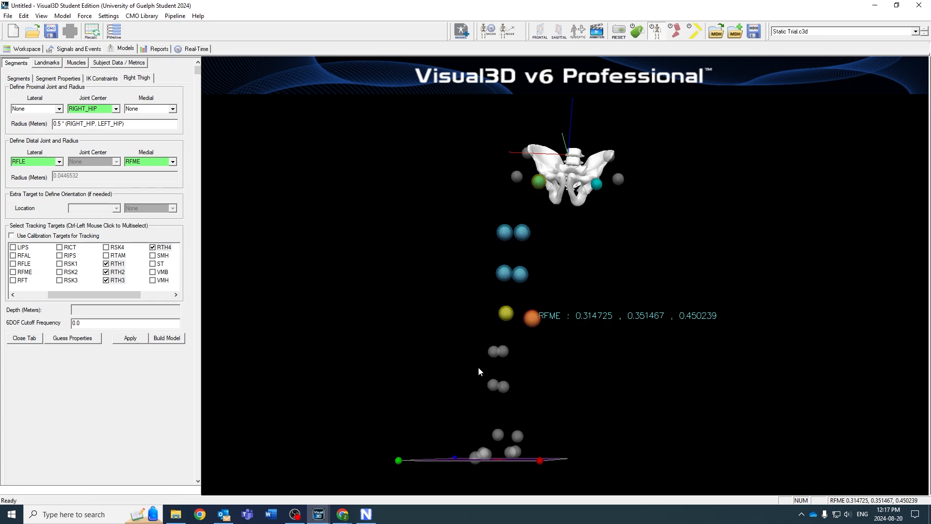
{"action": "left_click", "coordinate": [126, 340]}
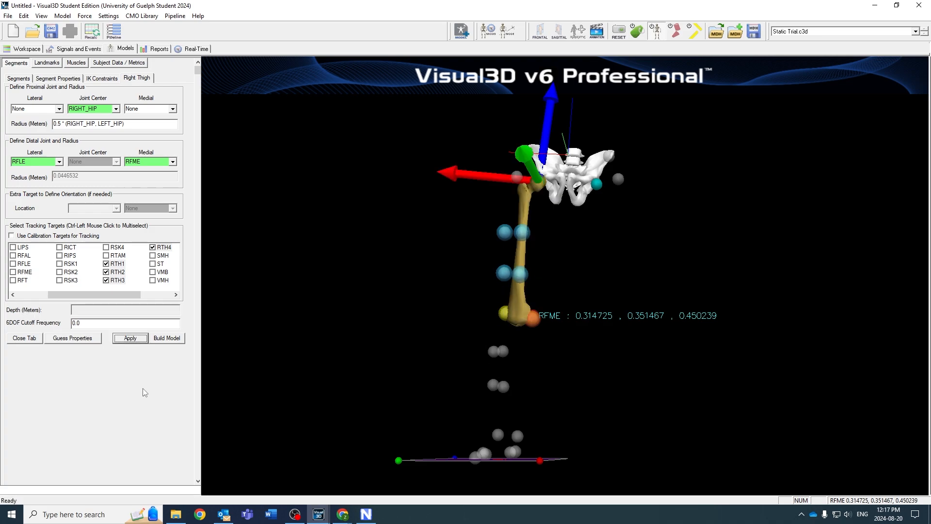
{"action": "mouse_move", "coordinate": [568, 369]}
{"action": "left_mouse_down"}
{"action": "mouse_move", "coordinate": [670, 397]}
{"action": "mouse_move", "coordinate": [485, 384]}
{"action": "mouse_move", "coordinate": [584, 375]}
{"action": "mouse_move", "coordinate": [555, 358]}
{"action": "left_mouse_up"}
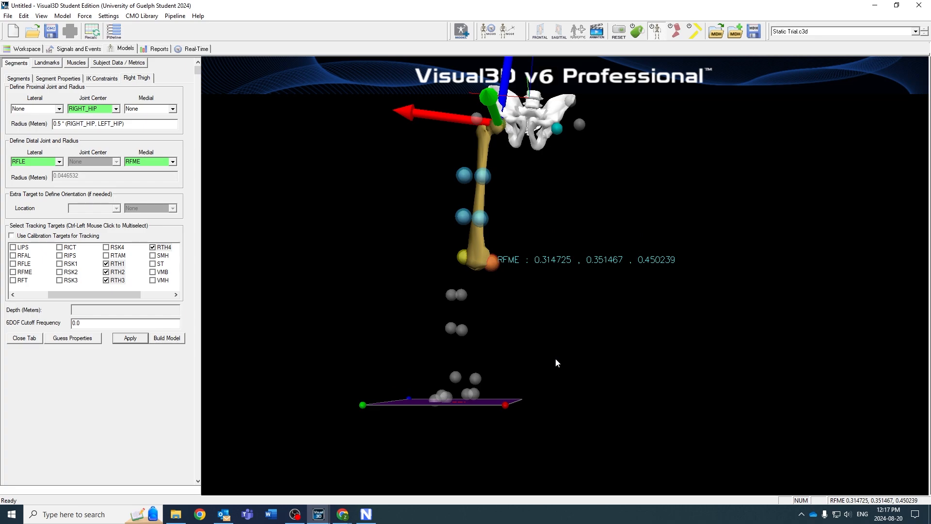
{"action": "left_click", "coordinate": [22, 338]}
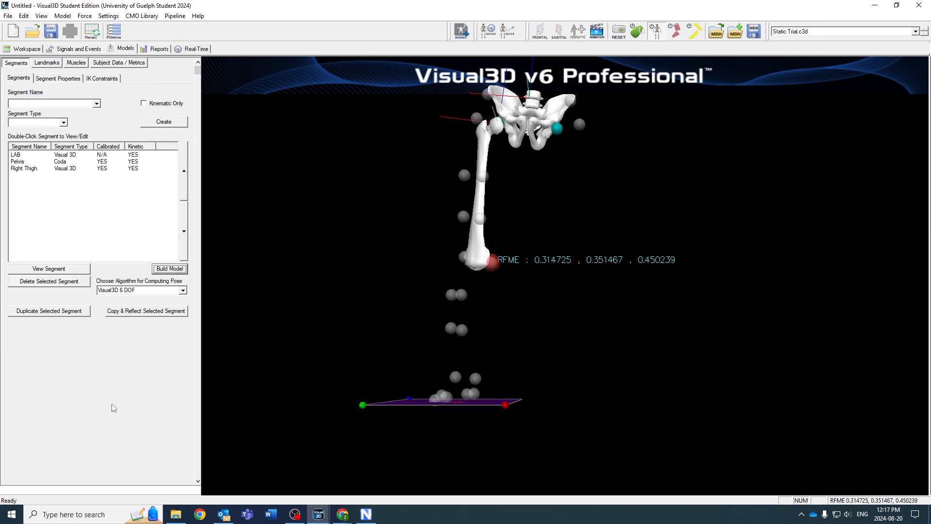
Step: Dismiss the AutoPlay drive notification and check the system's notification focus setting
{"action": "left_click_drag", "start_coordinate": [570, 339], "coordinate": [576, 358]}
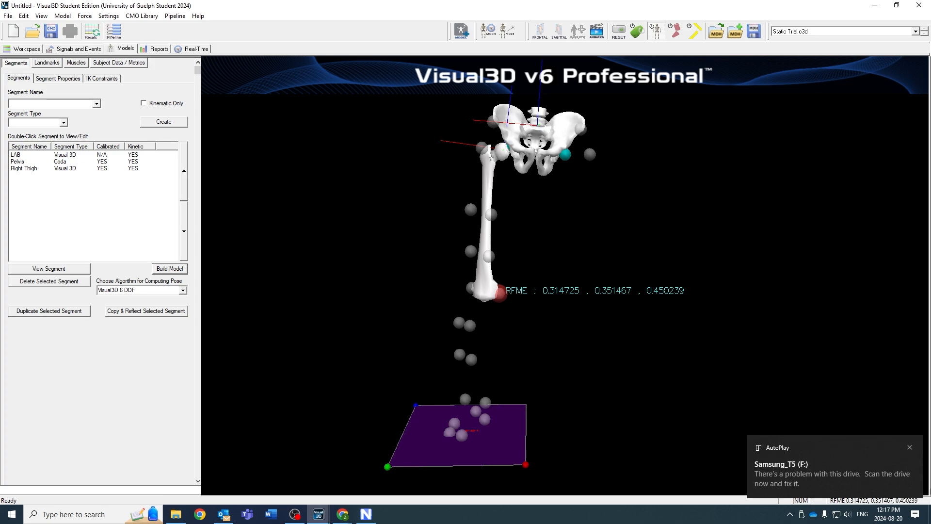
{"action": "left_click", "coordinate": [910, 447]}
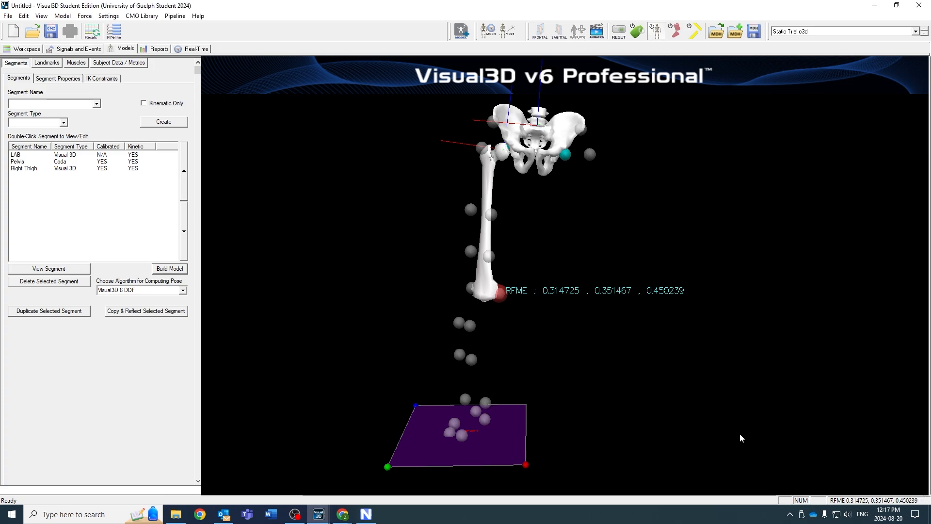
{"action": "left_click", "coordinate": [880, 513]}
{"action": "left_click", "coordinate": [849, 514]}
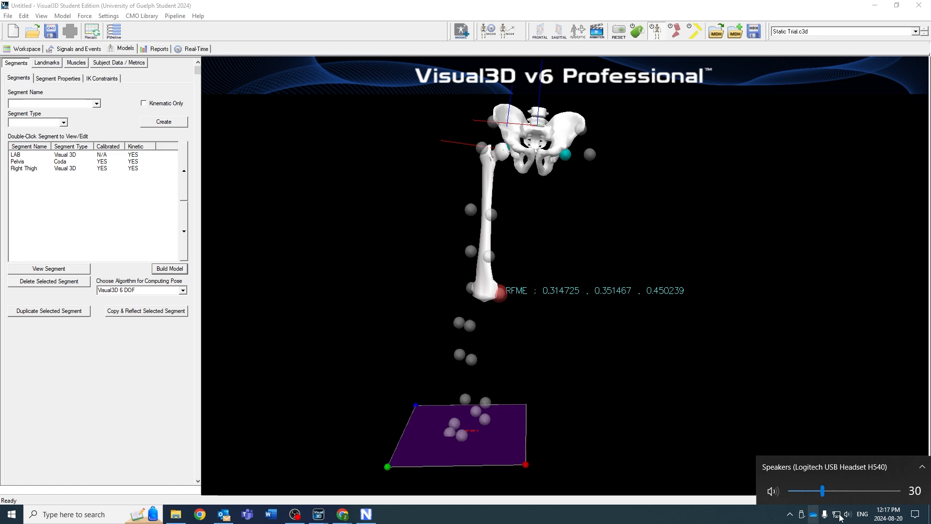
{"action": "left_click", "coordinate": [914, 510]}
{"action": "left_click", "coordinate": [908, 512]}
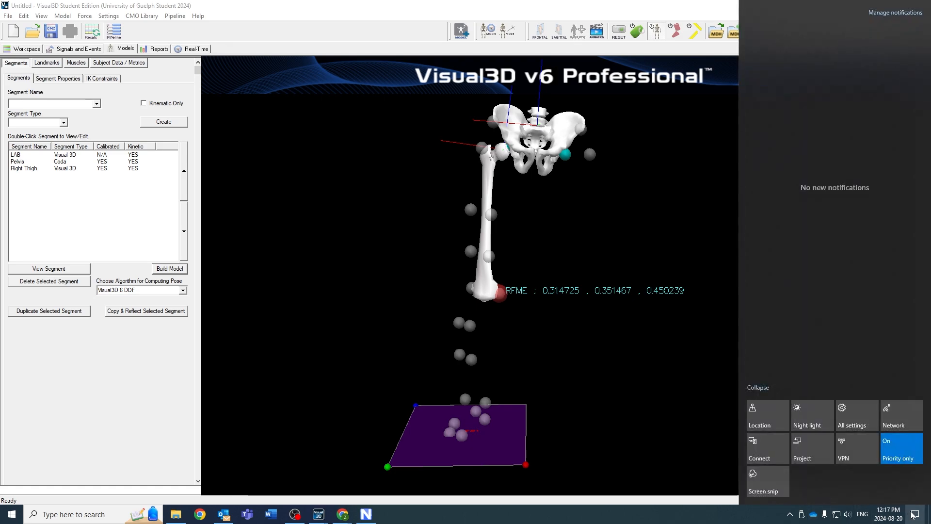
{"action": "left_click", "coordinate": [896, 453]}
{"action": "left_click", "coordinate": [895, 450]}
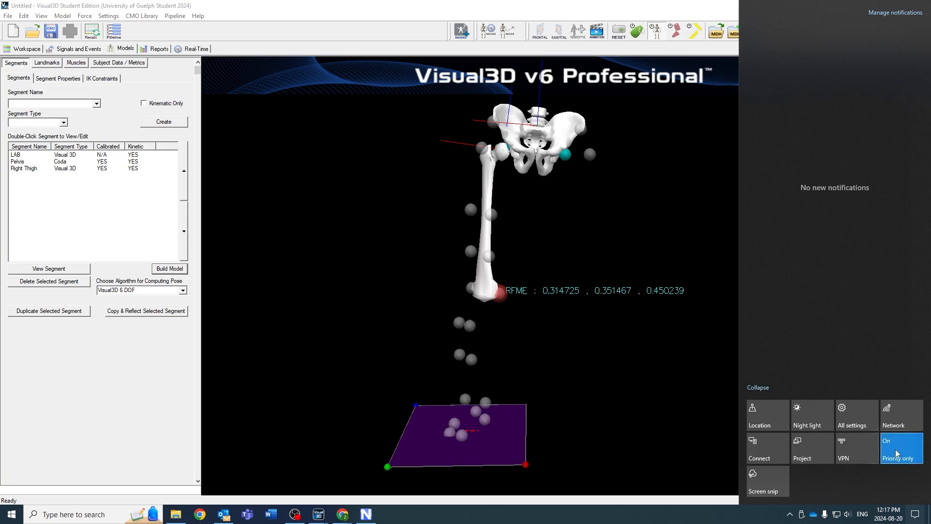
{"action": "left_click", "coordinate": [596, 405]}
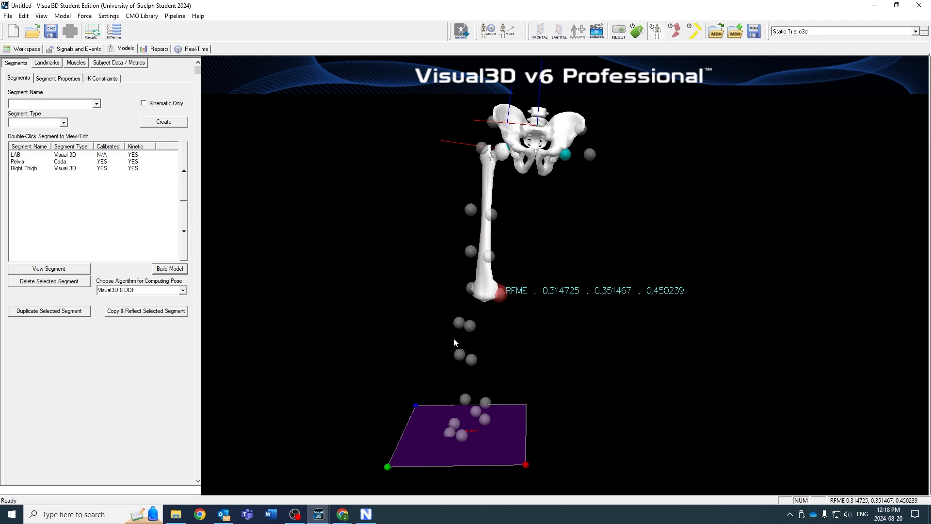
Step: Create a Right Shank segment of type Visual 3D
{"action": "left_click", "coordinate": [63, 104]}
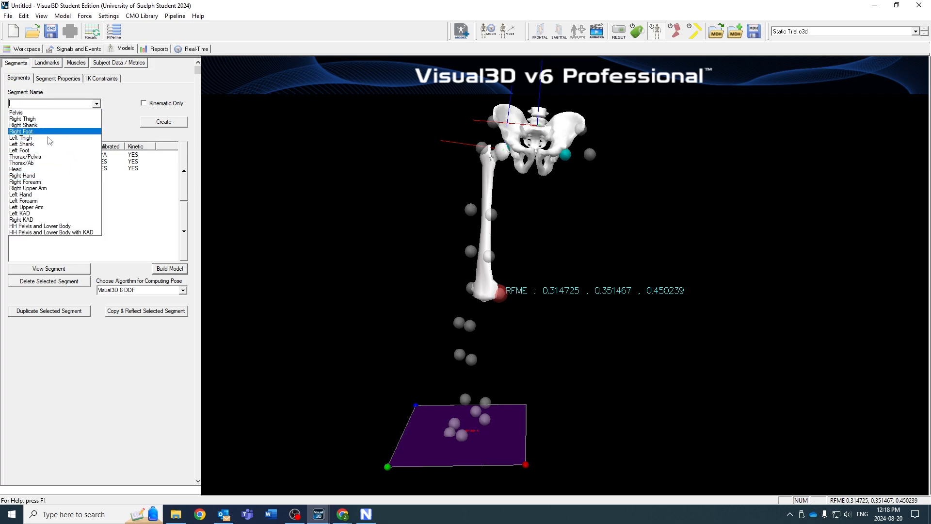
{"action": "left_click", "coordinate": [29, 126]}
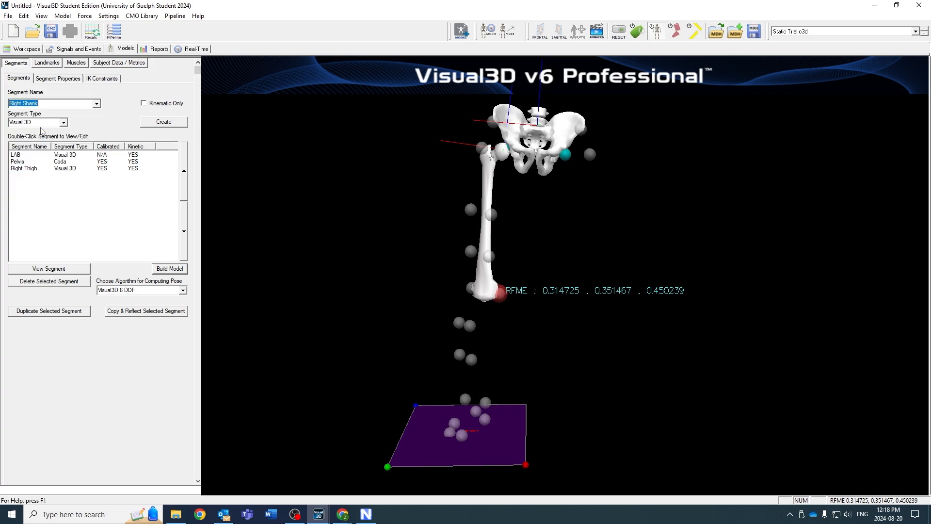
{"action": "middle_click_drag", "start_coordinate": [520, 337], "coordinate": [518, 314]}
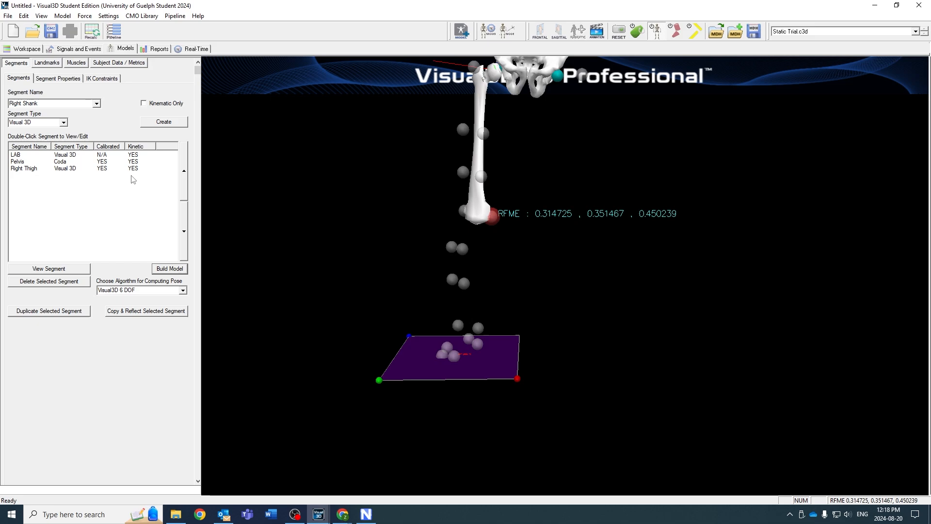
{"action": "left_click", "coordinate": [63, 122]}
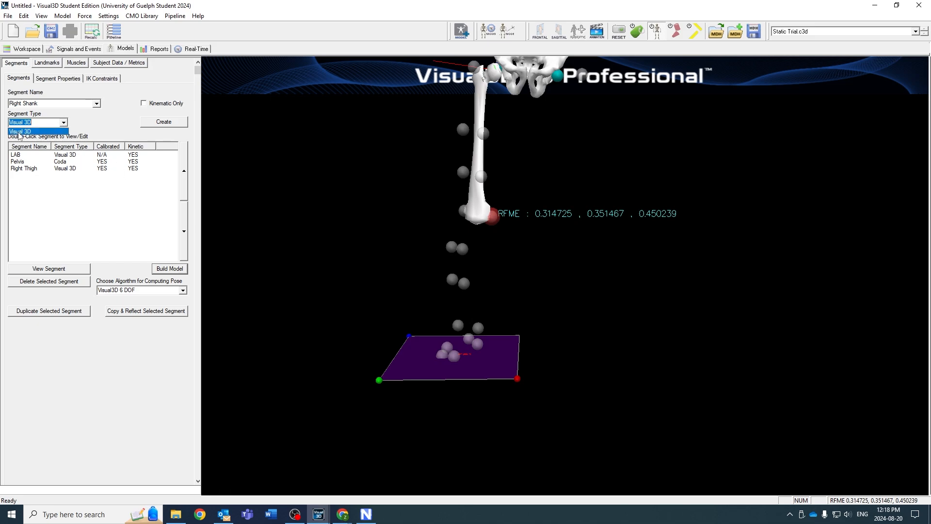
{"action": "left_click", "coordinate": [26, 132]}
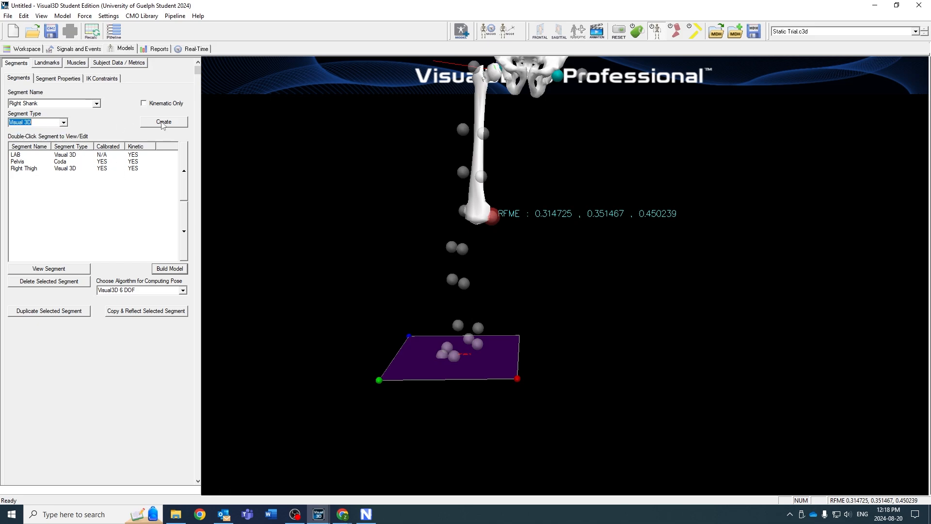
{"action": "left_click", "coordinate": [163, 122]}
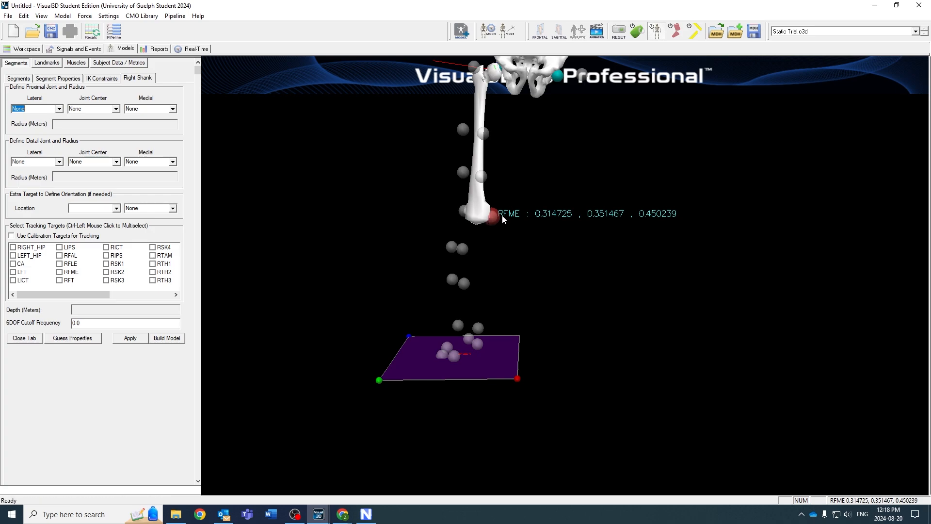
Step: Define the right shank's proximal joint with RFLE as the lateral and RFME as the medial target
{"action": "left_click", "coordinate": [462, 212]}
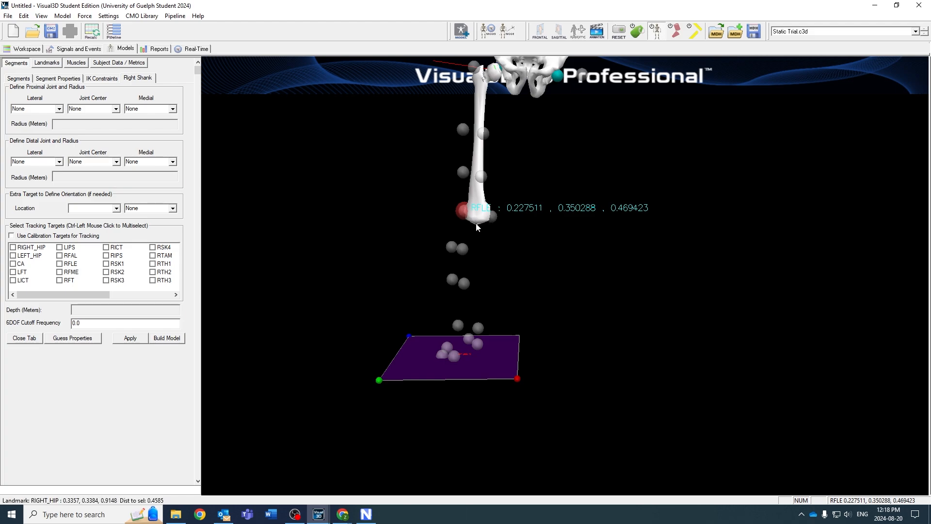
{"action": "middle_click_drag", "start_coordinate": [477, 224], "coordinate": [469, 232]}
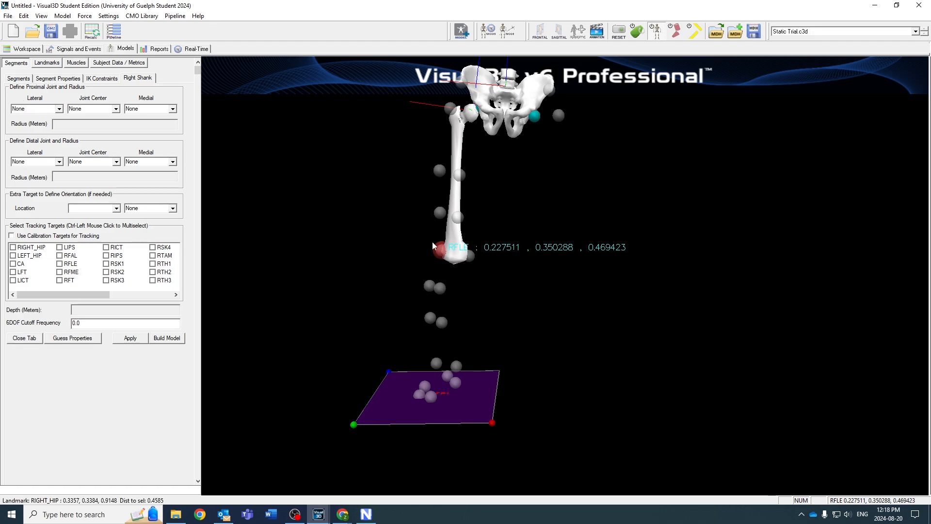
{"action": "left_click", "coordinate": [59, 109]}
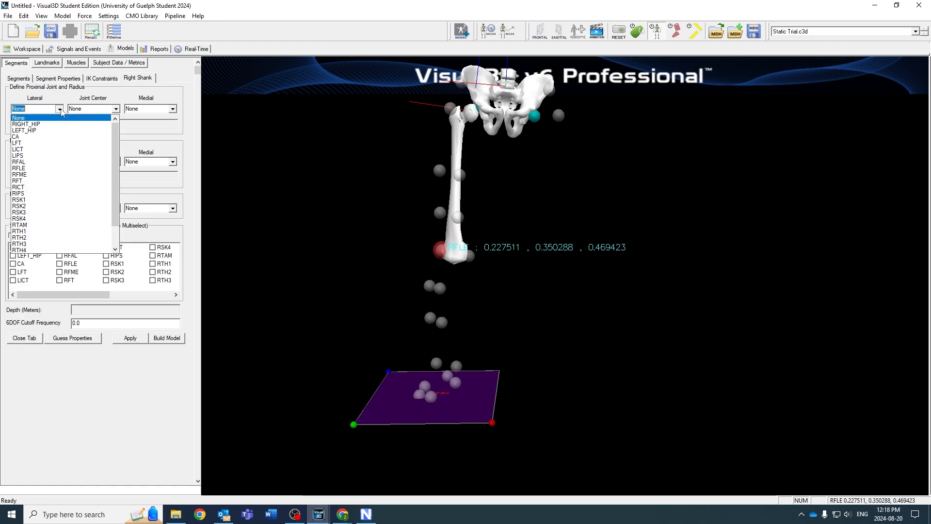
{"action": "left_click", "coordinate": [41, 168]}
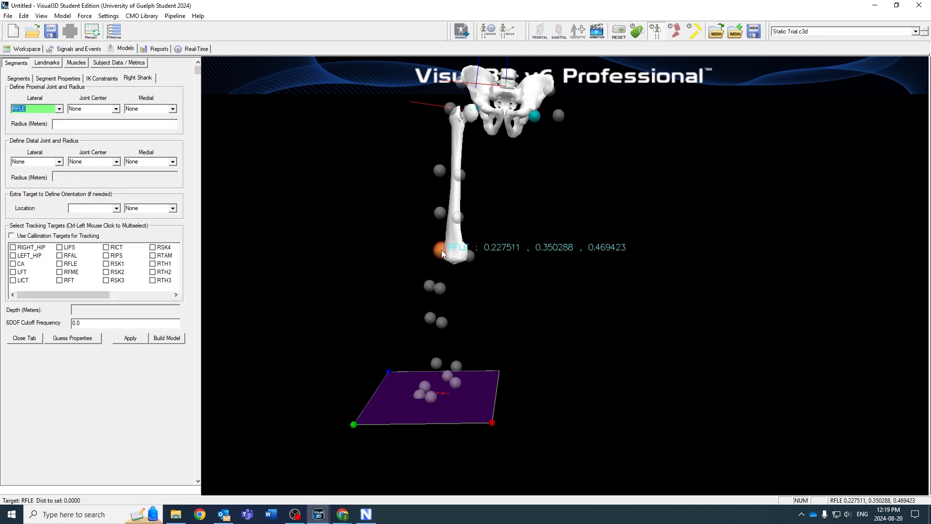
{"action": "left_click", "coordinate": [172, 109]}
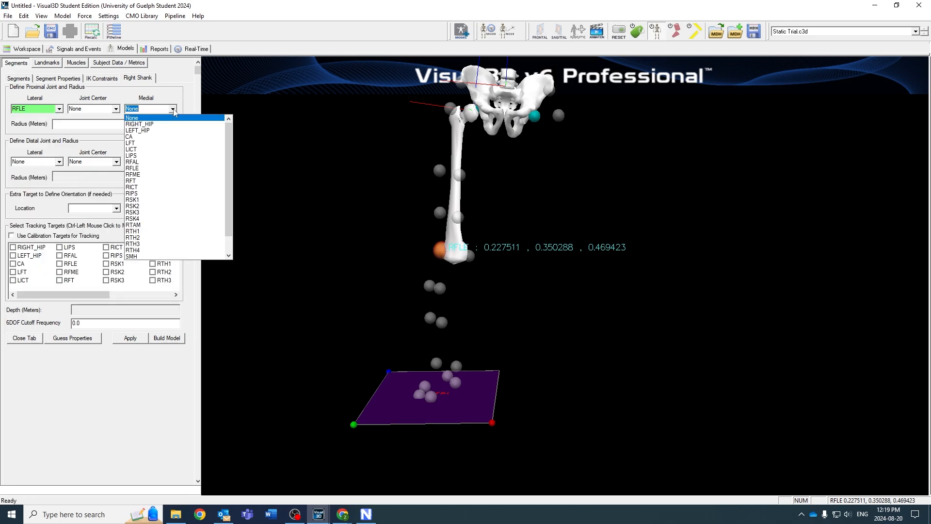
{"action": "left_click", "coordinate": [146, 177]}
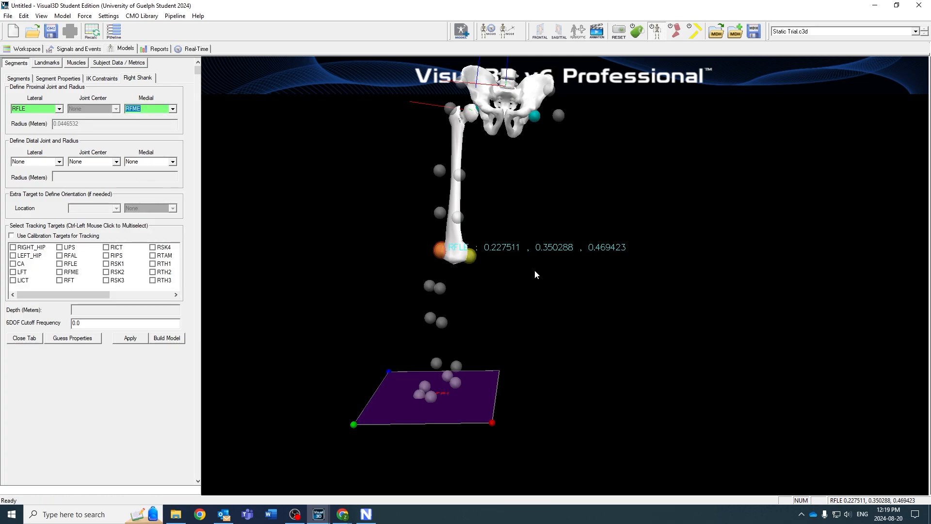
Step: Identify the ankle markers and define the right shank's distal joint with RFAL as lateral and RTAM as medial target
{"action": "left_click", "coordinate": [490, 263]}
{"action": "left_click", "coordinate": [436, 362]}
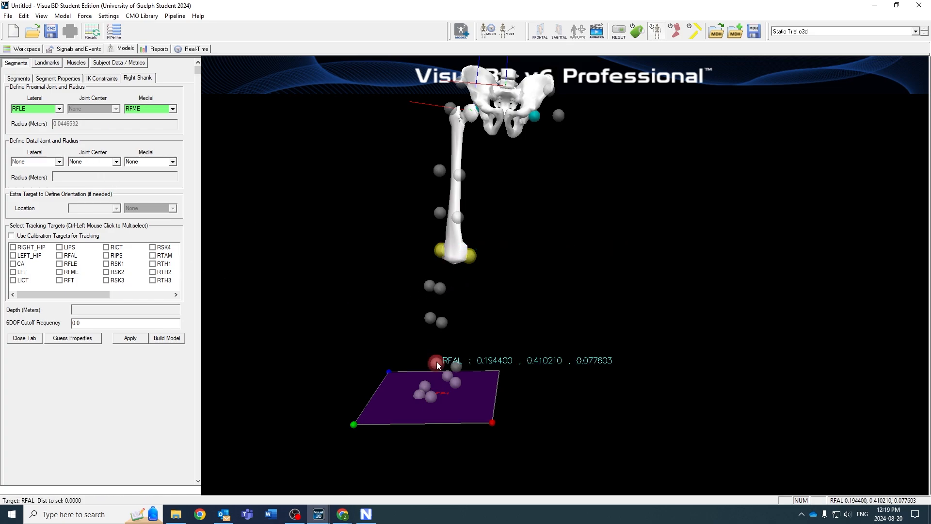
{"action": "right_click_drag", "start_coordinate": [475, 332], "coordinate": [463, 294]}
{"action": "mouse_move", "coordinate": [462, 295]}
{"action": "middle_mouse_down"}
{"action": "mouse_move", "coordinate": [471, 282]}
{"action": "mouse_move", "coordinate": [465, 301]}
{"action": "middle_mouse_up"}
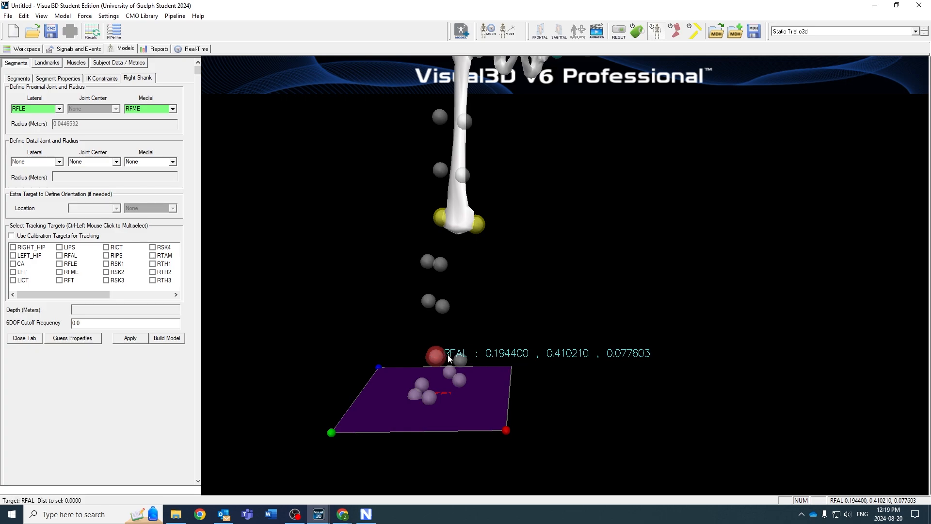
{"action": "left_click", "coordinate": [464, 361]}
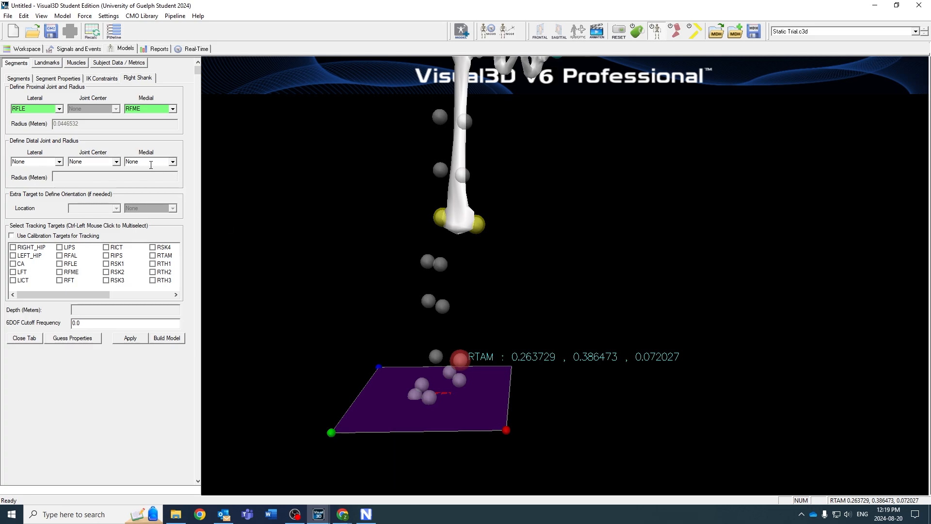
{"action": "left_click", "coordinate": [151, 163]}
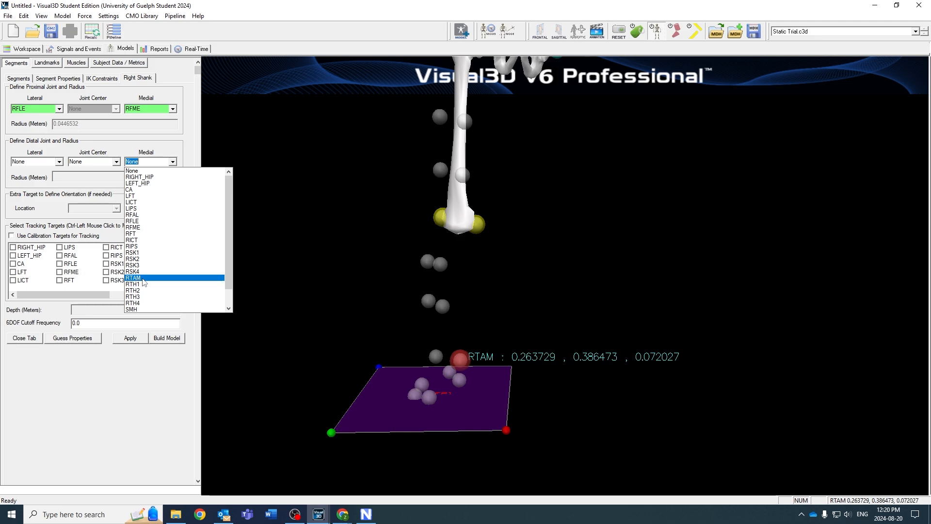
{"action": "left_click", "coordinate": [144, 279]}
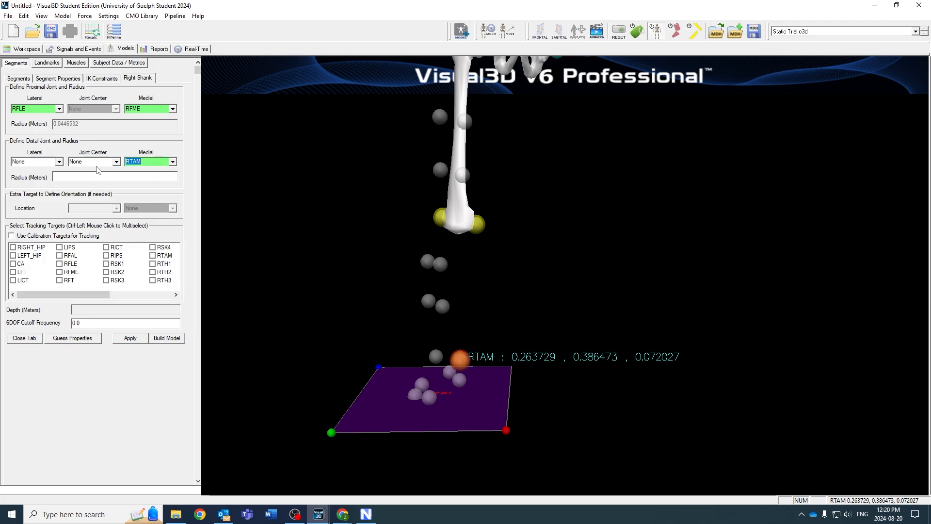
{"action": "left_click", "coordinate": [59, 162]}
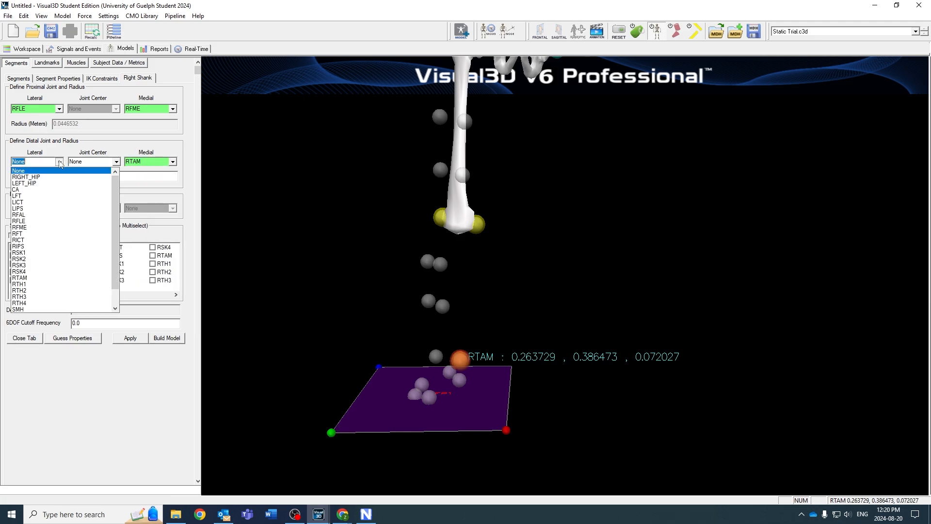
{"action": "left_click", "coordinate": [52, 215]}
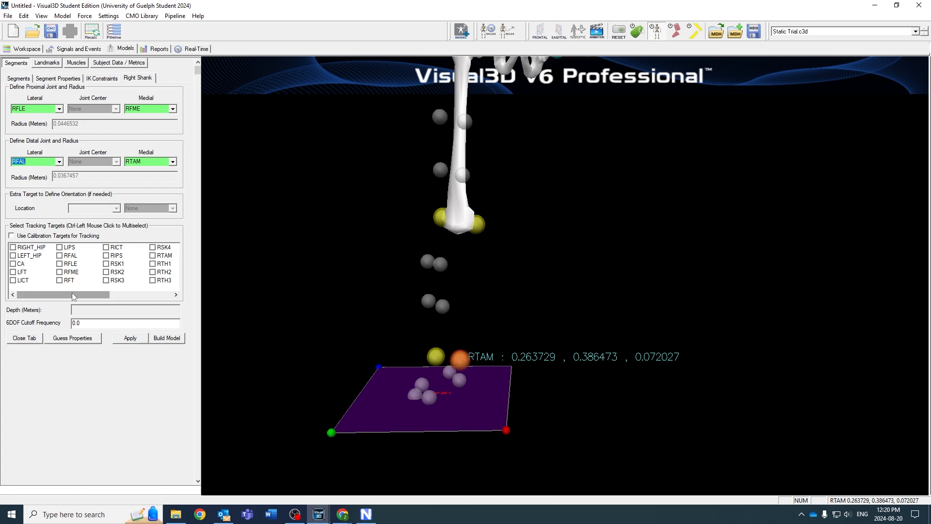
Step: Select RSK1, RSK2, RSK3 and RSK4 as the tracking targets of the right shank
{"action": "left_click_drag", "start_coordinate": [72, 293], "coordinate": [103, 294]}
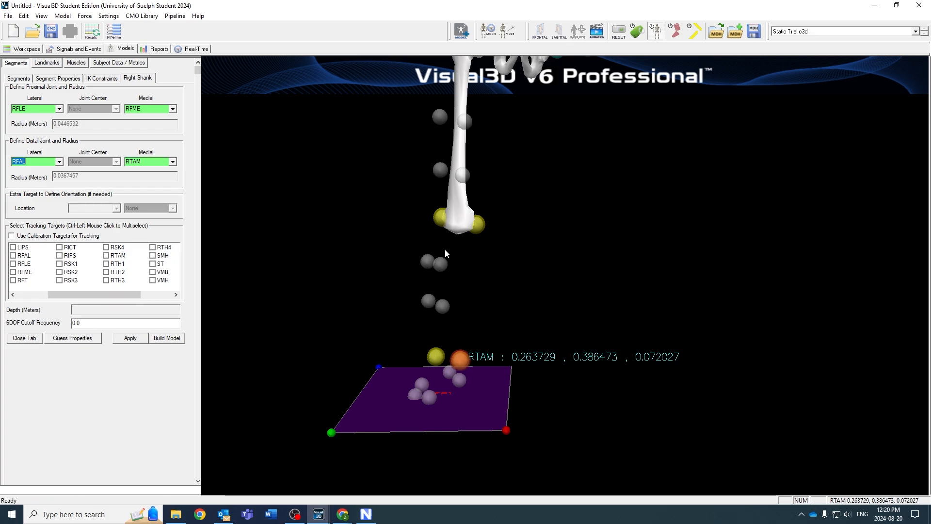
{"action": "left_click", "coordinate": [59, 264]}
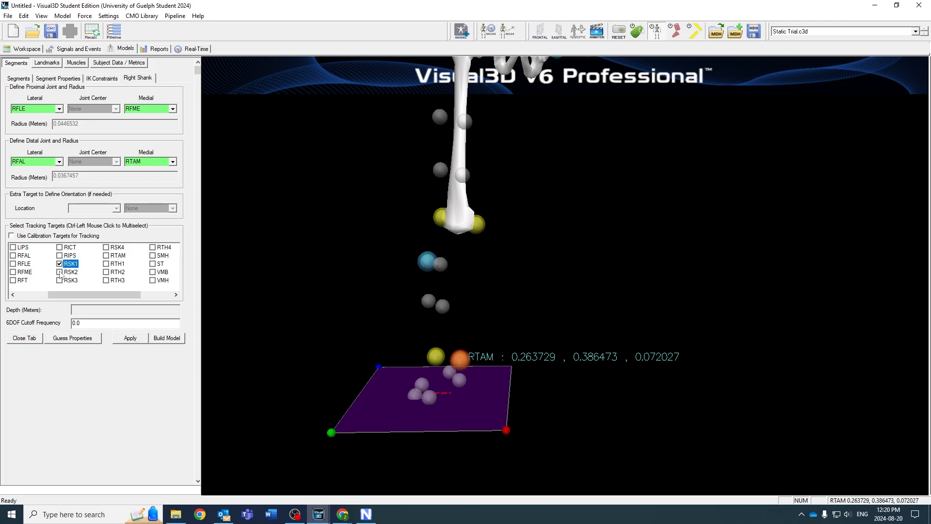
{"action": "left_click", "coordinate": [59, 272], "text": "ctrl"}
{"action": "left_click", "coordinate": [59, 280], "text": "ctrl"}
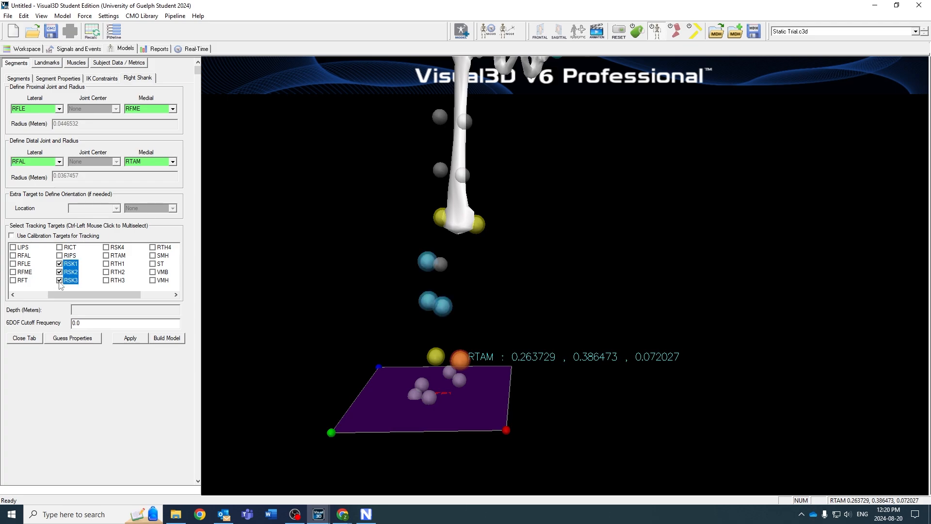
{"action": "left_click", "coordinate": [105, 248], "text": "ctrl"}
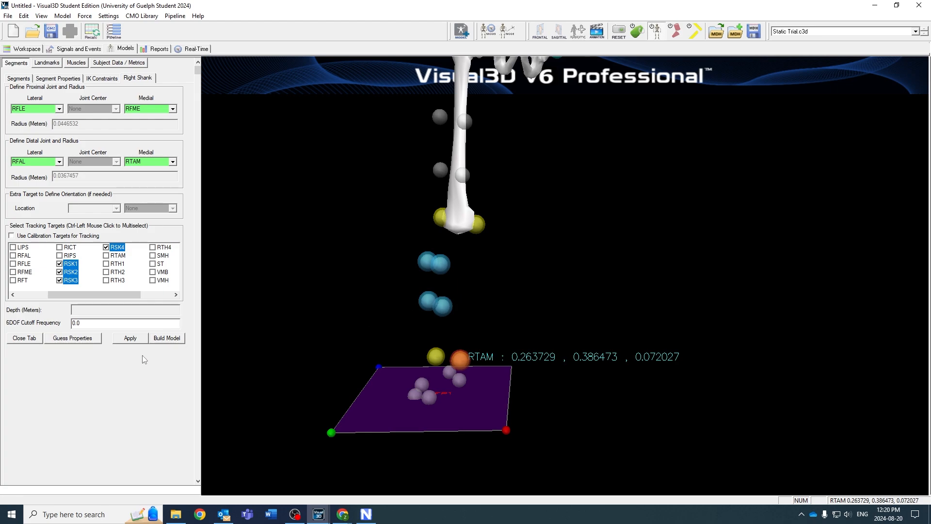
Step: Apply the right shank definition, check the shank bones in the 3D view, and close the segment definition
{"action": "left_click", "coordinate": [130, 338]}
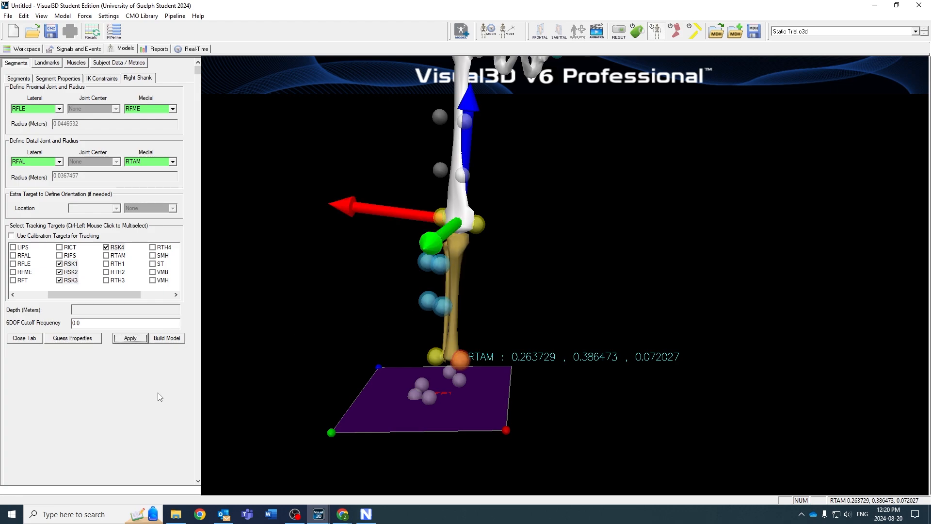
{"action": "left_click_drag", "start_coordinate": [577, 312], "coordinate": [623, 313]}
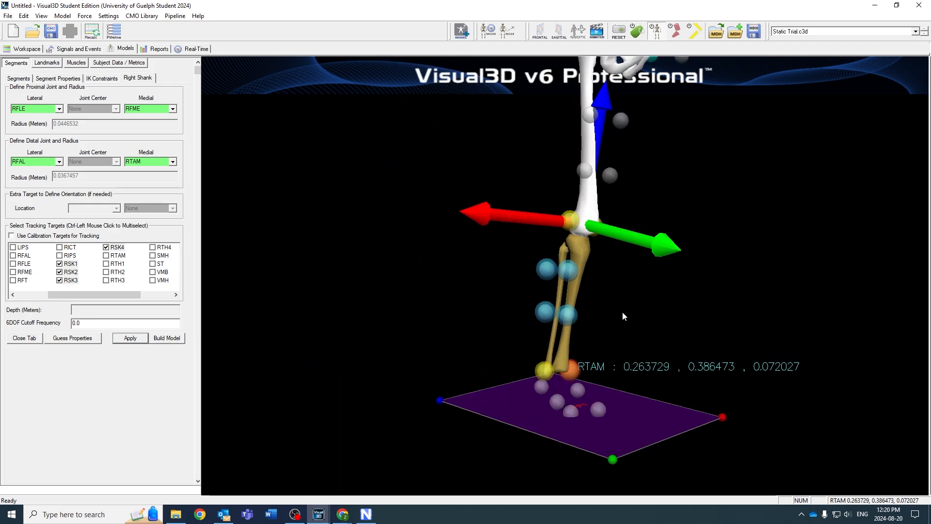
{"action": "left_click", "coordinate": [29, 339]}
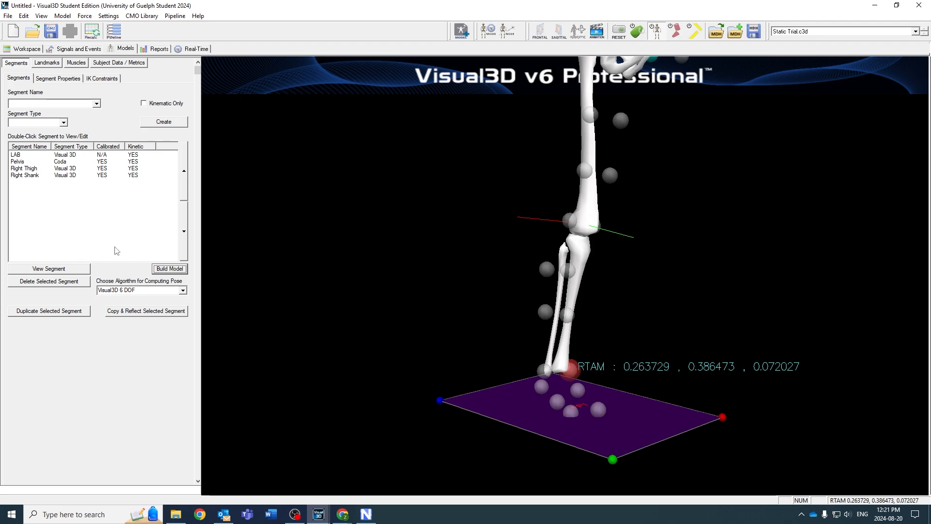
Step: Create a Right Foot segment of type Visual 3D
{"action": "left_click", "coordinate": [97, 103]}
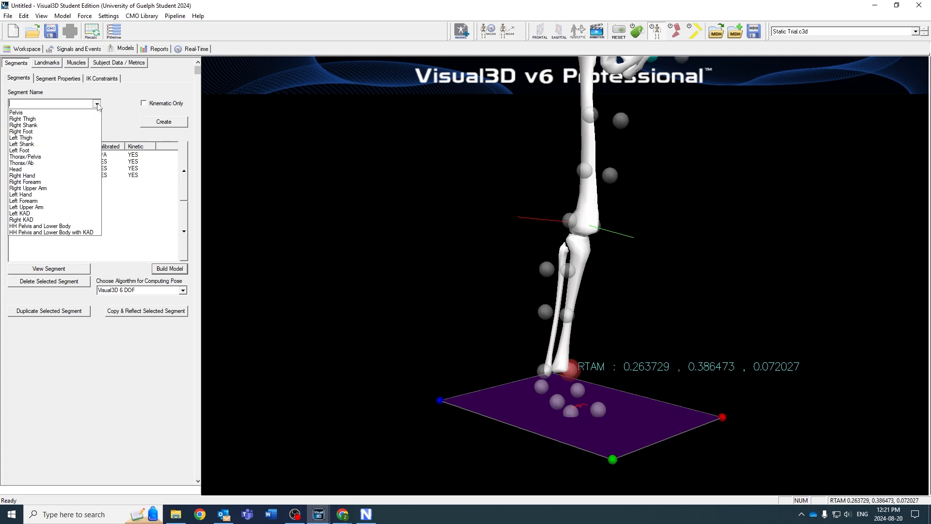
{"action": "left_click", "coordinate": [46, 131]}
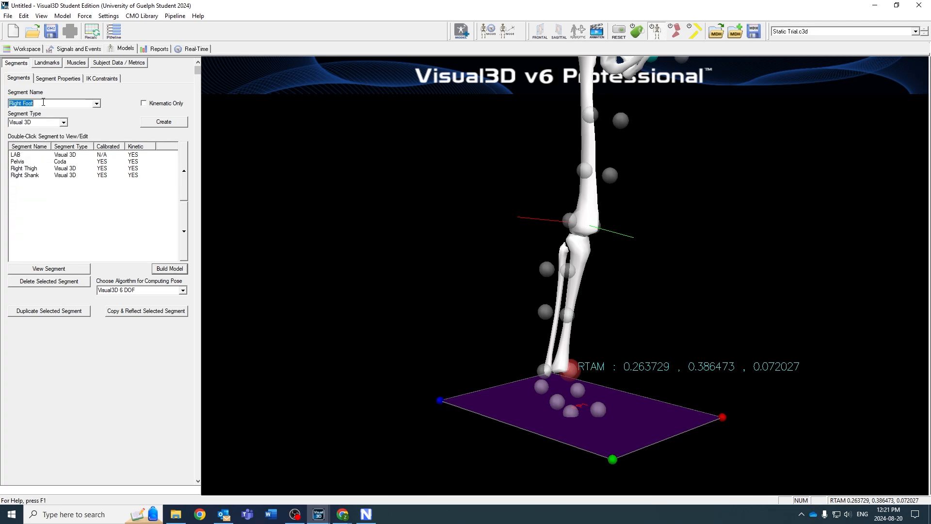
{"action": "left_click", "coordinate": [63, 123]}
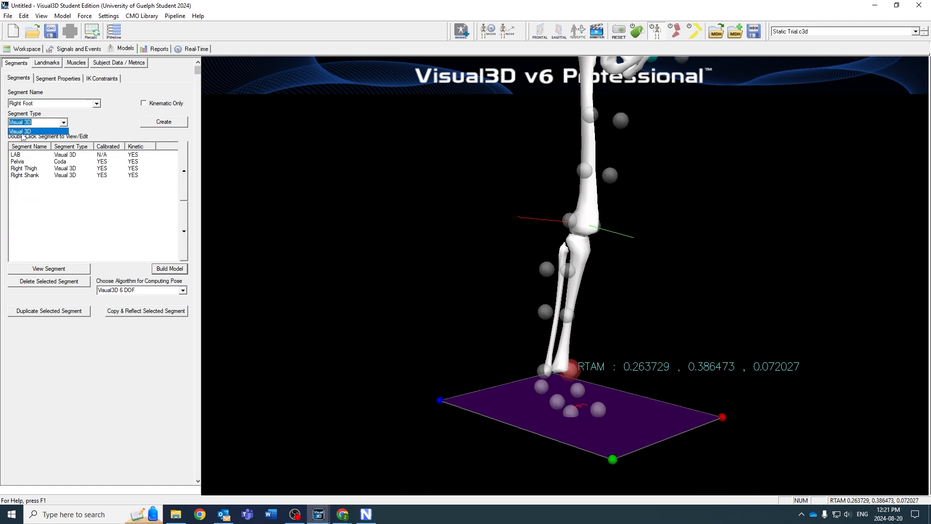
{"action": "left_click", "coordinate": [20, 132]}
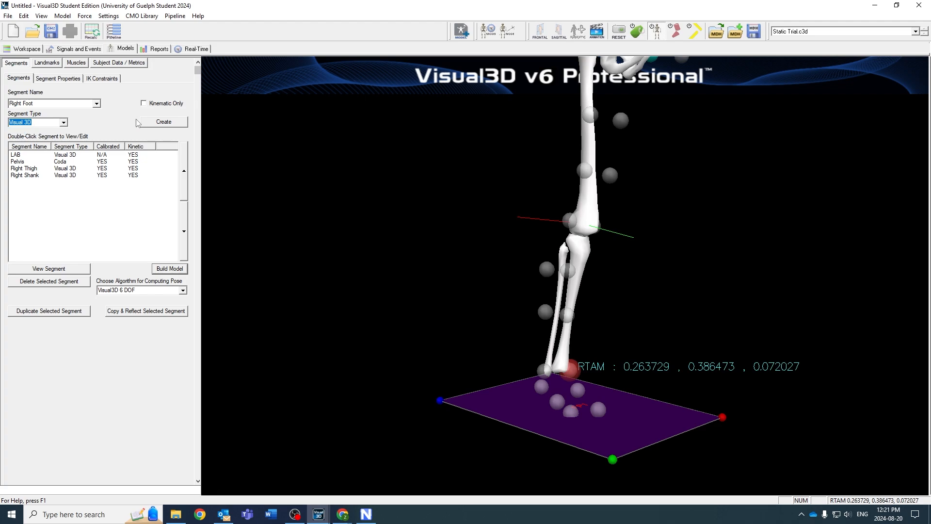
{"action": "left_click", "coordinate": [164, 121]}
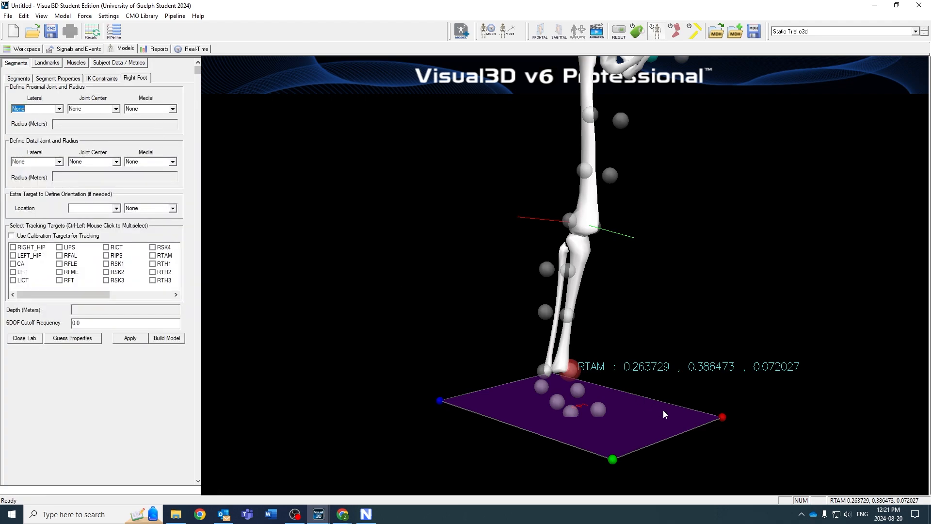
Step: Define the right foot's proximal joint with RFAL as the lateral and RTAM as the medial target
{"action": "left_click_drag", "start_coordinate": [663, 409], "coordinate": [633, 380]}
{"action": "scroll", "coordinate": [578, 369], "scroll_direction": "up", "scroll_amount": 4}
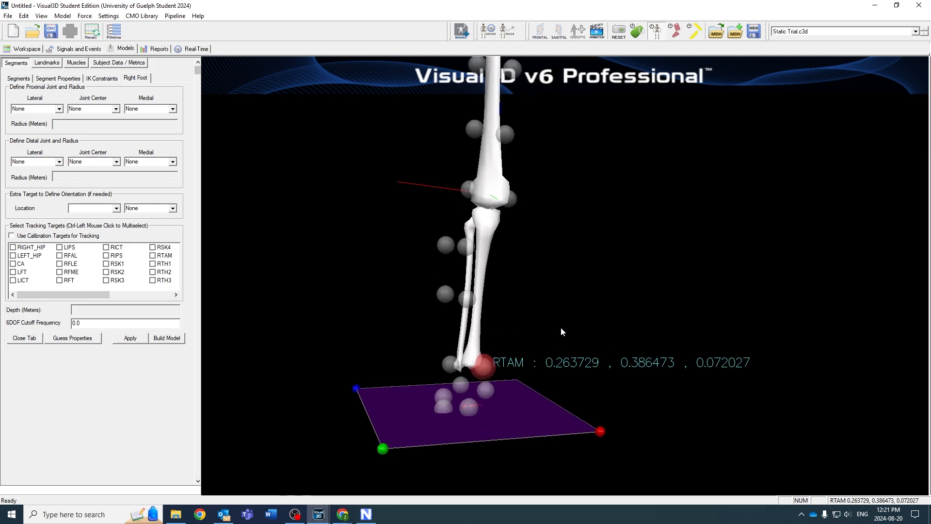
{"action": "right_click_drag", "start_coordinate": [534, 365], "coordinate": [538, 347]}
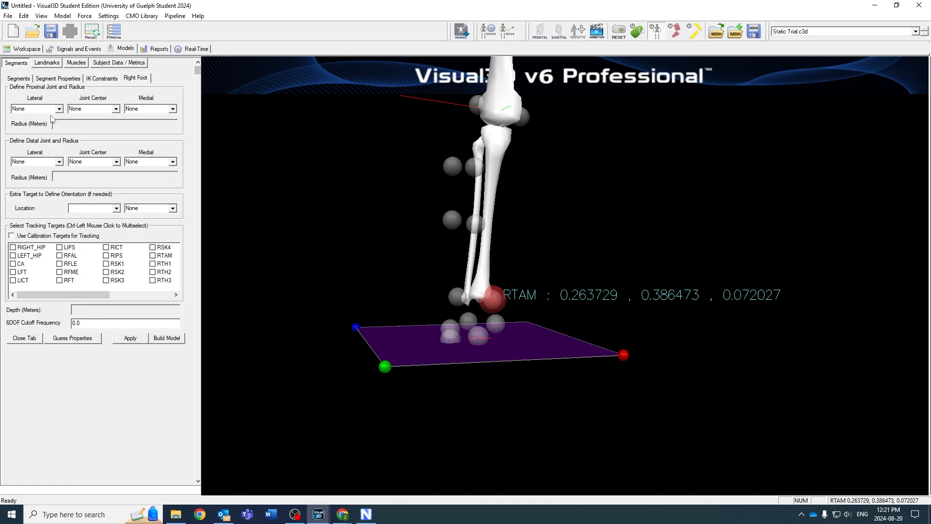
{"action": "left_click", "coordinate": [173, 108]}
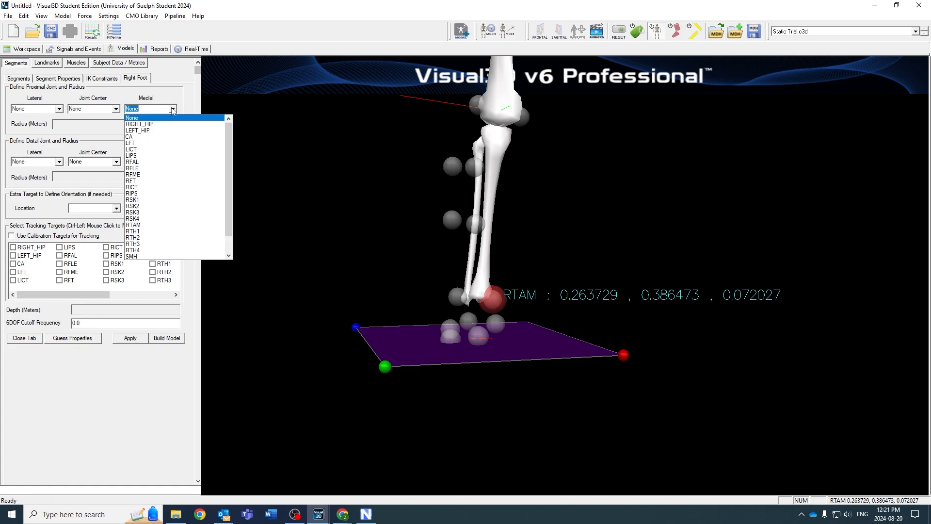
{"action": "left_click", "coordinate": [146, 225]}
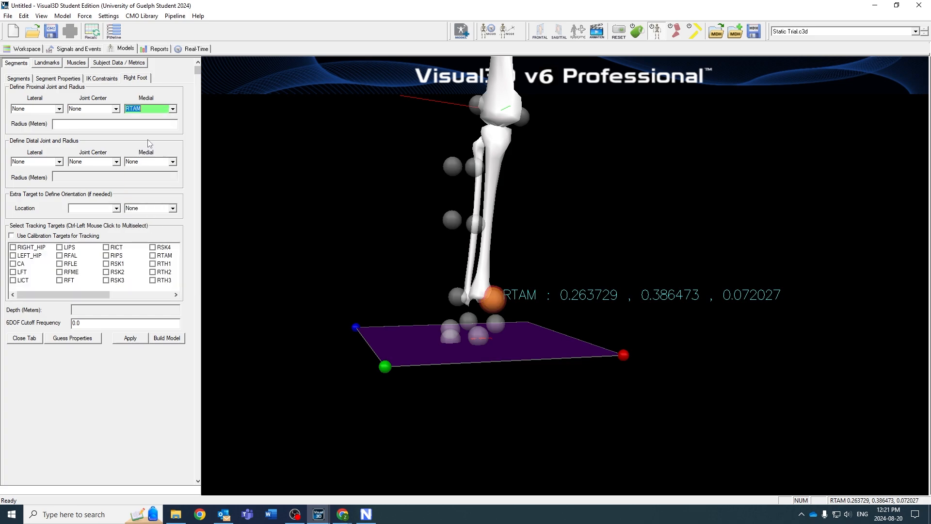
{"action": "left_click", "coordinate": [60, 109]}
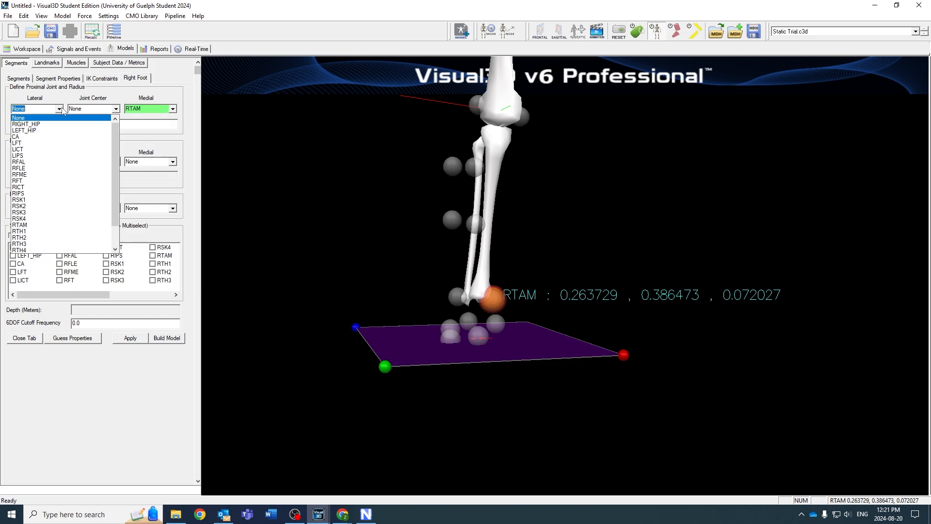
{"action": "left_click", "coordinate": [41, 162]}
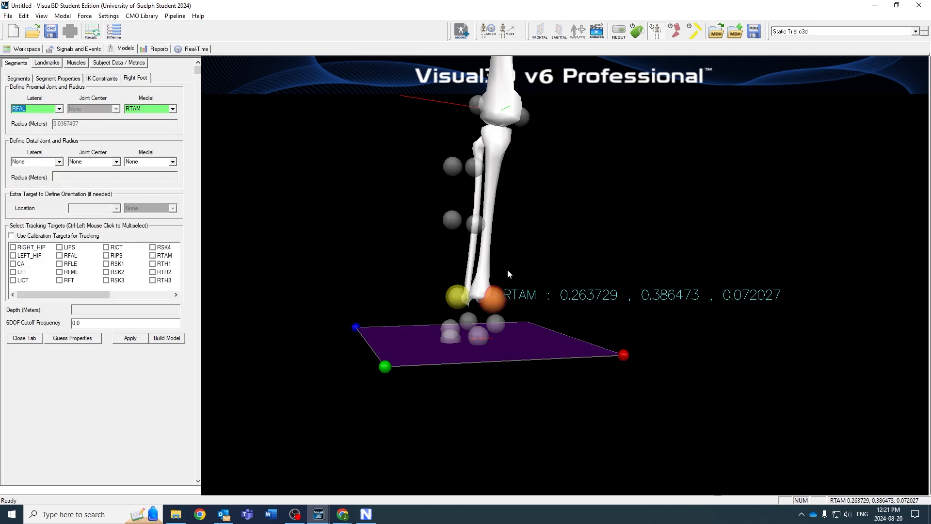
Step: Identify the forefoot markers and define the right foot's distal joint with VMH as lateral and SMH as medial target
{"action": "left_click_drag", "start_coordinate": [554, 305], "coordinate": [604, 315]}
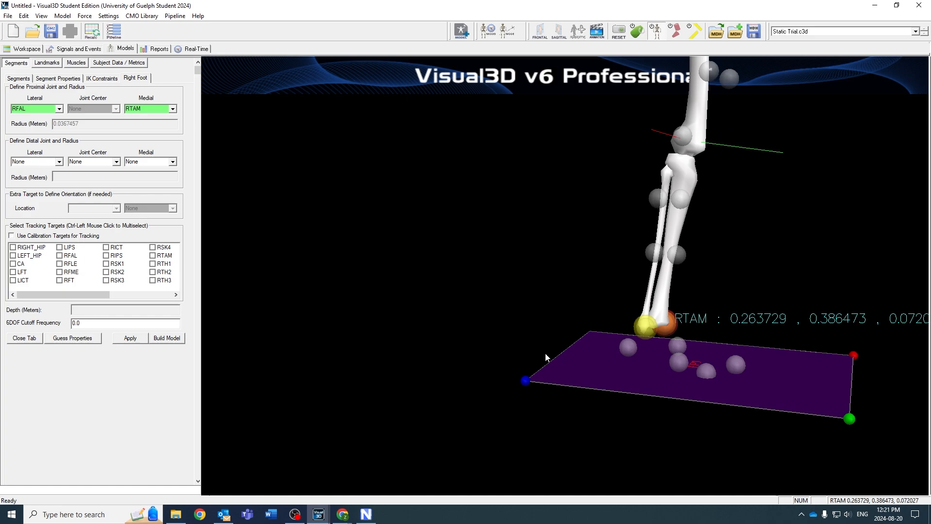
{"action": "left_click_drag", "start_coordinate": [550, 388], "coordinate": [528, 384]}
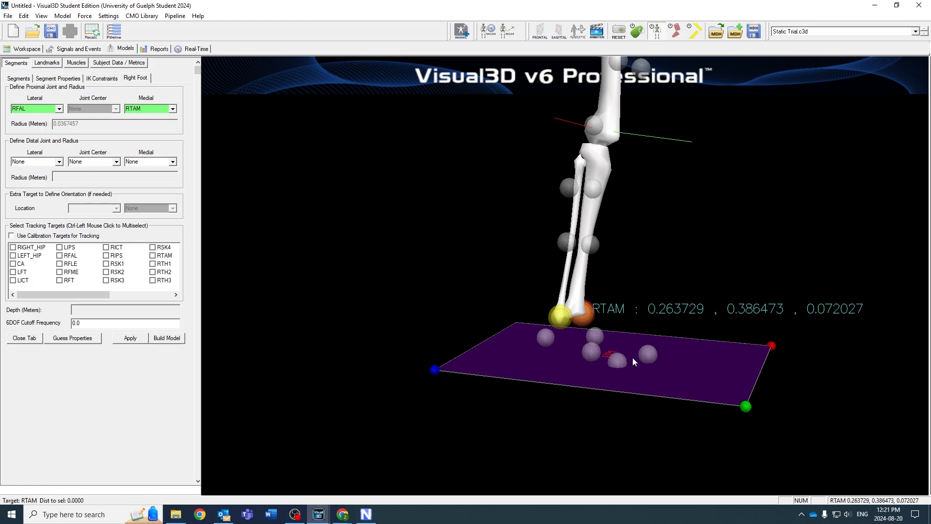
{"action": "left_click_drag", "start_coordinate": [632, 357], "coordinate": [614, 379]}
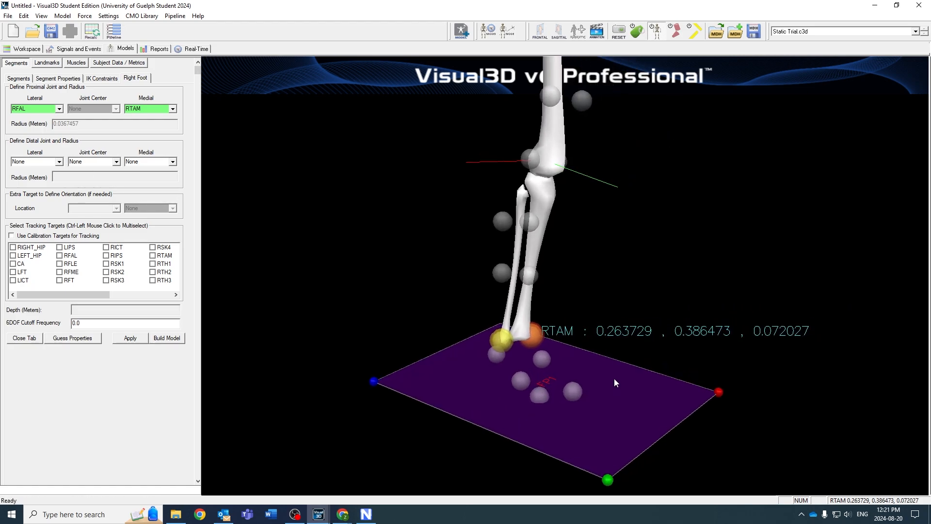
{"action": "left_click", "coordinate": [540, 395]}
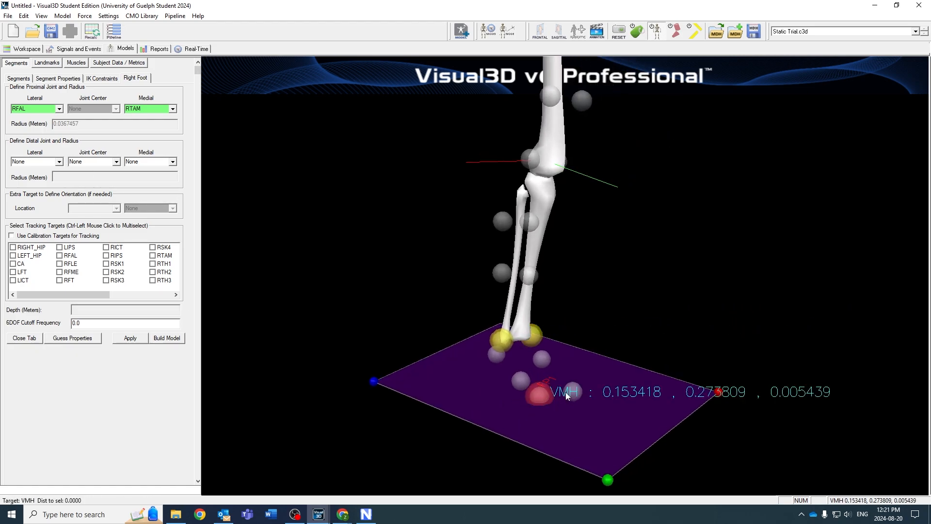
{"action": "left_click", "coordinate": [58, 163]}
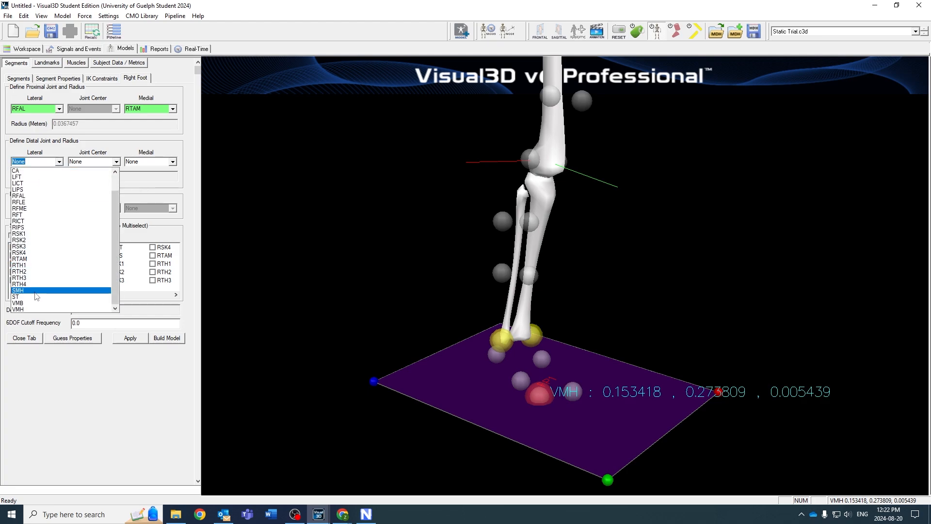
{"action": "left_click", "coordinate": [29, 310]}
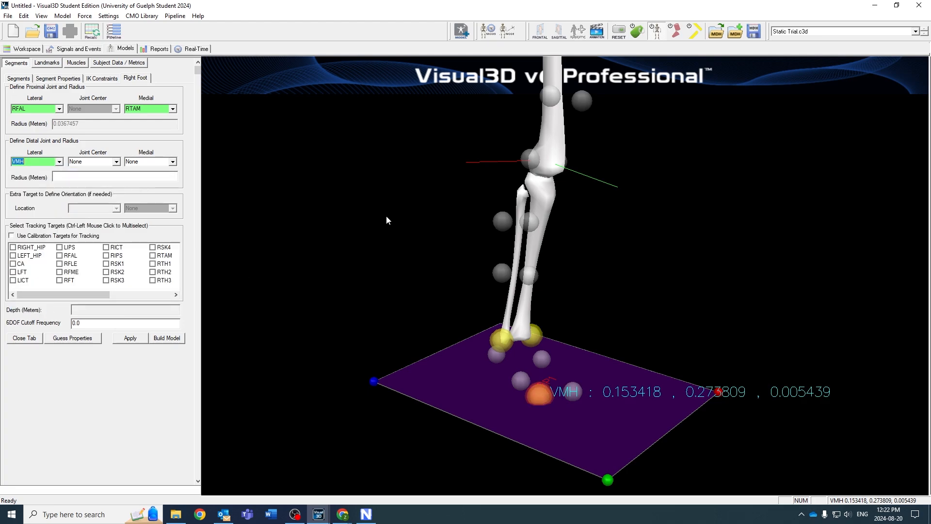
{"action": "mouse_move", "coordinate": [577, 388]}
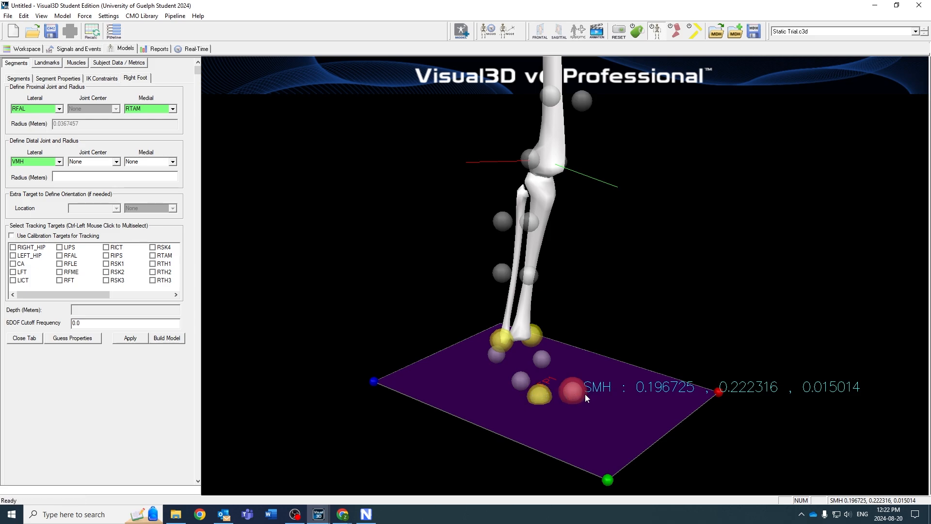
{"action": "left_click", "coordinate": [173, 162]}
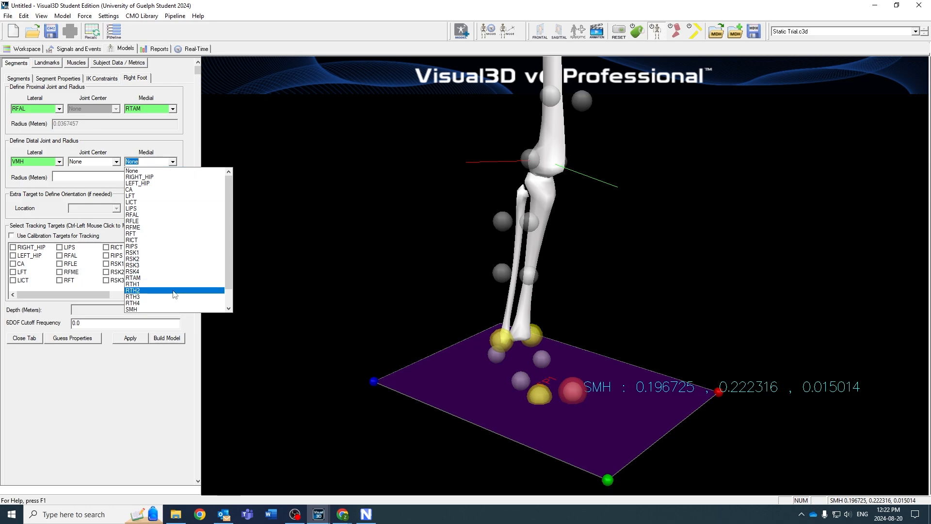
{"action": "left_click", "coordinate": [140, 309]}
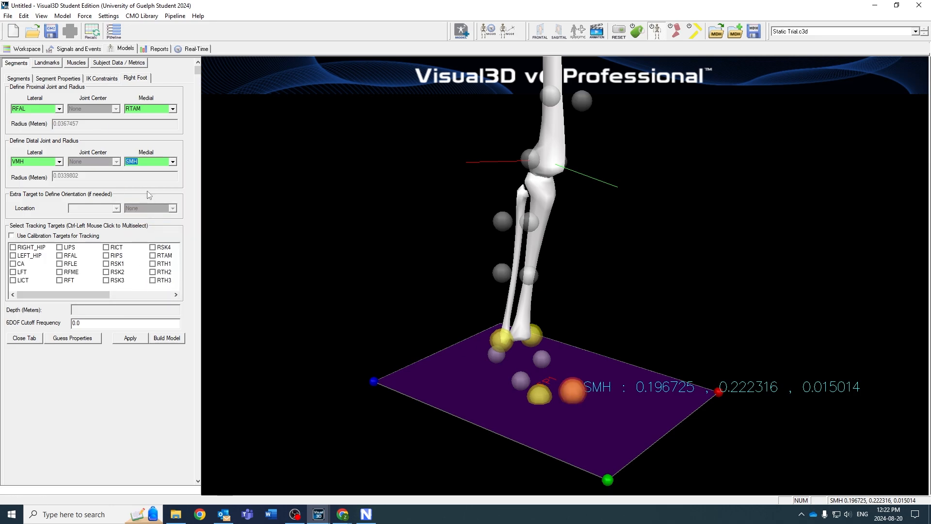
Step: Select VMB, ST and CA as the tracking targets of the right foot
{"action": "left_click_drag", "start_coordinate": [610, 369], "coordinate": [609, 391]}
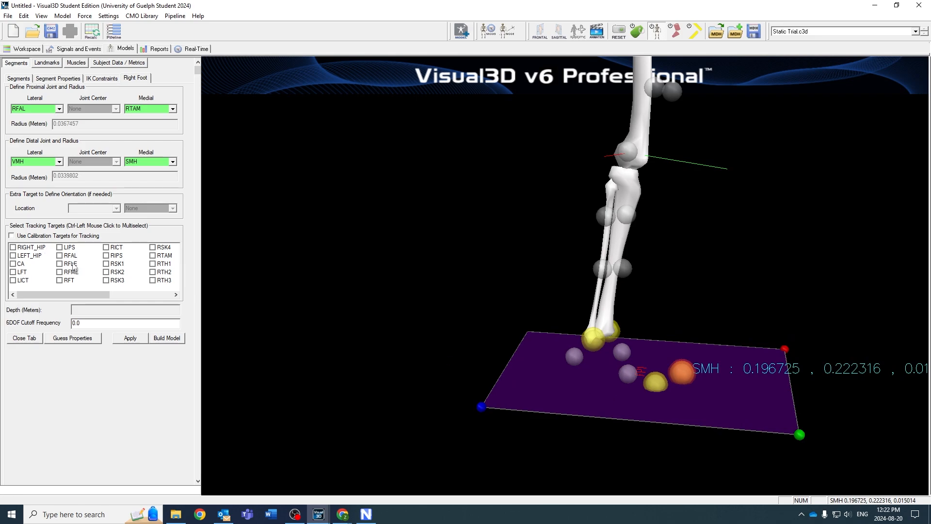
{"action": "left_click", "coordinate": [628, 372]}
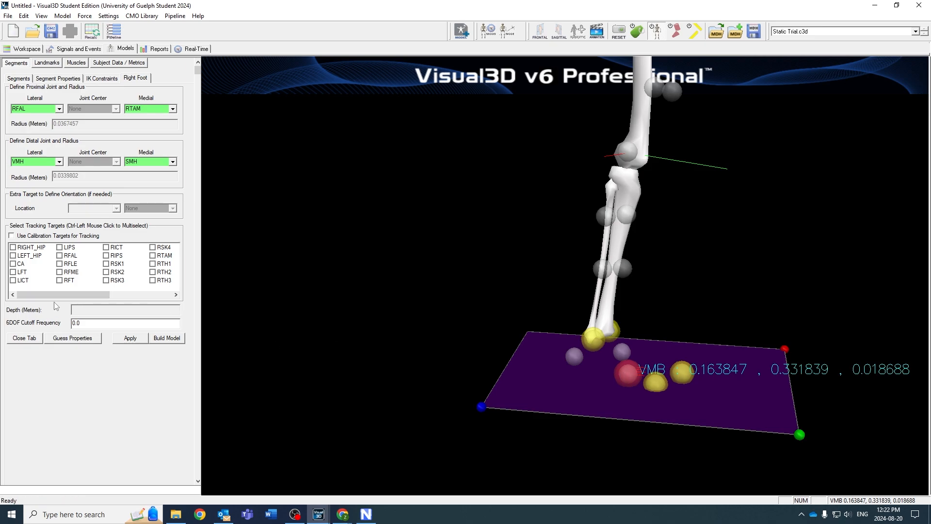
{"action": "left_click_drag", "start_coordinate": [62, 293], "coordinate": [125, 297]}
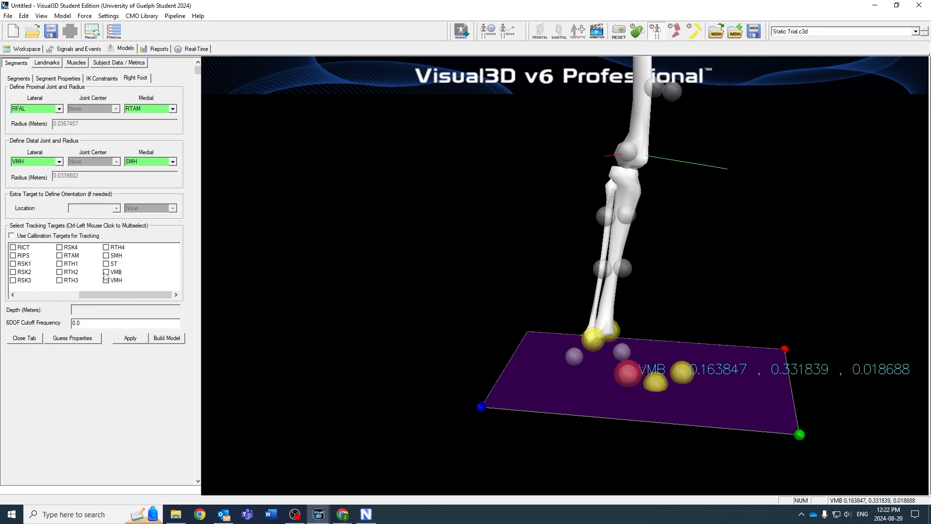
{"action": "left_click", "coordinate": [115, 272]}
{"action": "left_click", "coordinate": [113, 264], "text": "ctrl"}
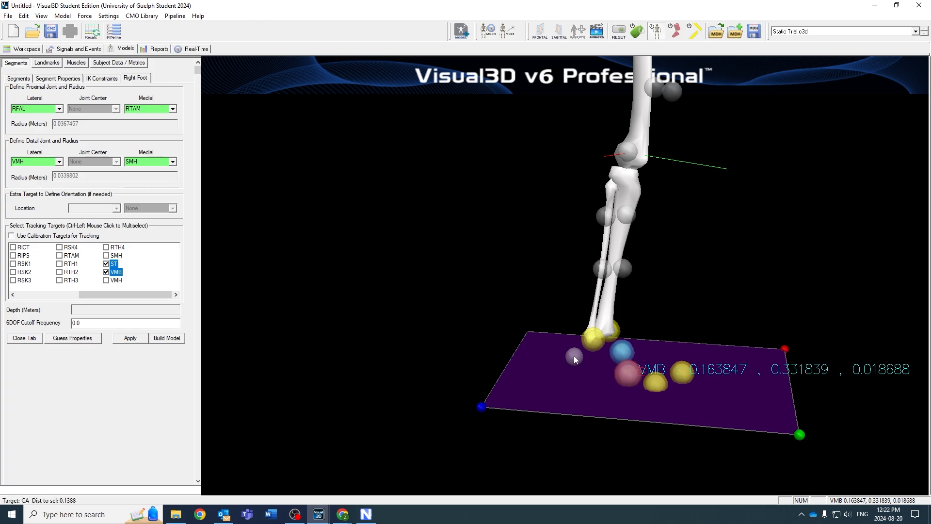
{"action": "left_click_drag", "start_coordinate": [104, 294], "coordinate": [43, 294]}
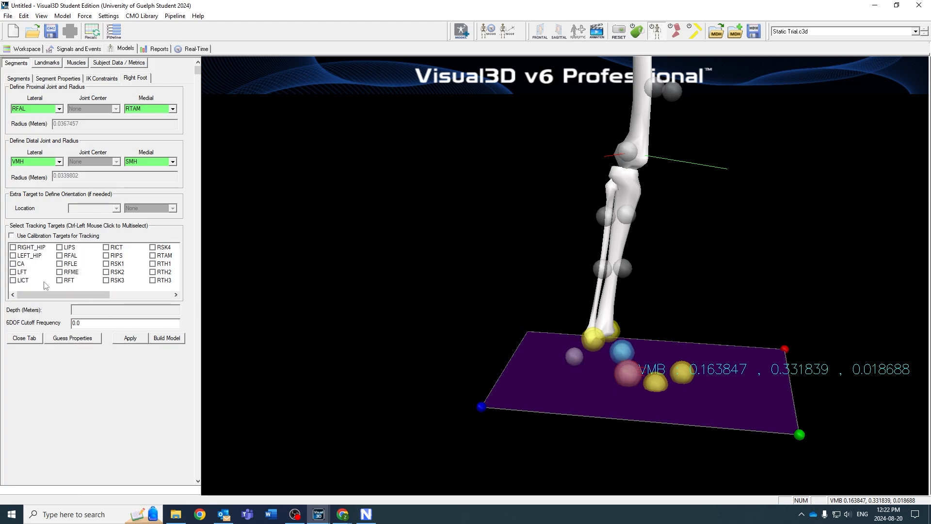
{"action": "left_click", "coordinate": [14, 265], "text": "ctrl"}
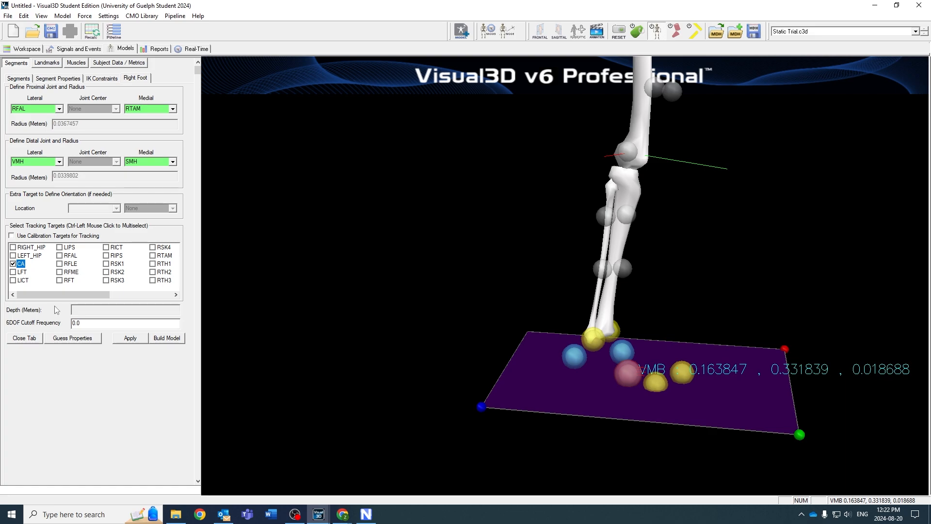
Step: Apply the right foot definition, check the foot bones in the 3D view, and close the segment definition
{"action": "left_click", "coordinate": [136, 342]}
{"action": "left_click_drag", "start_coordinate": [688, 426], "coordinate": [549, 411]}
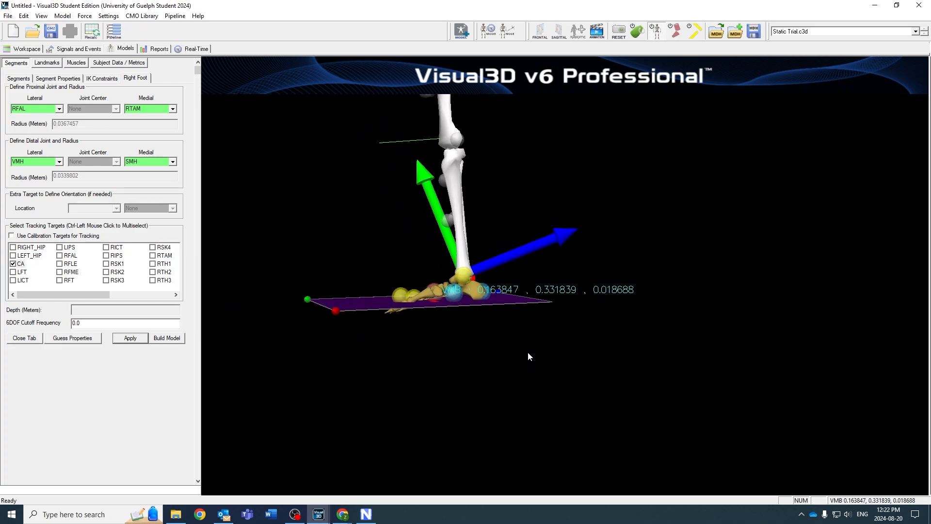
{"action": "left_click", "coordinate": [22, 339]}
Step: Examine the pelvis, right thigh, shank and foot bones and their segment axes from several angles and distances
{"action": "mouse_move", "coordinate": [488, 348]}
{"action": "left_mouse_down"}
{"action": "mouse_move", "coordinate": [496, 361]}
{"action": "mouse_move", "coordinate": [494, 345]}
{"action": "left_mouse_up"}
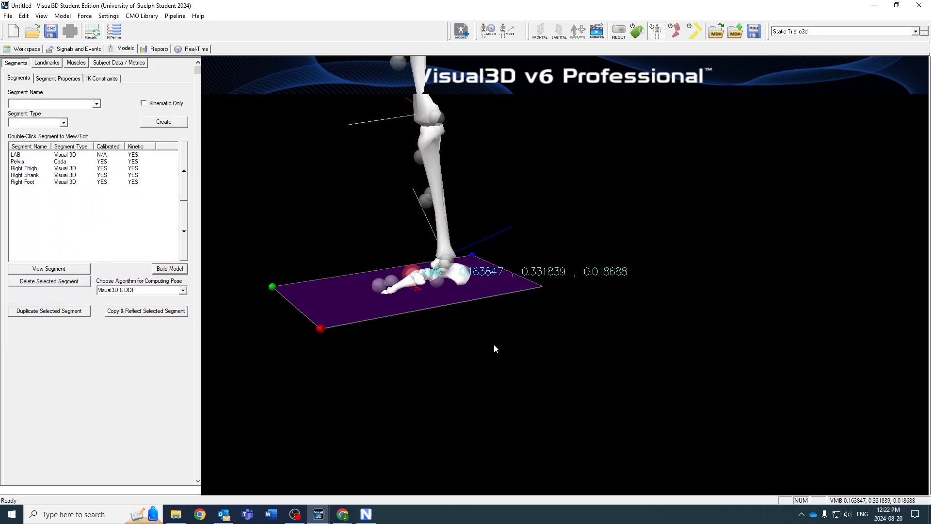
{"action": "right_click_drag", "start_coordinate": [494, 344], "coordinate": [466, 437]}
{"action": "middle_click_drag", "start_coordinate": [497, 260], "coordinate": [484, 357]}
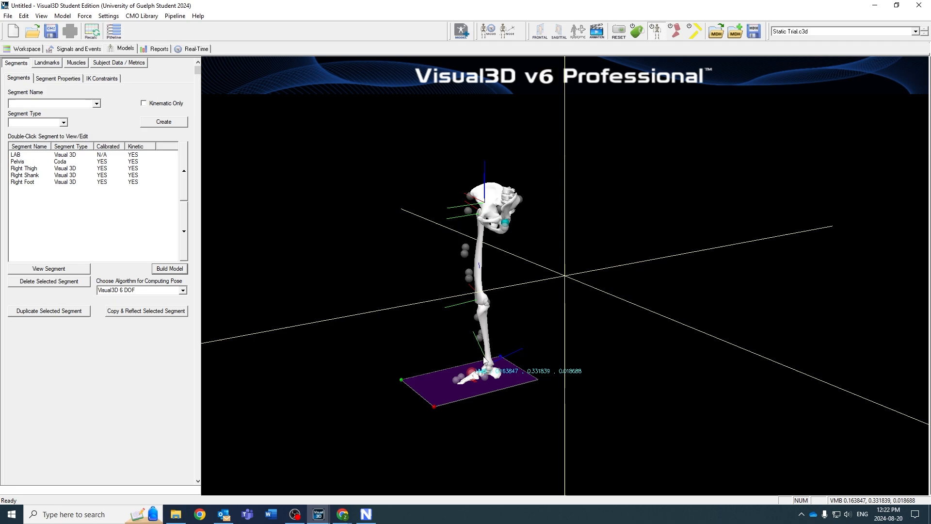
{"action": "left_click_drag", "start_coordinate": [484, 360], "coordinate": [542, 379]}
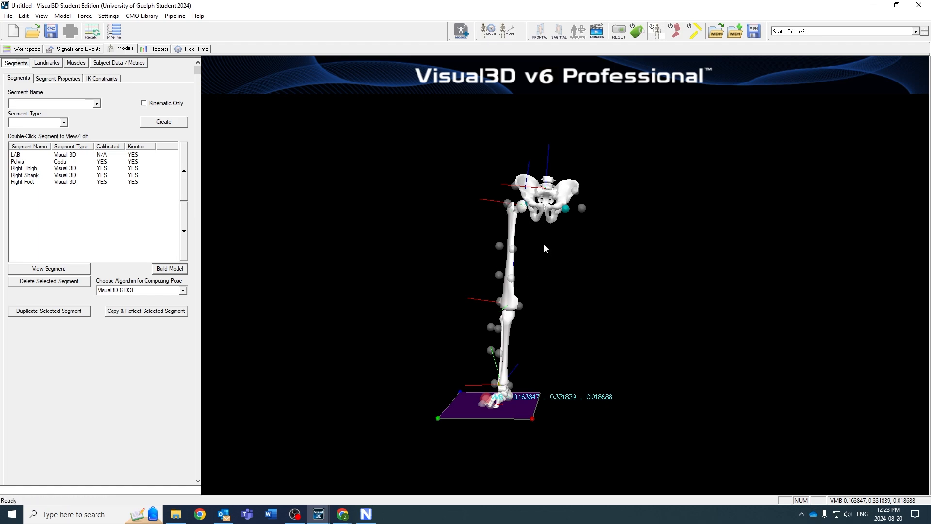
{"action": "left_click_drag", "start_coordinate": [544, 245], "coordinate": [573, 284]}
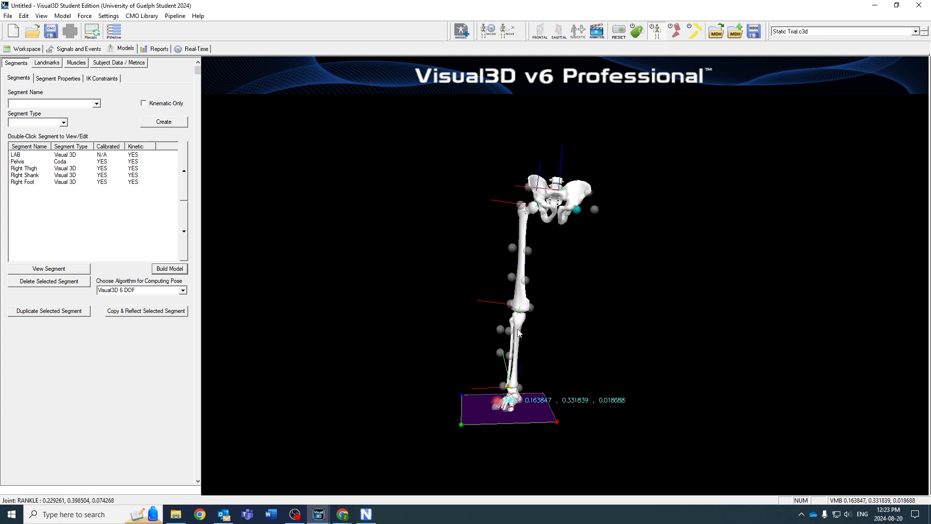
{"action": "scroll", "coordinate": [512, 393], "scroll_direction": "up", "scroll_amount": 3}
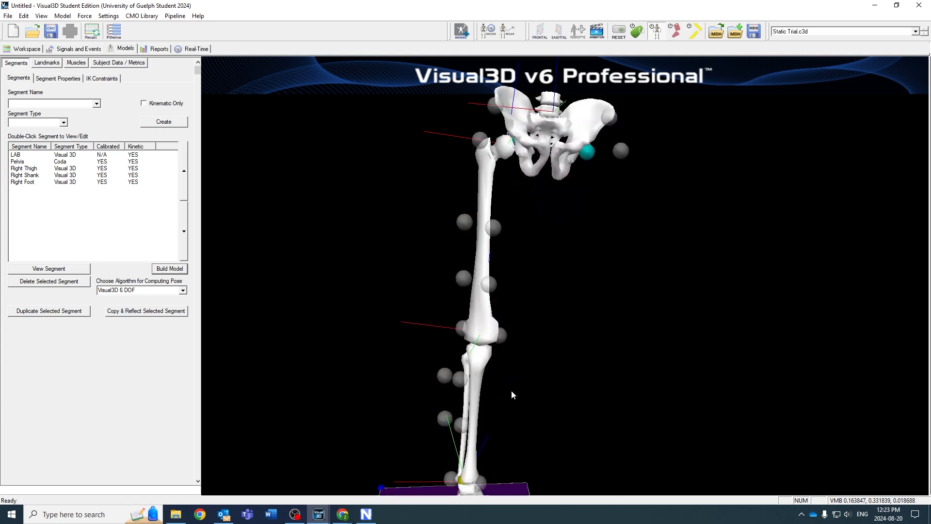
{"action": "scroll", "coordinate": [485, 404], "scroll_direction": "up", "scroll_amount": 3}
{"action": "right_click_drag", "start_coordinate": [496, 402], "coordinate": [499, 339]}
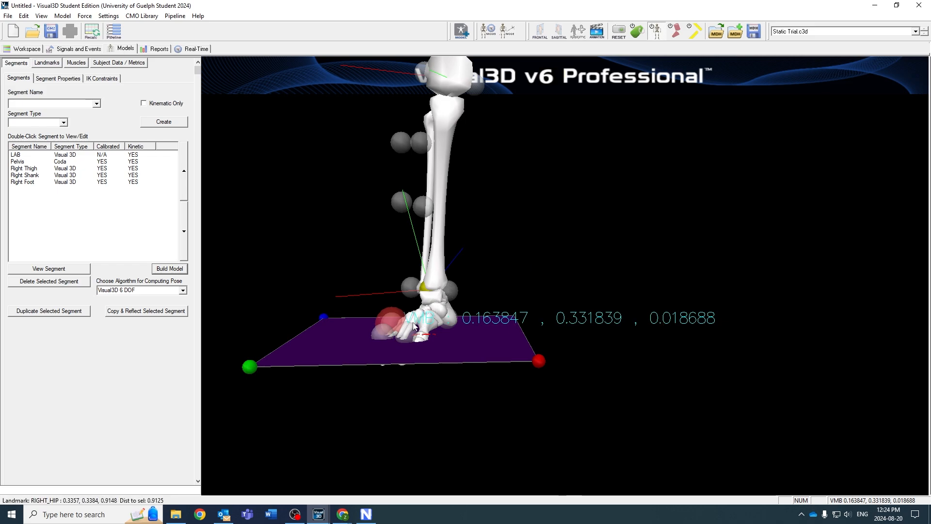
{"action": "right_click_drag", "start_coordinate": [494, 248], "coordinate": [498, 402]}
{"action": "middle_click_drag", "start_coordinate": [554, 262], "coordinate": [542, 281]}
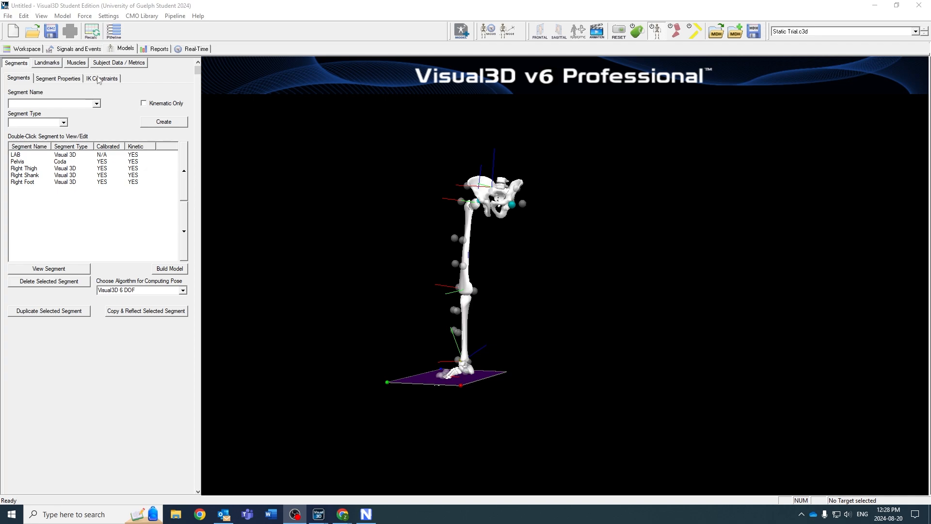
Step: Save the workspace as a compressed .cmz file named LowerBody Visual3D Data Processing in the LowerBody Session folder
{"action": "left_click", "coordinate": [50, 32]}
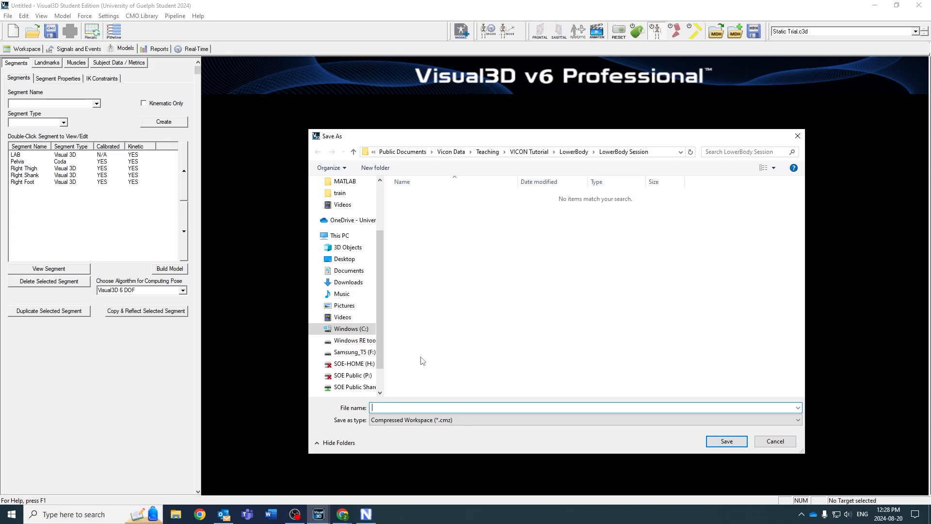
{"action": "type", "text": "LowerBody"}
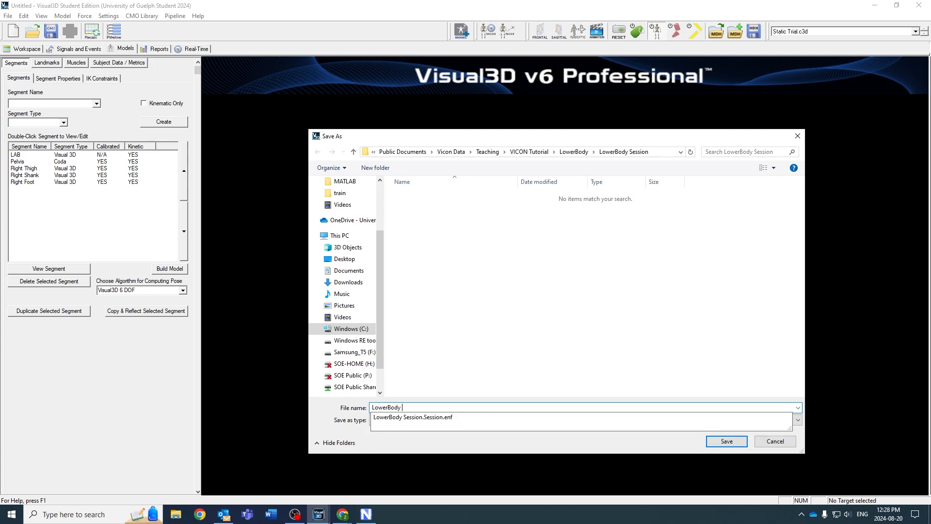
{"action": "type", "text": " V"}
{"action": "type", "text": "isual3"}
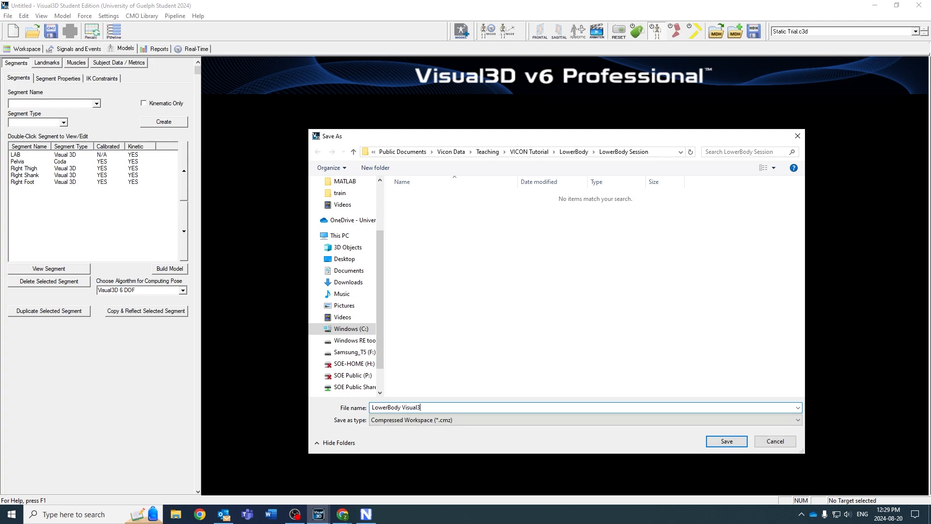
{"action": "key", "text": "BackSpace"}
{"action": "type", "text": "3"}
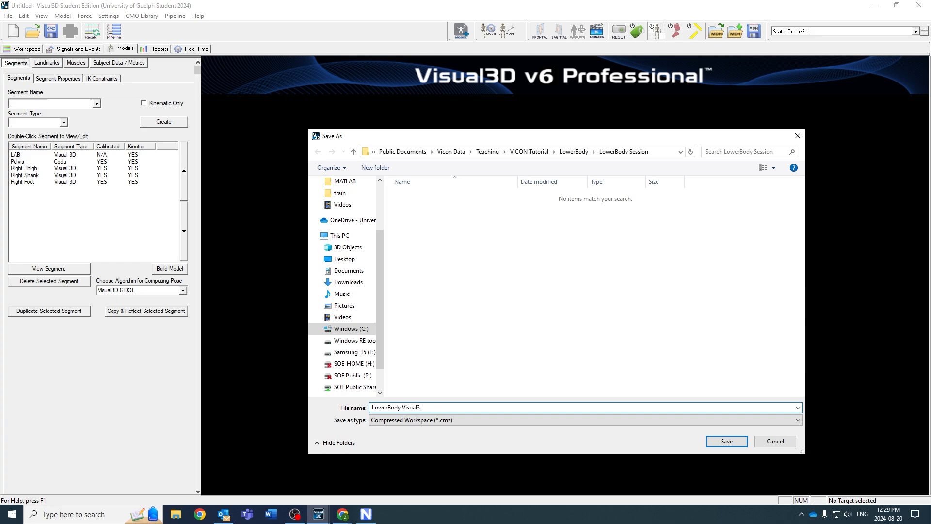
{"action": "type", "text": "D Data Processing"}
{"action": "left_click", "coordinate": [727, 441]}
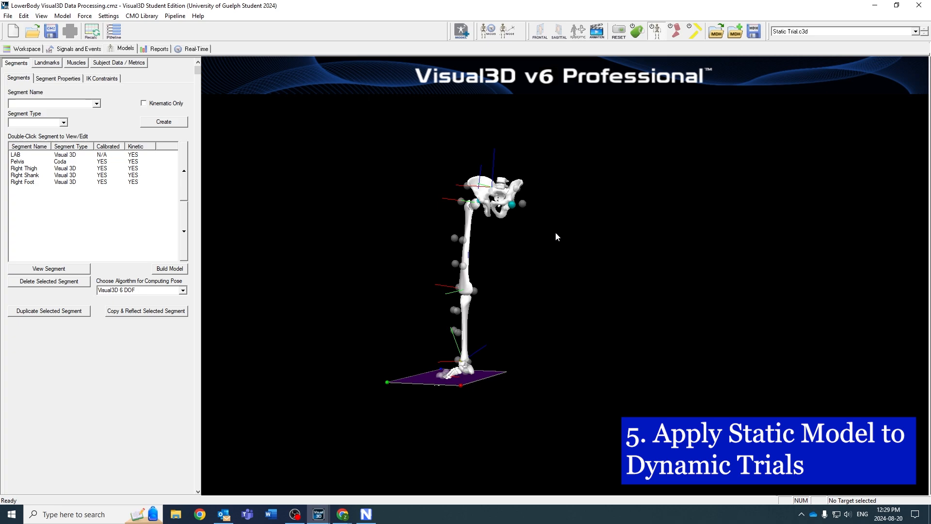
Step: Recalculate the workspace to apply the static model to Dynamic Trials 1 to 5, and dismiss the results report
{"action": "left_click", "coordinate": [95, 33]}
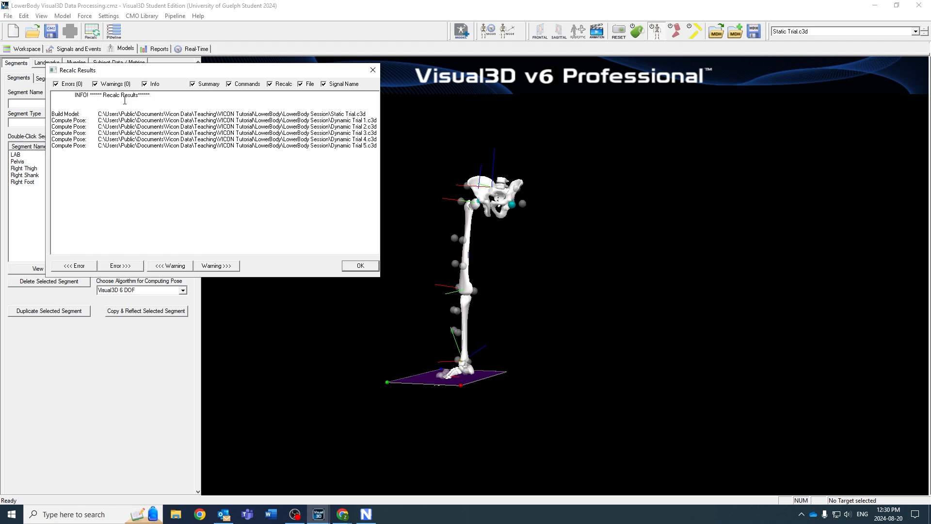
{"action": "left_click", "coordinate": [351, 264]}
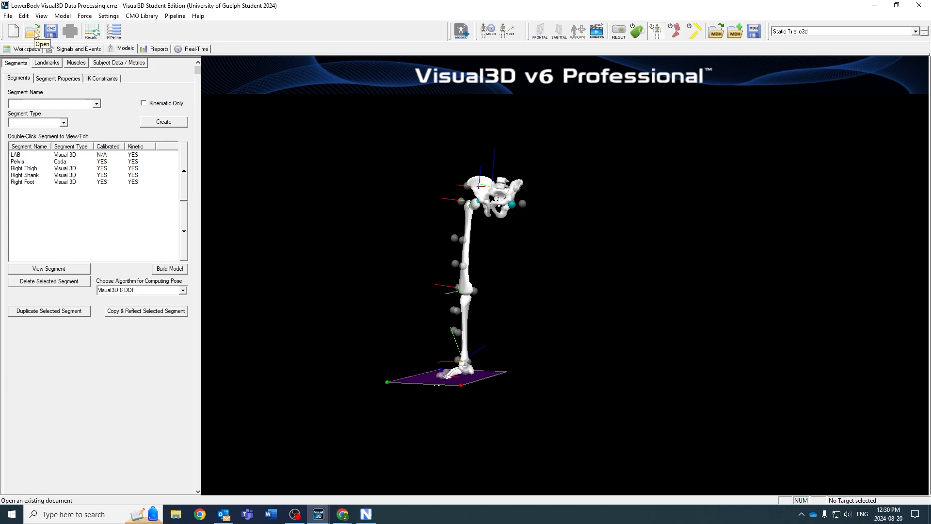
{"action": "left_click", "coordinate": [62, 16]}
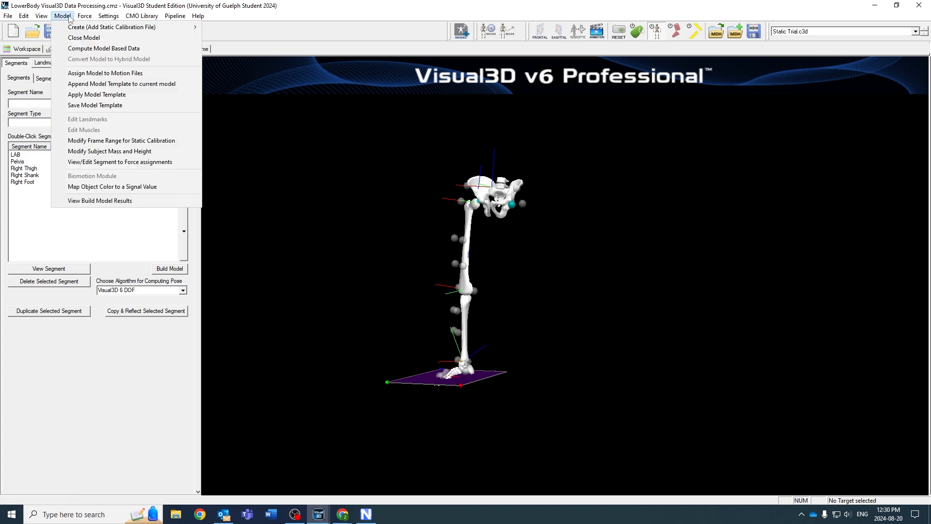
{"action": "mouse_move", "coordinate": [79, 26]}
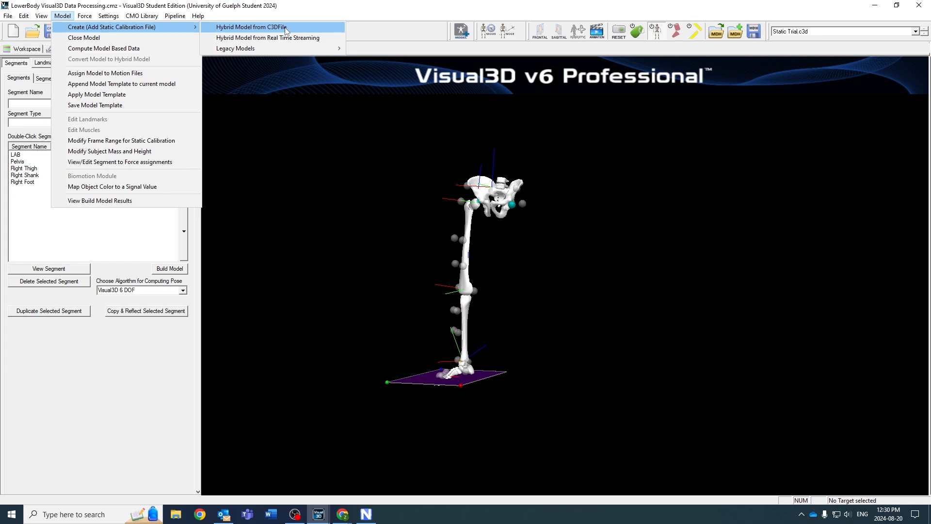
{"action": "left_click", "coordinate": [646, 266]}
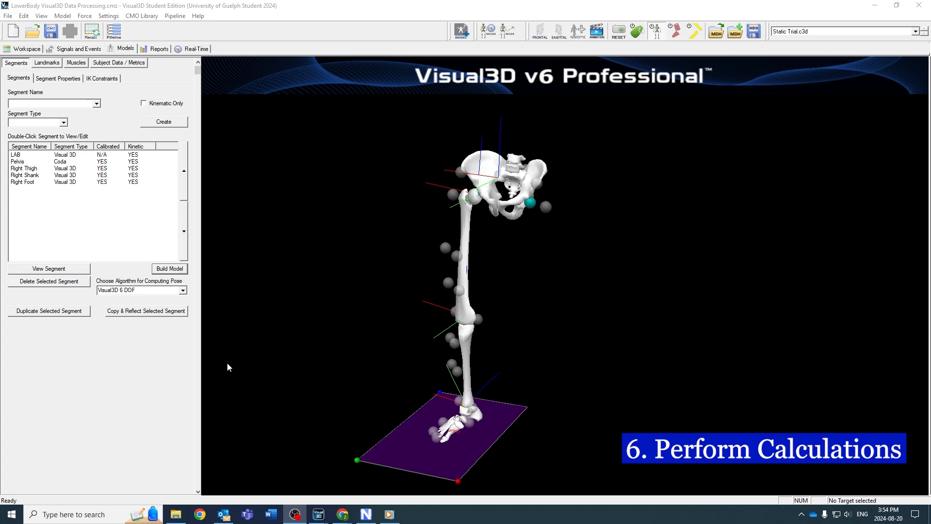
Step: Play and scrub through Dynamic Trial 2 with the signals and events to examine the leg model's motion
{"action": "left_click", "coordinate": [86, 49]}
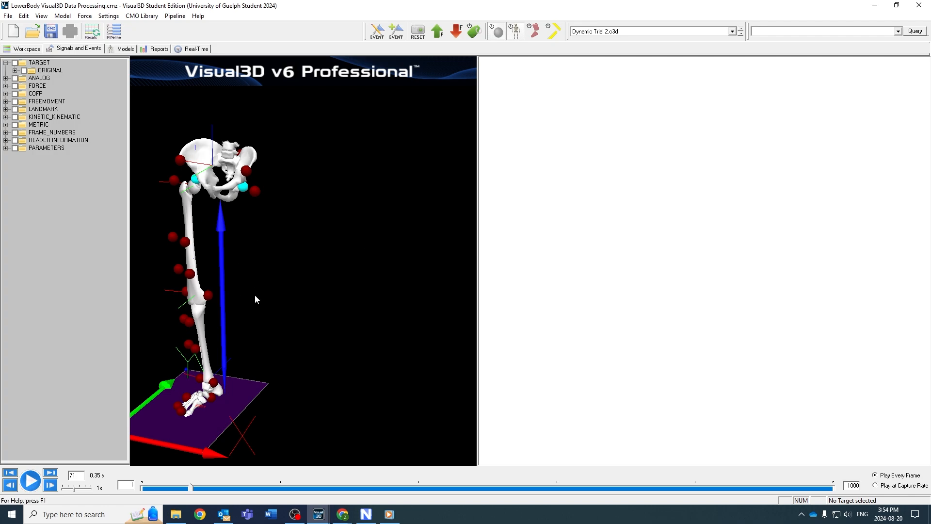
{"action": "left_click_drag", "start_coordinate": [255, 299], "coordinate": [274, 285]}
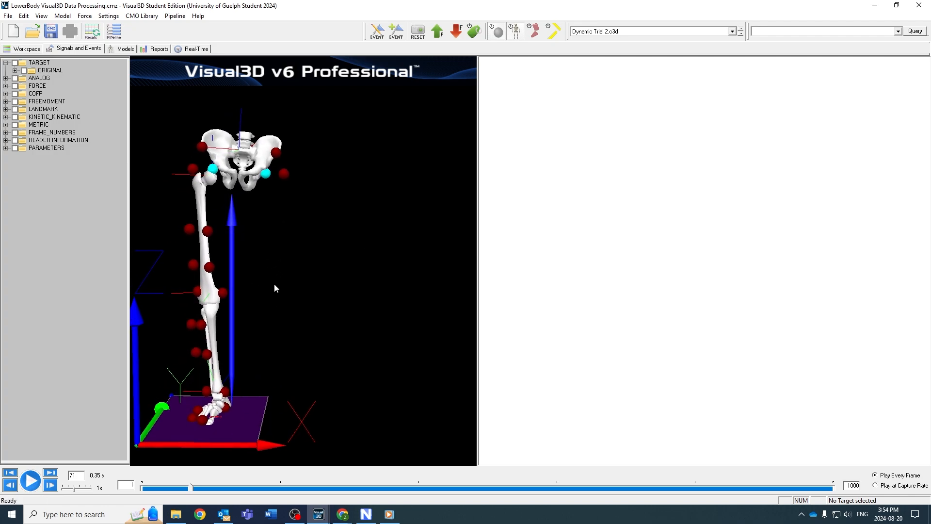
{"action": "left_click", "coordinate": [31, 482]}
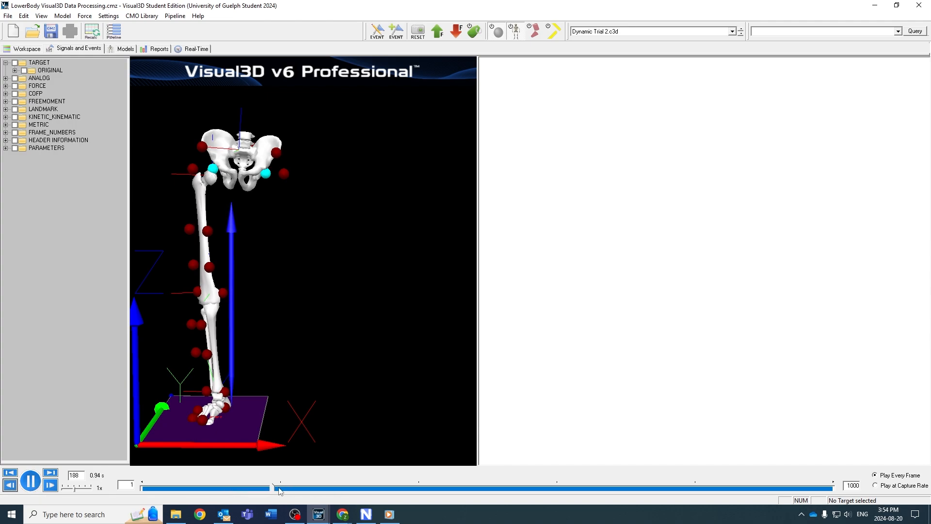
{"action": "left_click_drag", "start_coordinate": [280, 491], "coordinate": [708, 481]}
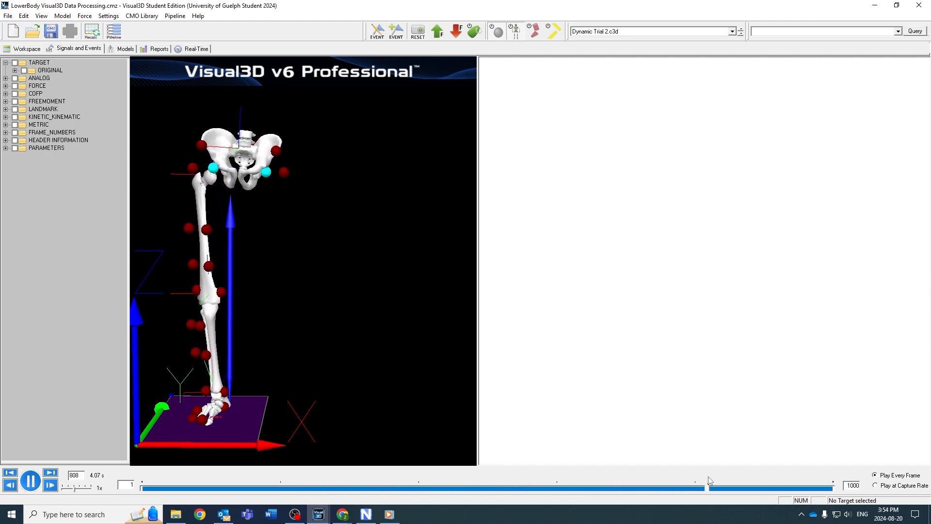
Step: Switch to Dynamic Trial 4, examine the leg model's motion through its frames, and stop the playback
{"action": "left_click", "coordinate": [733, 32]}
{"action": "left_click", "coordinate": [655, 60]}
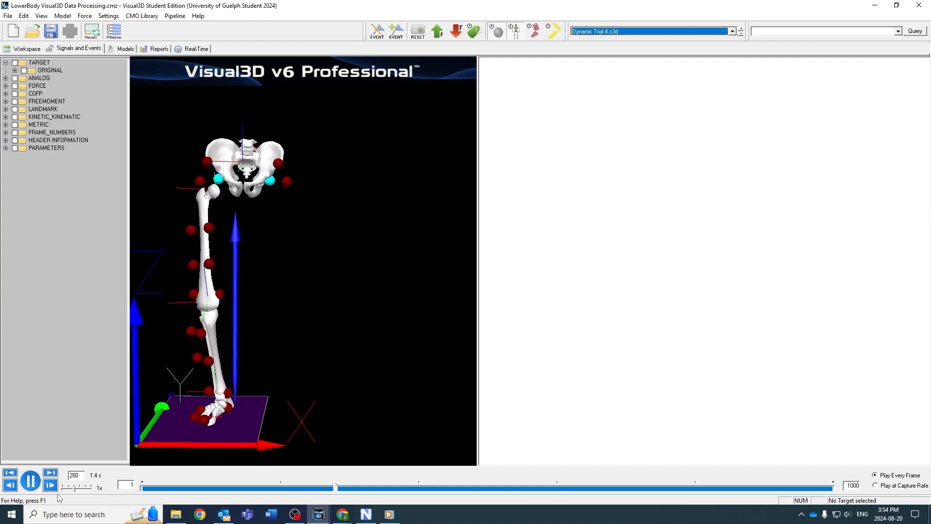
{"action": "mouse_move", "coordinate": [353, 486]}
{"action": "left_mouse_down"}
{"action": "mouse_move", "coordinate": [644, 495]}
{"action": "mouse_move", "coordinate": [201, 498]}
{"action": "left_mouse_up"}
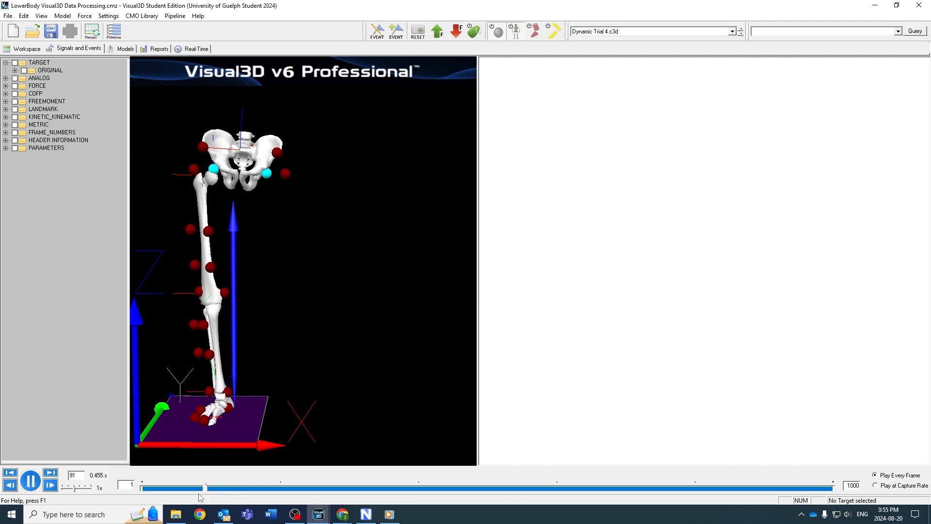
{"action": "left_click", "coordinate": [30, 480]}
Step: Make ALL_FILES the active file selection so that calculations cover every dynamic trial
{"action": "left_click", "coordinate": [733, 32]}
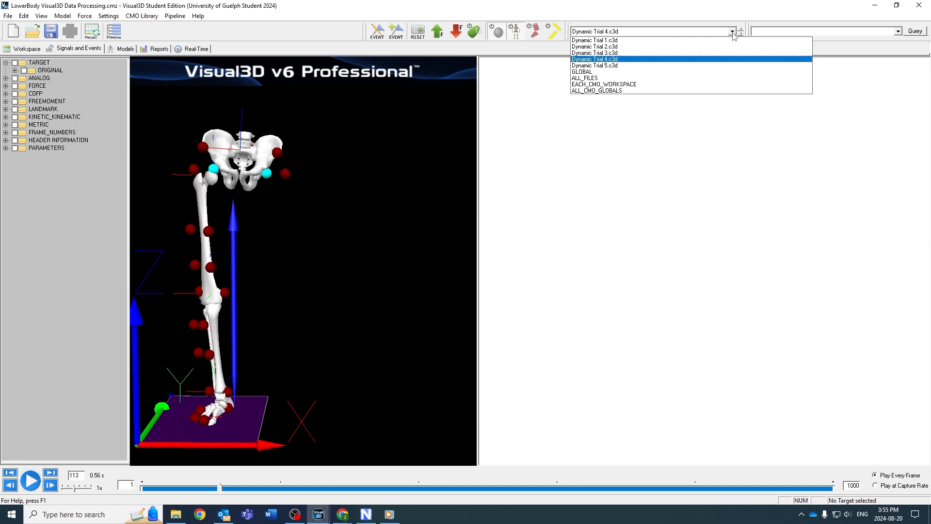
{"action": "left_click", "coordinate": [585, 78]}
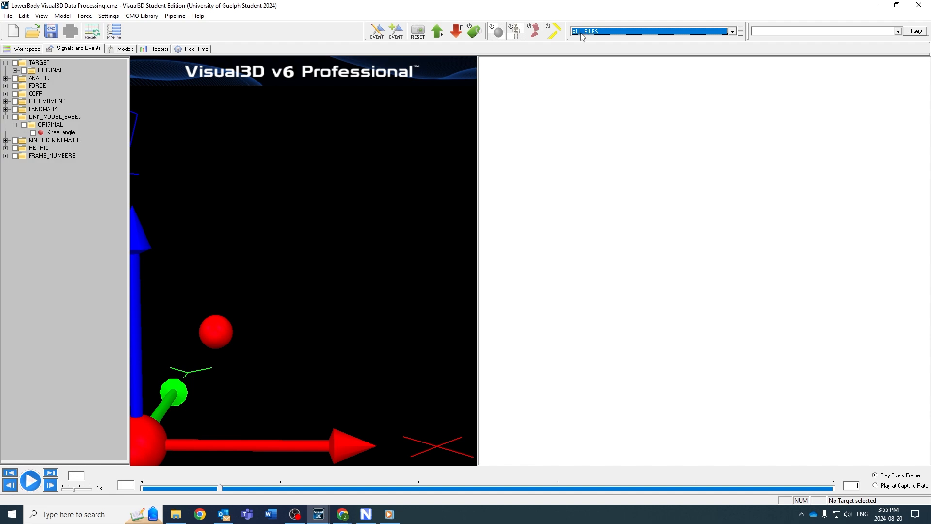
{"action": "scroll", "coordinate": [319, 190], "scroll_direction": "down", "scroll_amount": 1}
{"action": "scroll", "coordinate": [317, 204], "scroll_direction": "down", "scroll_amount": 3}
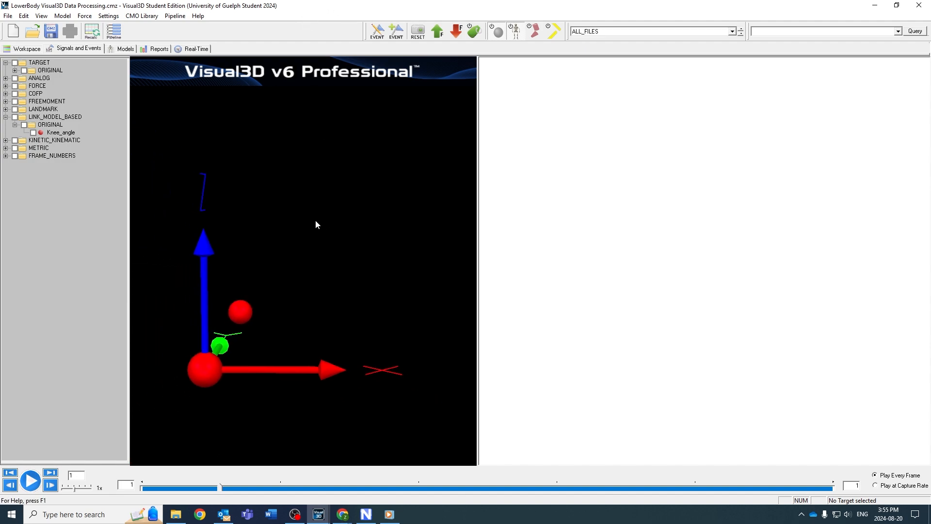
{"action": "left_click_drag", "start_coordinate": [323, 247], "coordinate": [313, 273]}
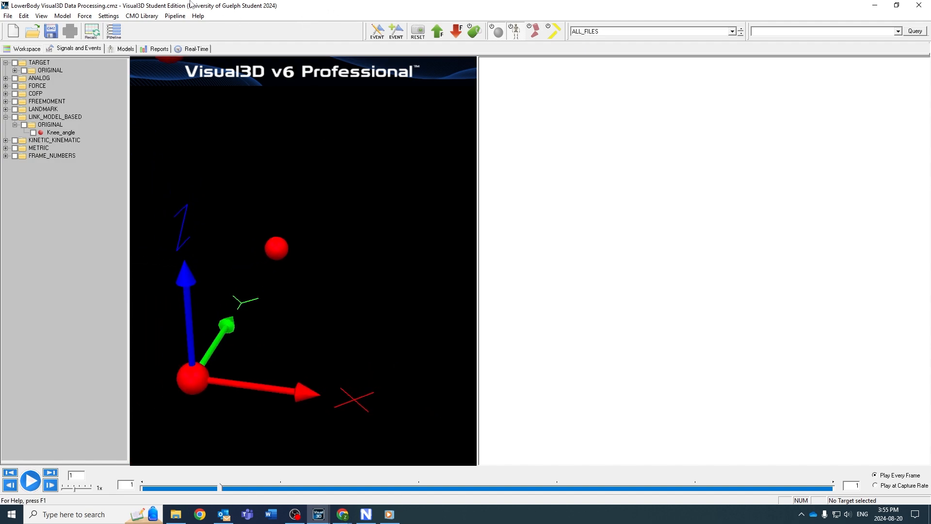
Step: Start a Compute Model Based Data item named Knee_angles in the ORIGINAL folder
{"action": "left_click", "coordinate": [63, 16]}
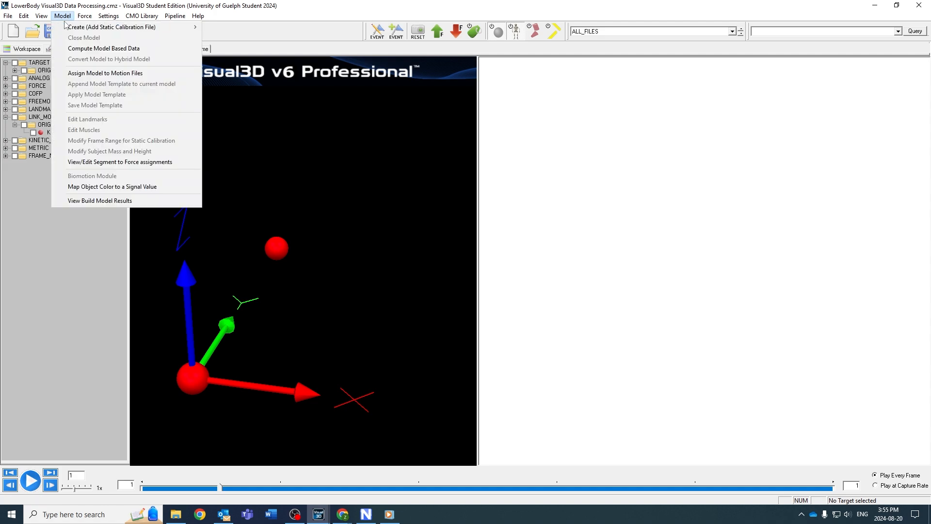
{"action": "left_click", "coordinate": [87, 49]}
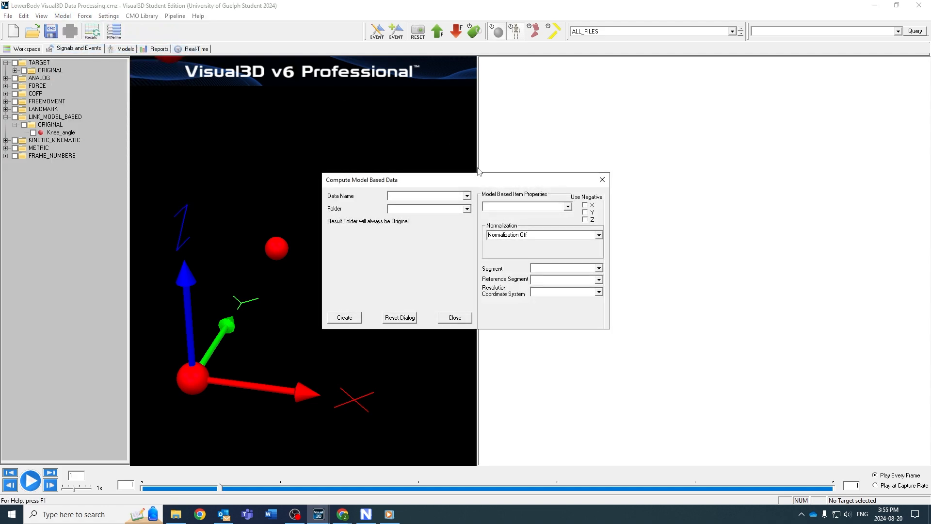
{"action": "type", "text": "Knee_angles"}
{"action": "left_click", "coordinate": [467, 209]}
{"action": "left_click", "coordinate": [415, 219]}
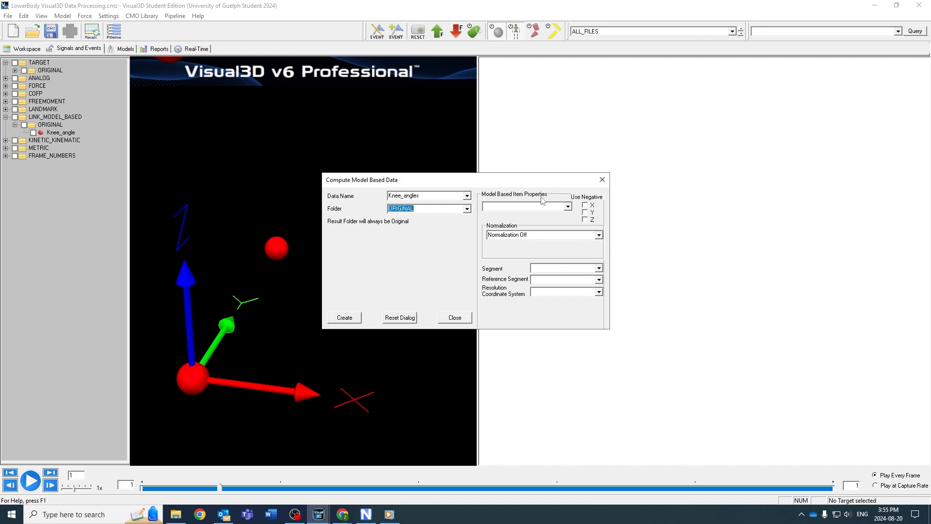
Step: Define the Knee_angles item as JOINT_ANGLE with Right Thigh as segment and Right Shank as reference segment
{"action": "left_click", "coordinate": [568, 207]}
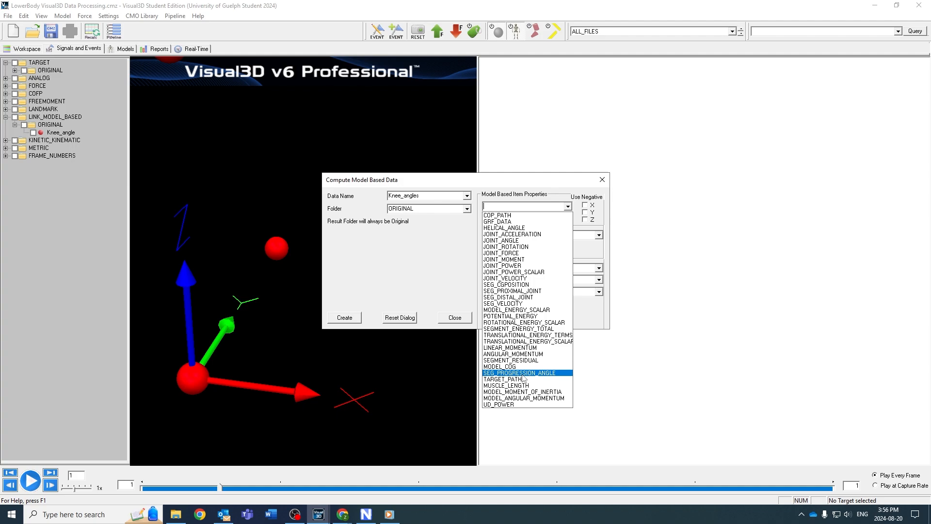
{"action": "left_click", "coordinate": [502, 241]}
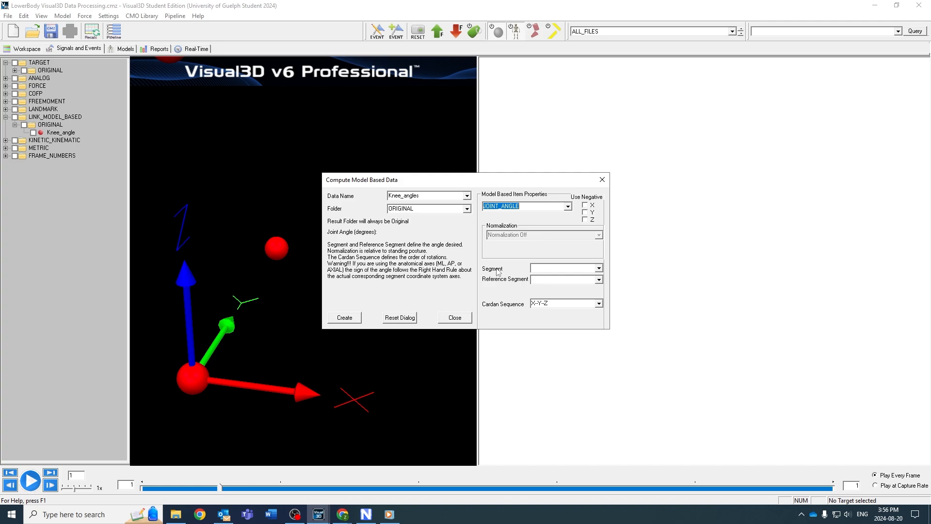
{"action": "left_click", "coordinate": [599, 268]}
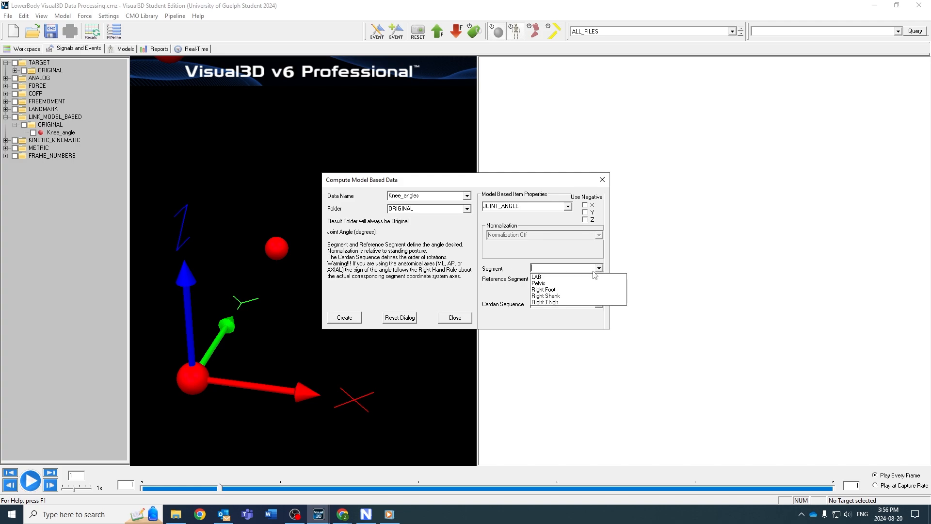
{"action": "left_click", "coordinate": [564, 302]}
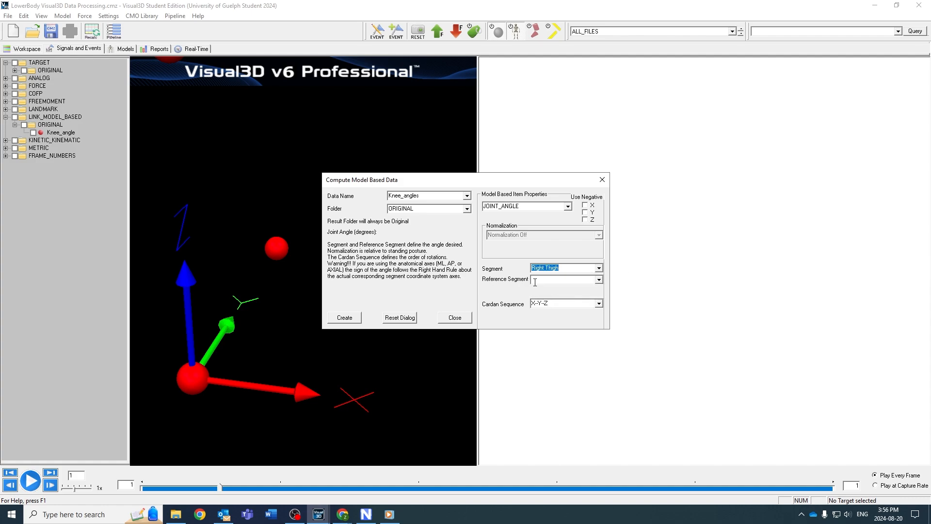
{"action": "left_click", "coordinate": [599, 280]}
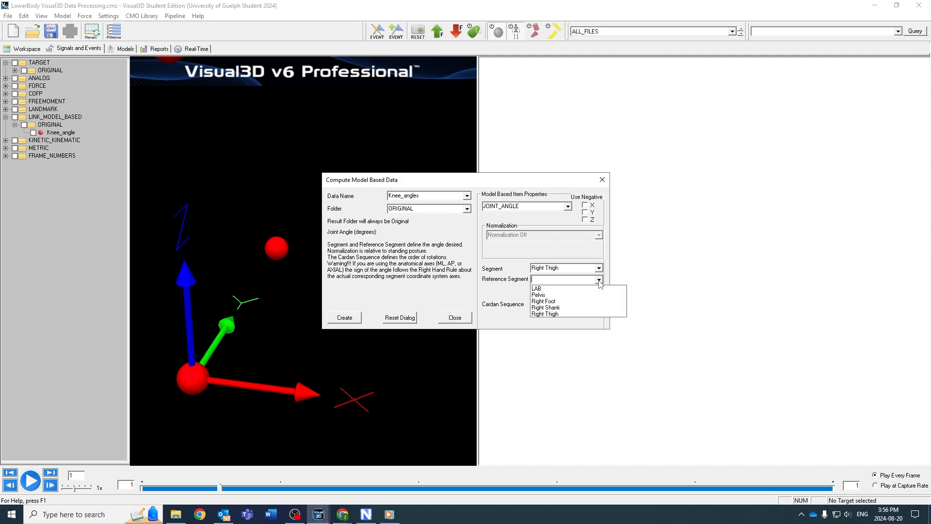
{"action": "left_click", "coordinate": [546, 308]}
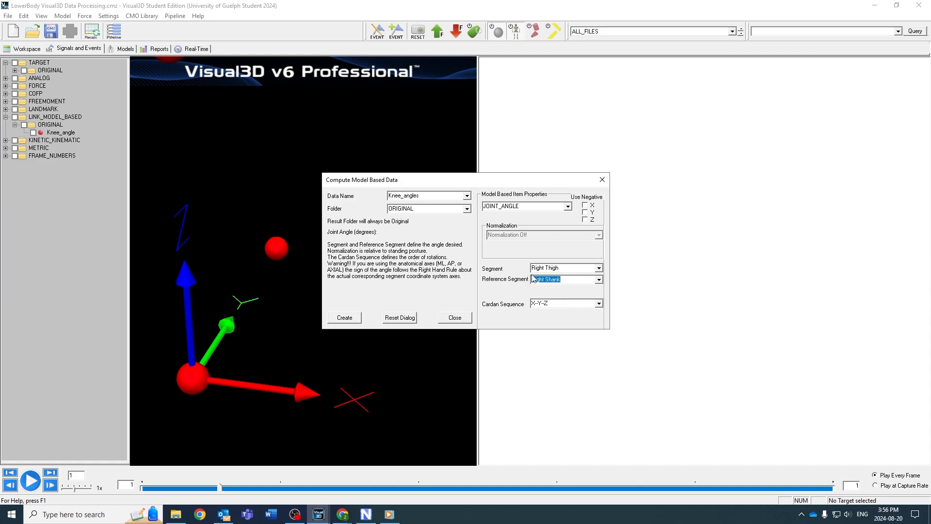
{"action": "left_click", "coordinate": [561, 266]}
Step: Create the Knee_angles signal, check the listed trial files in the results, and close the computation dialog
{"action": "left_click", "coordinate": [344, 318]}
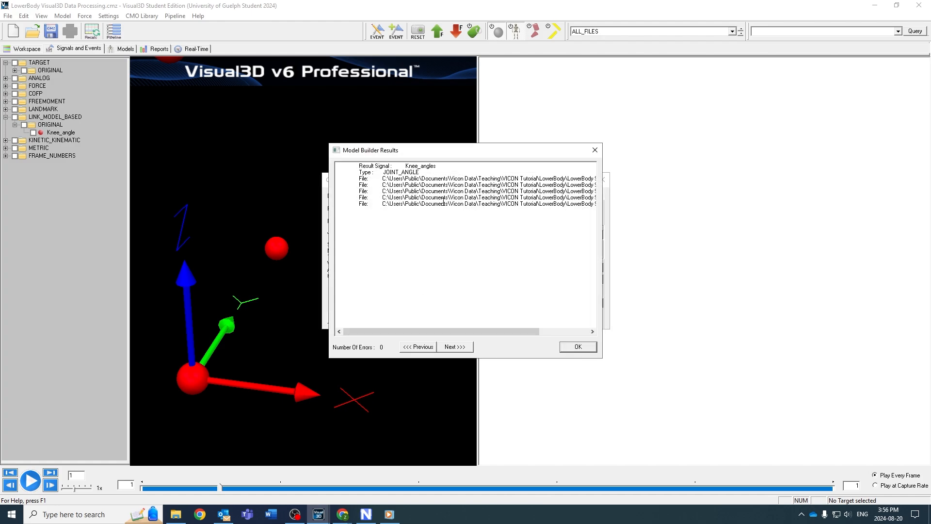
{"action": "left_click_drag", "start_coordinate": [523, 331], "coordinate": [569, 332]}
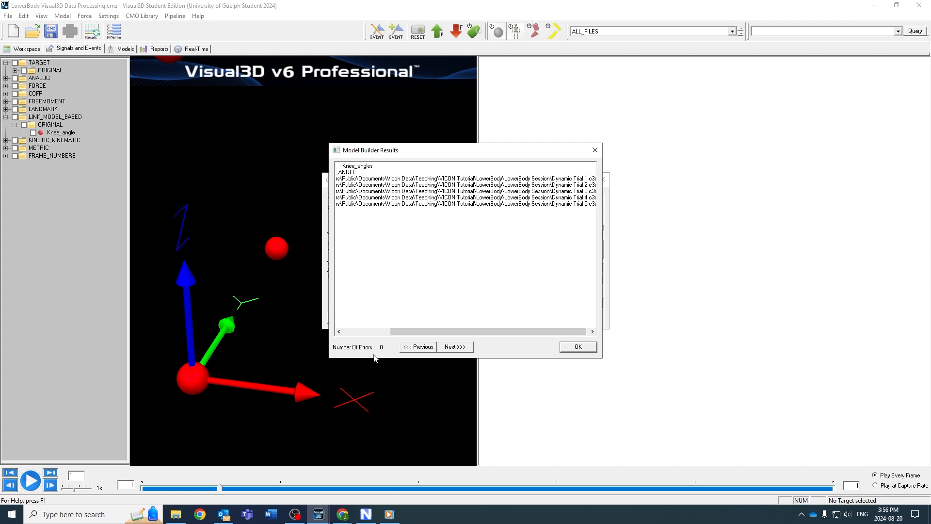
{"action": "left_click", "coordinate": [572, 348]}
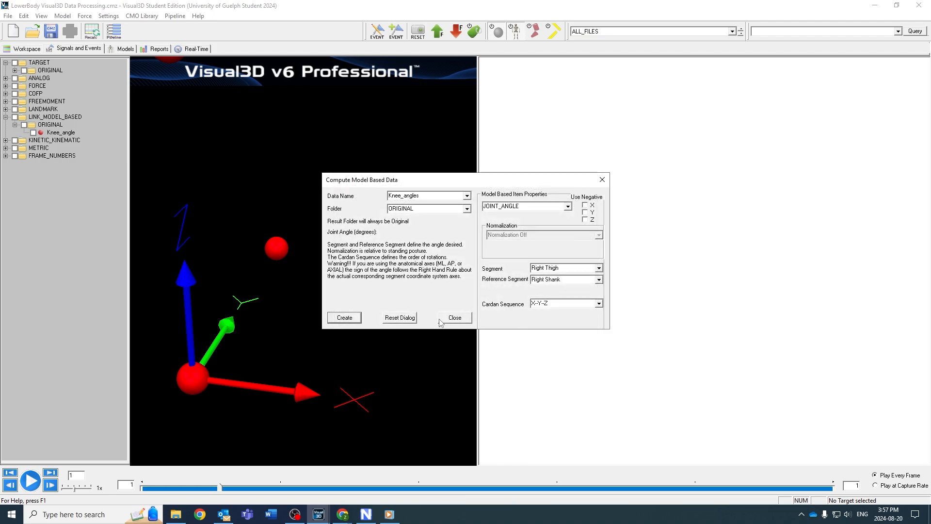
{"action": "left_click", "coordinate": [455, 317]}
Step: Make Dynamic Trial 2 the active file and display the data graph of its Knee_angles signal
{"action": "left_click", "coordinate": [733, 33]}
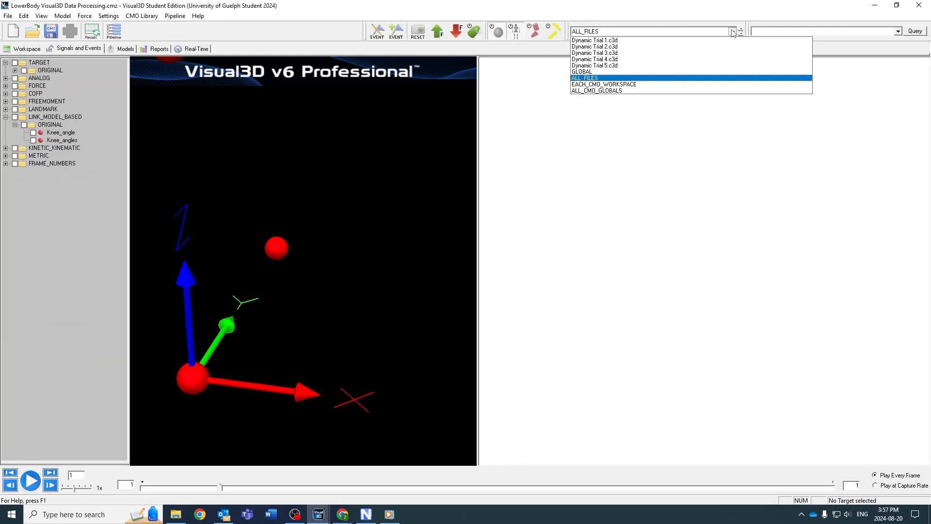
{"action": "left_click", "coordinate": [610, 48]}
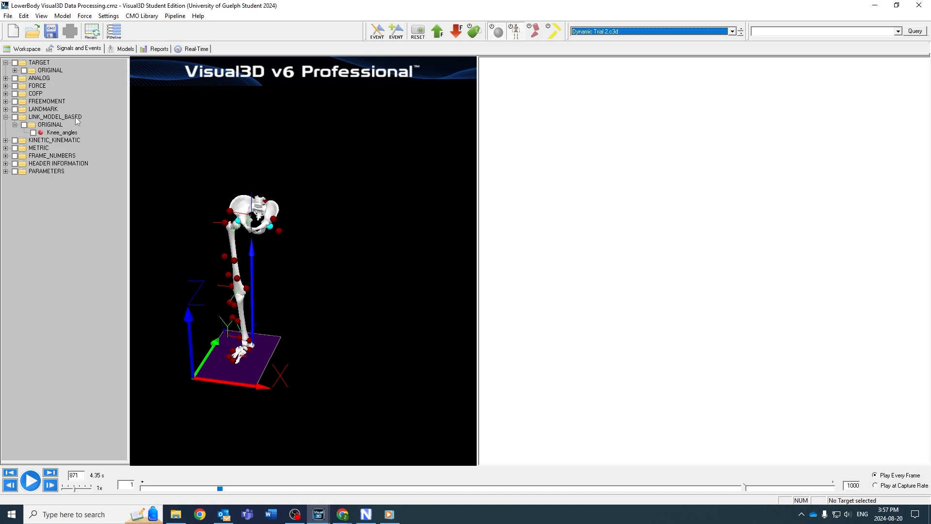
{"action": "double_click", "coordinate": [49, 133]}
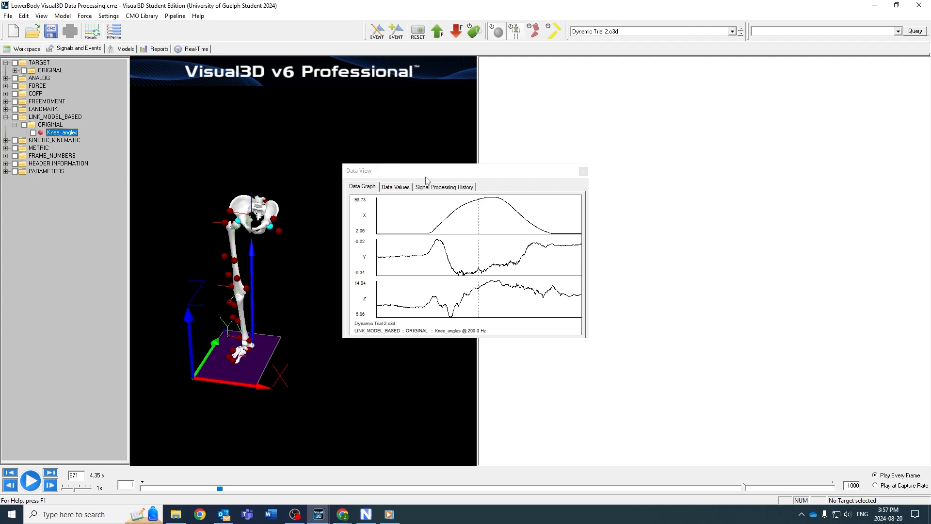
Step: Plot the X component of Knee_angles in a new graph, with the data view moved over the empty graph area
{"action": "left_click_drag", "start_coordinate": [432, 171], "coordinate": [575, 167]}
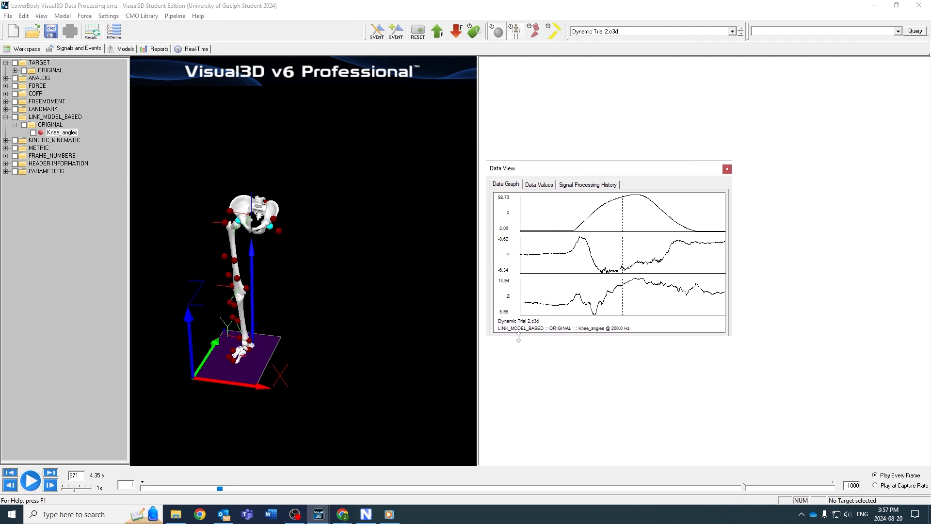
{"action": "right_click", "coordinate": [61, 132]}
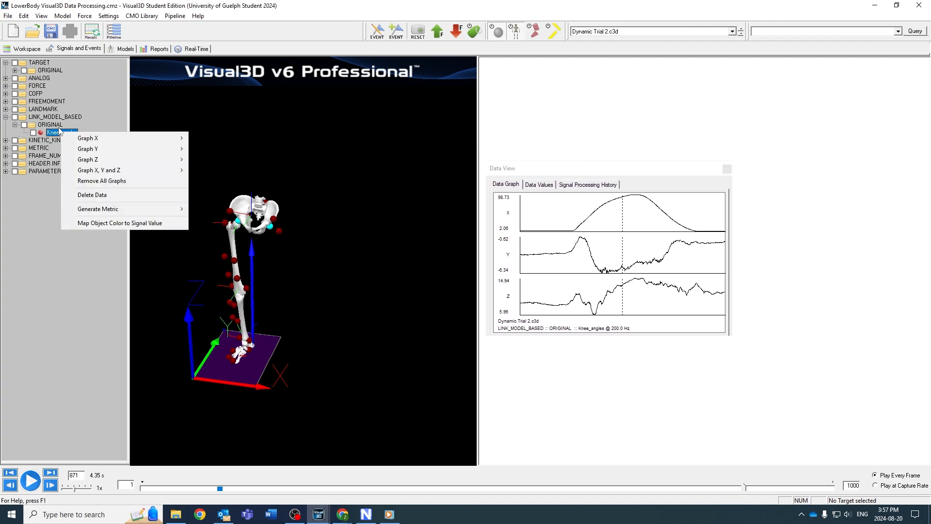
{"action": "mouse_move", "coordinate": [101, 166]}
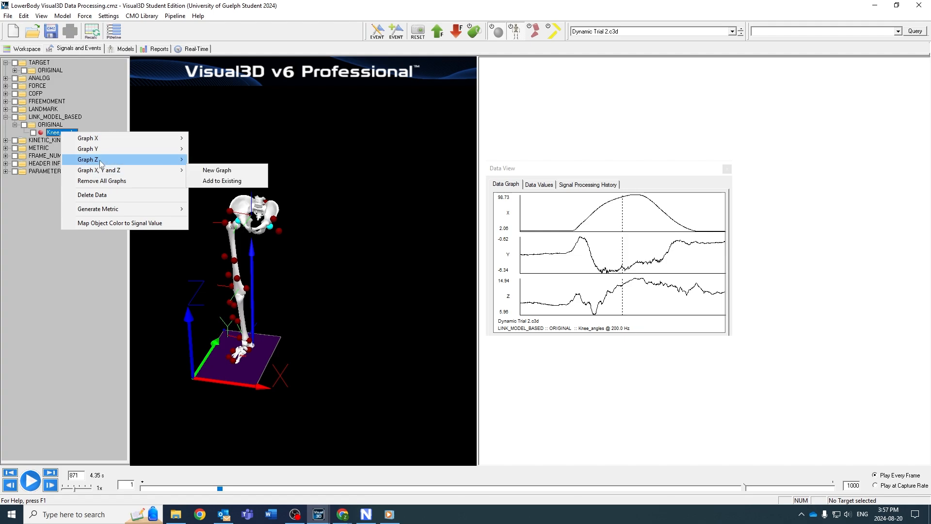
{"action": "mouse_move", "coordinate": [104, 139]}
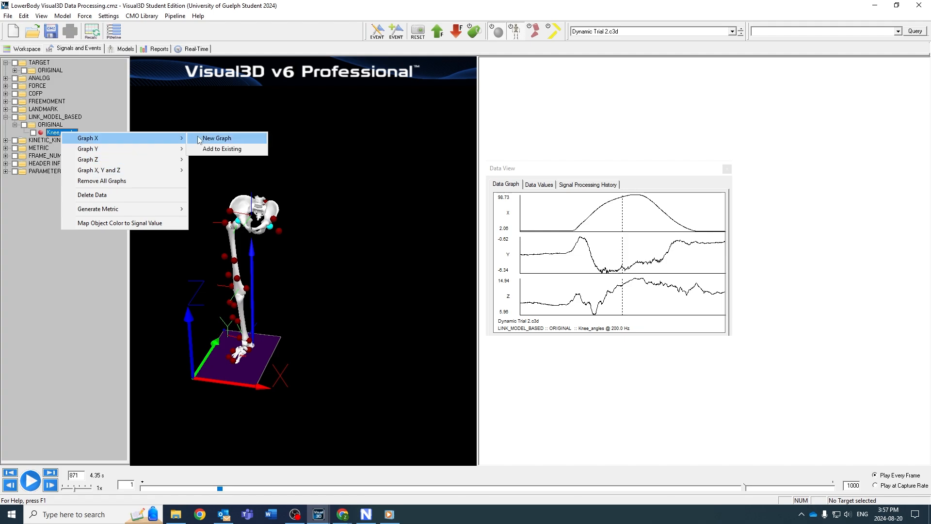
{"action": "left_click", "coordinate": [217, 139]}
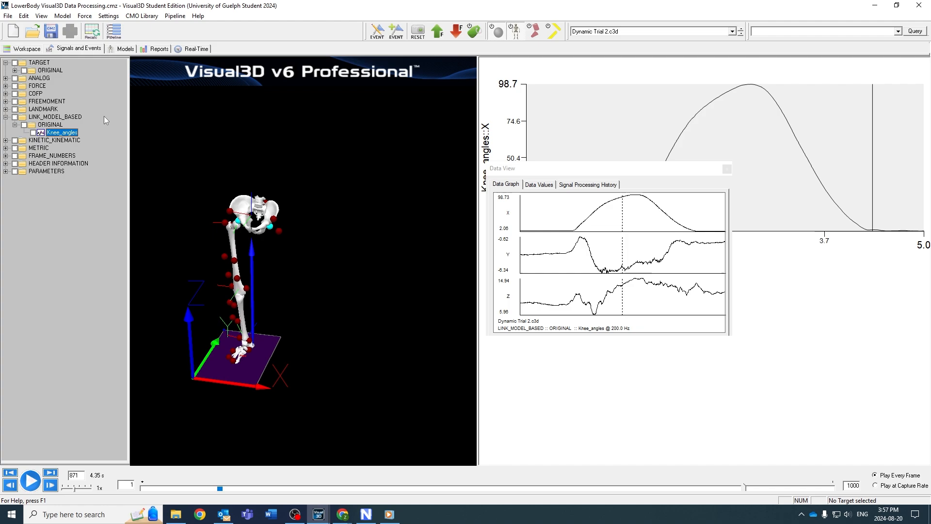
Step: Plot the X, Y and Z components of Knee_angles as new graphs and play the trial's animation without the data view
{"action": "right_click", "coordinate": [50, 132]}
{"action": "mouse_move", "coordinate": [160, 168]}
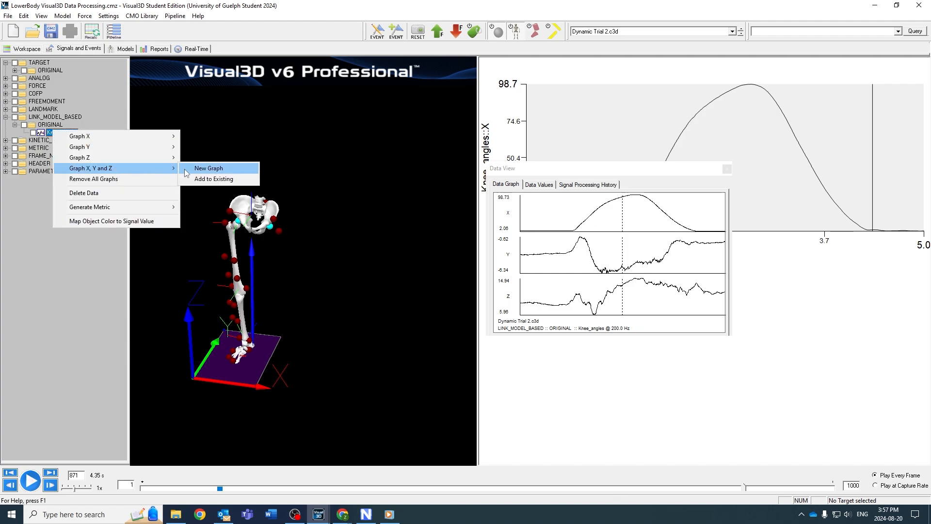
{"action": "left_click", "coordinate": [206, 170]}
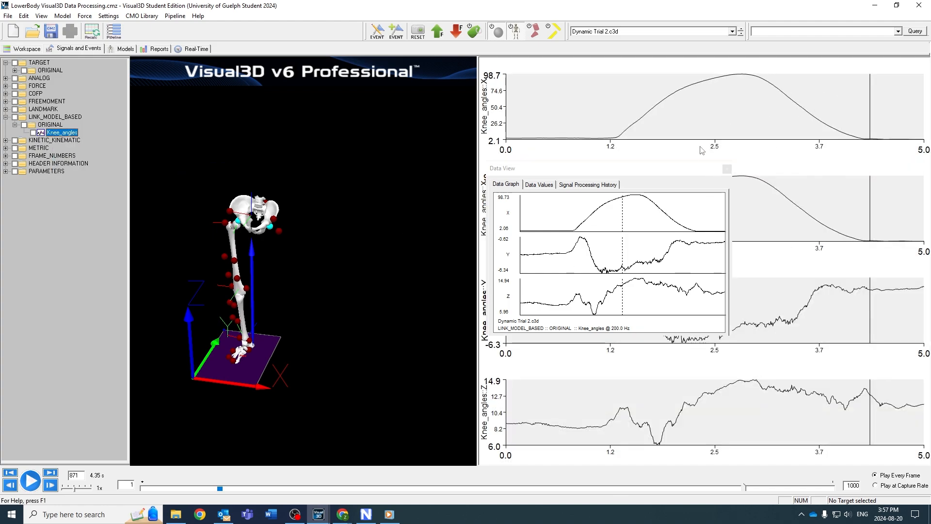
{"action": "left_click", "coordinate": [727, 169]}
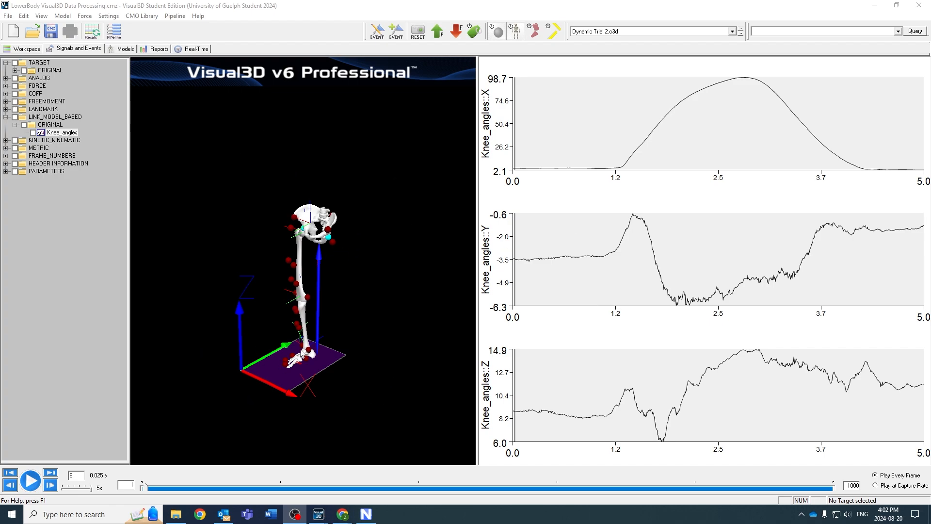
{"action": "left_click", "coordinate": [37, 483]}
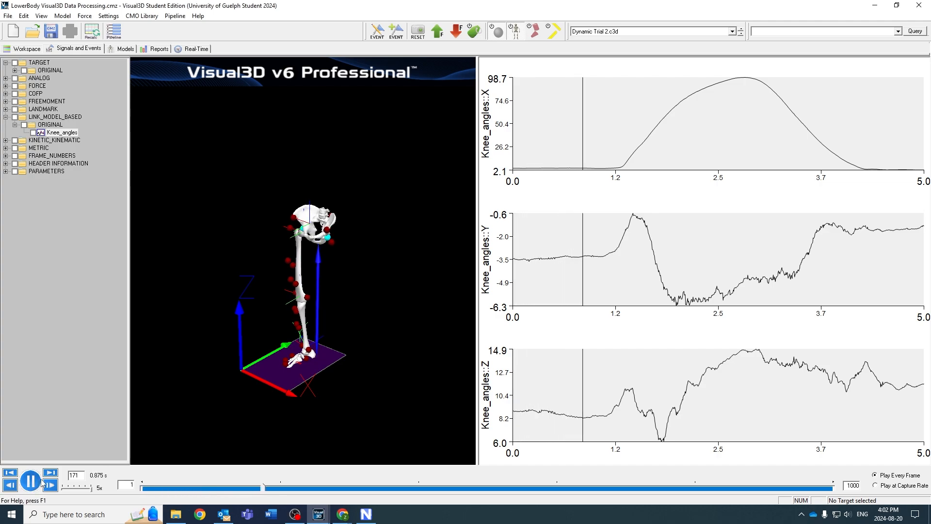
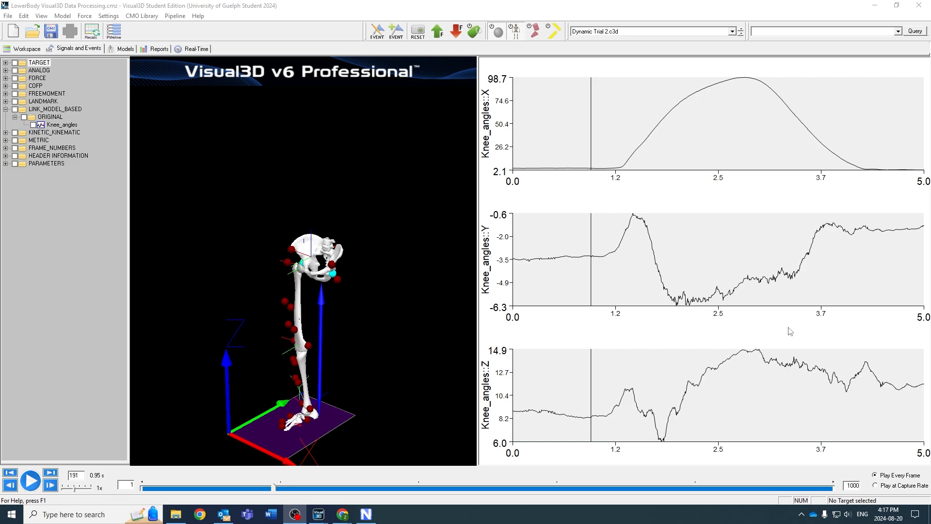
Step: Add the Lowpass_Filter command from the Signal Filter group to the main pipeline in the Pipeline Workshop
{"action": "left_click", "coordinate": [114, 33]}
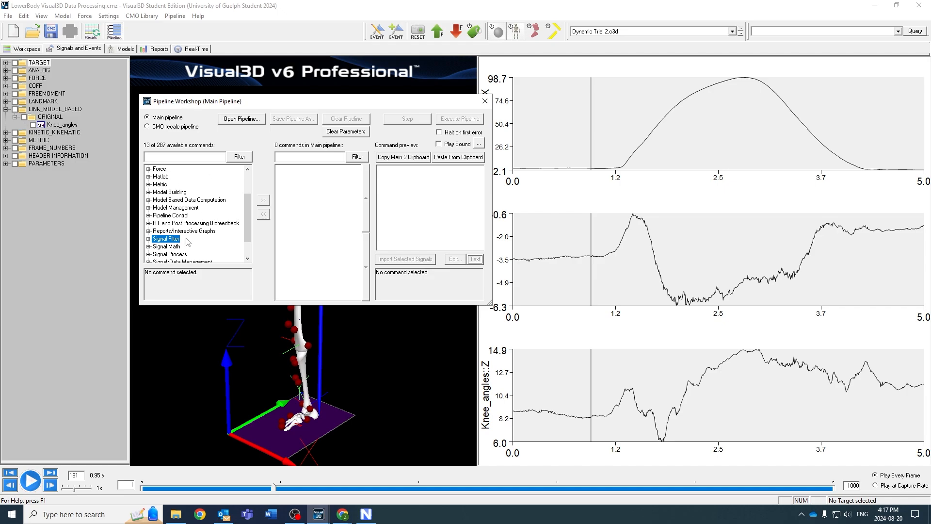
{"action": "scroll", "coordinate": [207, 222], "scroll_direction": "up", "scroll_amount": 2}
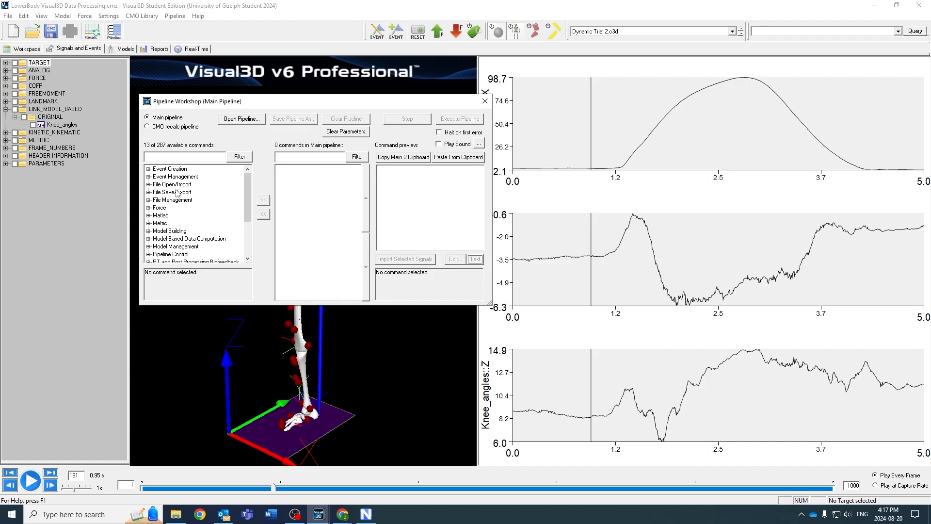
{"action": "scroll", "coordinate": [180, 204], "scroll_direction": "down", "scroll_amount": 3}
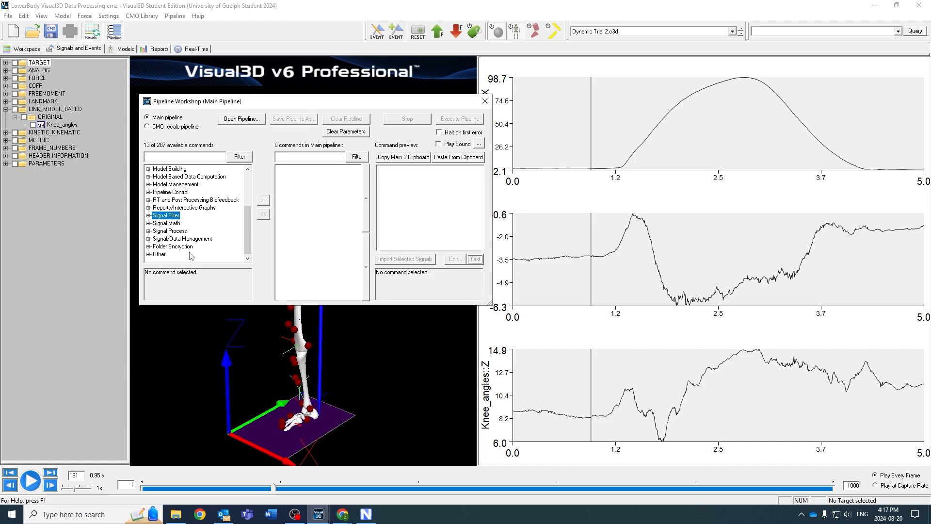
{"action": "scroll", "coordinate": [194, 242], "scroll_direction": "up", "scroll_amount": 1}
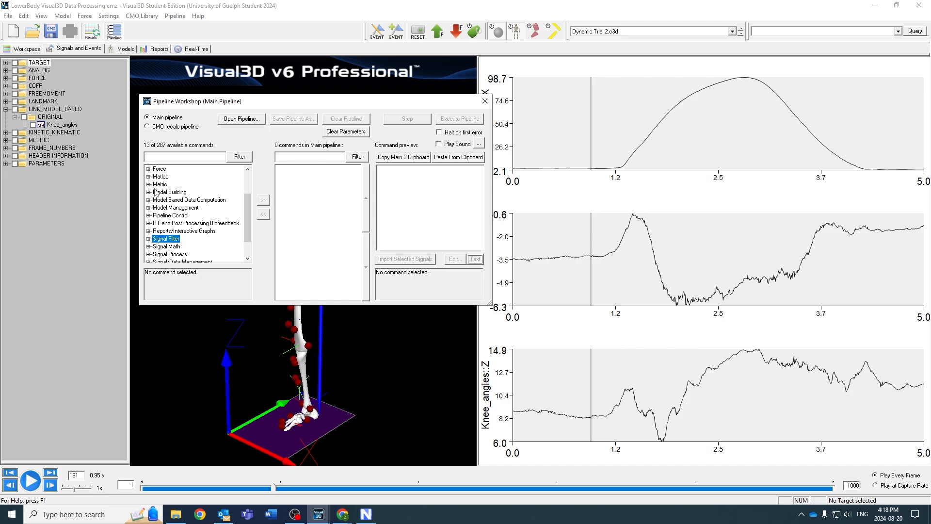
{"action": "left_click", "coordinate": [148, 240]}
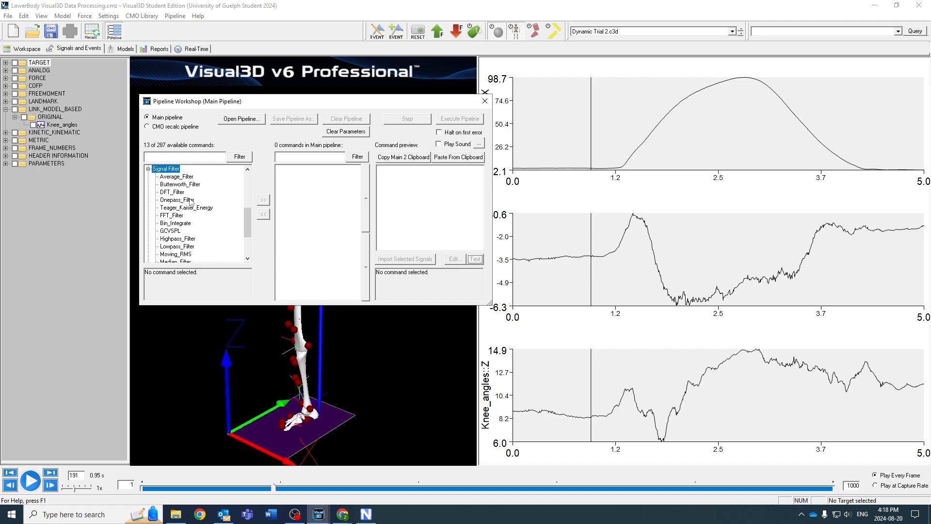
{"action": "scroll", "coordinate": [195, 239], "scroll_direction": "down", "scroll_amount": 1}
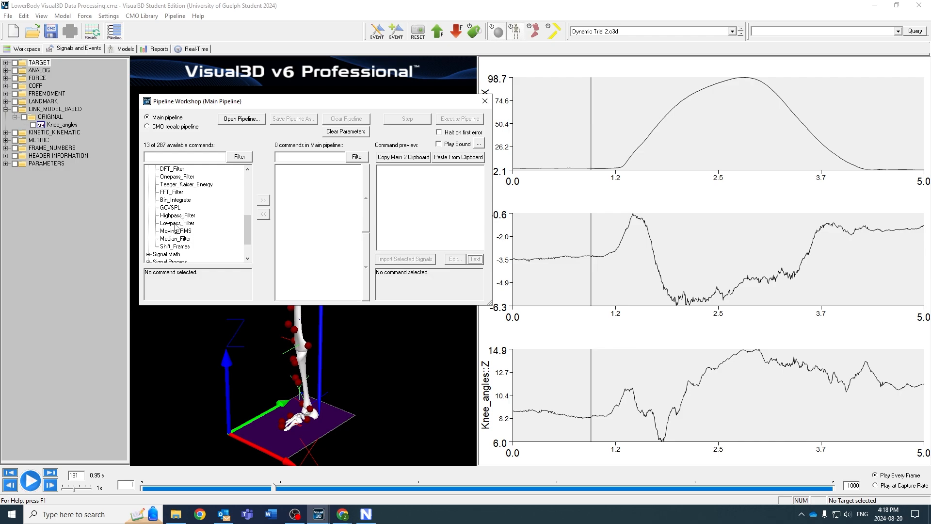
{"action": "double_click", "coordinate": [175, 224]}
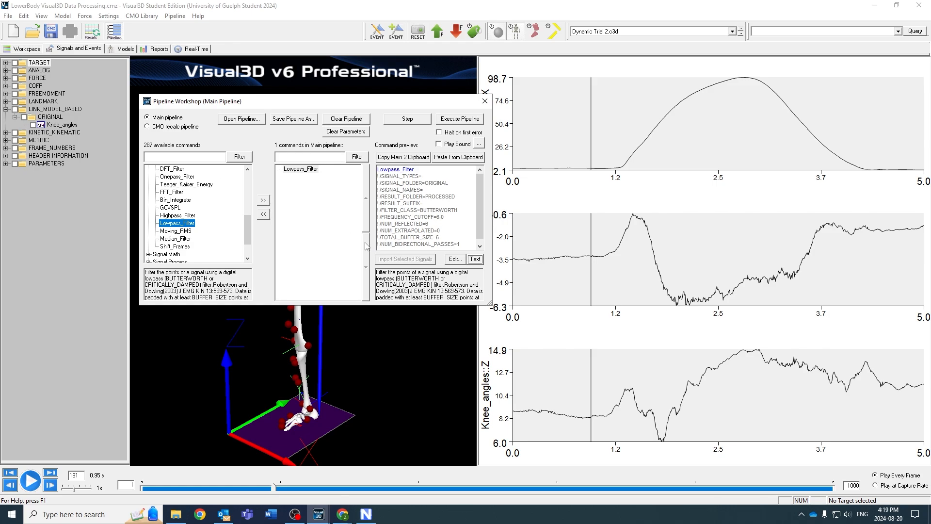
Step: Select the TARGET ORIGINAL signals and import them into the Lowpass_Filter command
{"action": "left_click", "coordinate": [6, 63]}
{"action": "left_click", "coordinate": [24, 71]}
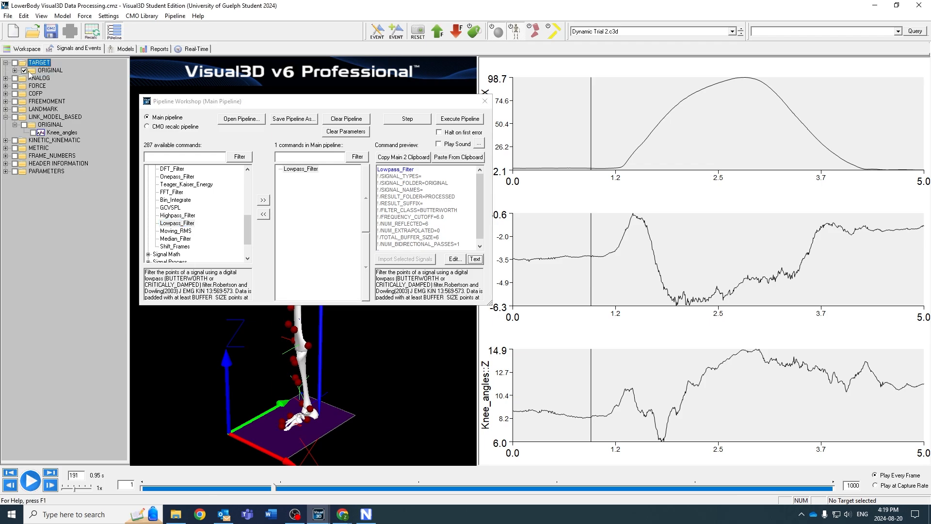
{"action": "double_click", "coordinate": [51, 71]}
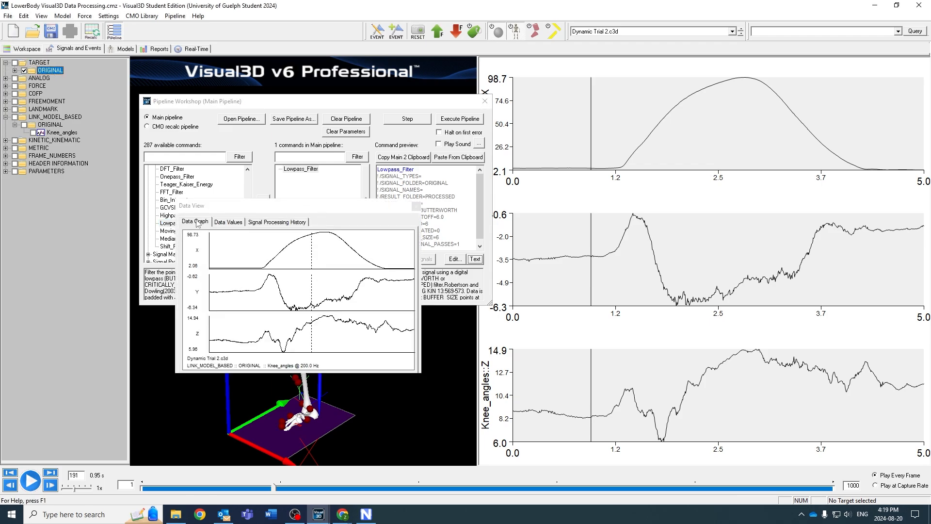
{"action": "left_click", "coordinate": [417, 206]}
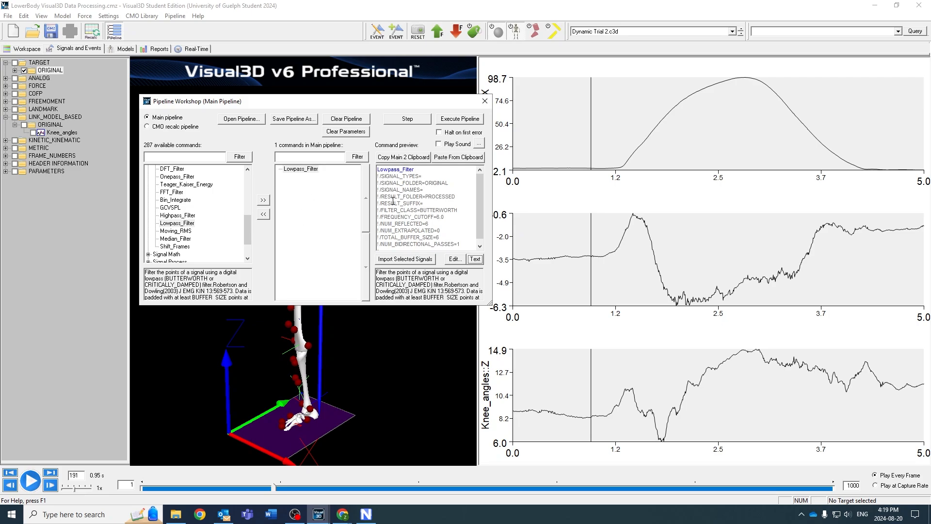
{"action": "left_click", "coordinate": [414, 261]}
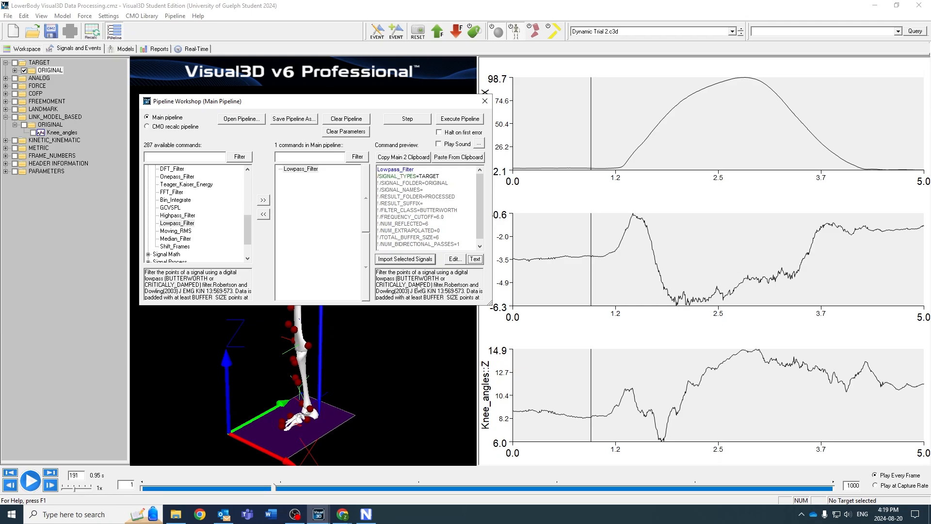
Step: Execute the Lowpass_Filter pipeline on Dynamic Trial 2 and close the processing results and the Pipeline Workshop
{"action": "left_click", "coordinate": [452, 120]}
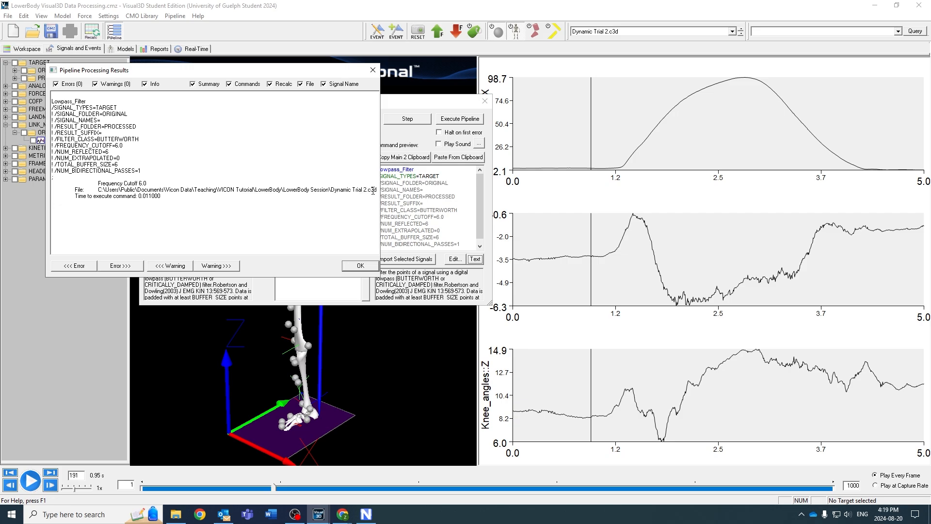
{"action": "left_click", "coordinate": [361, 265]}
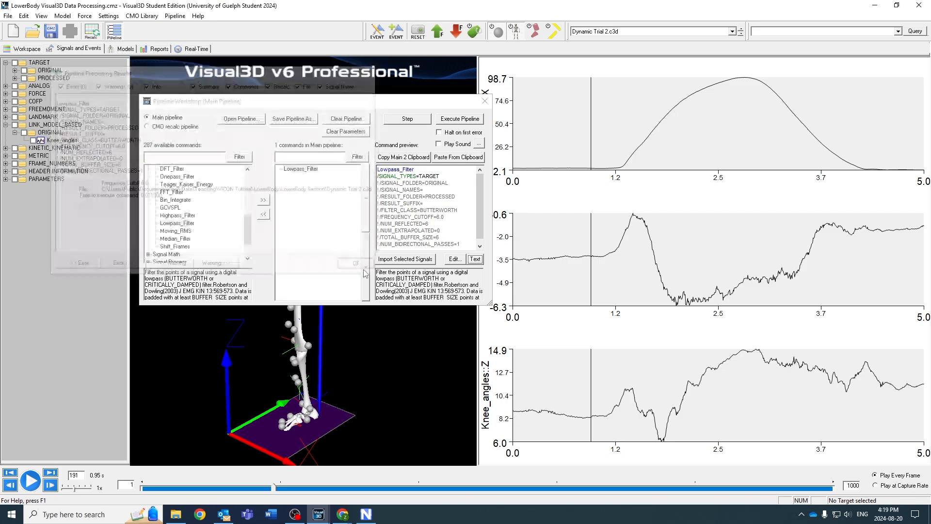
{"action": "left_click", "coordinate": [481, 103]}
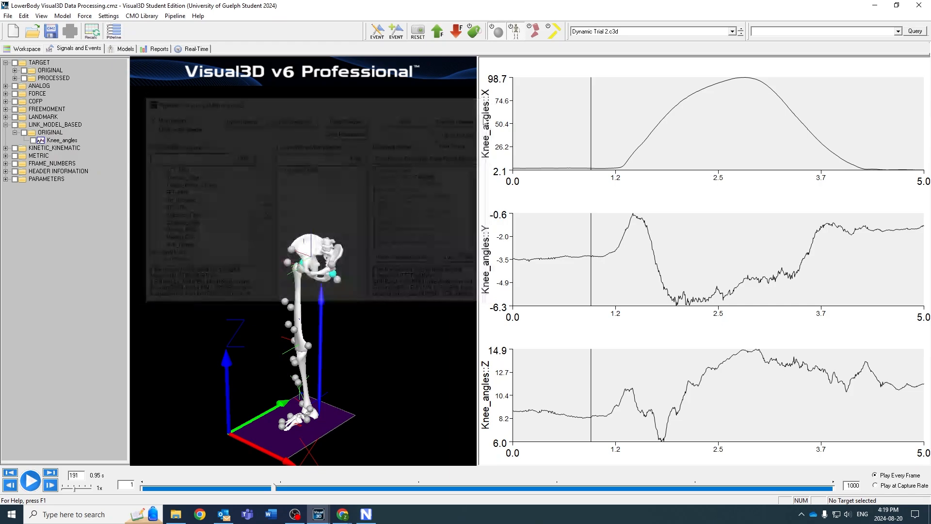
Step: Make ALL_FILES the active selection, recalculate the models and model-based data, and close the recalculation results
{"action": "left_click", "coordinate": [733, 31]}
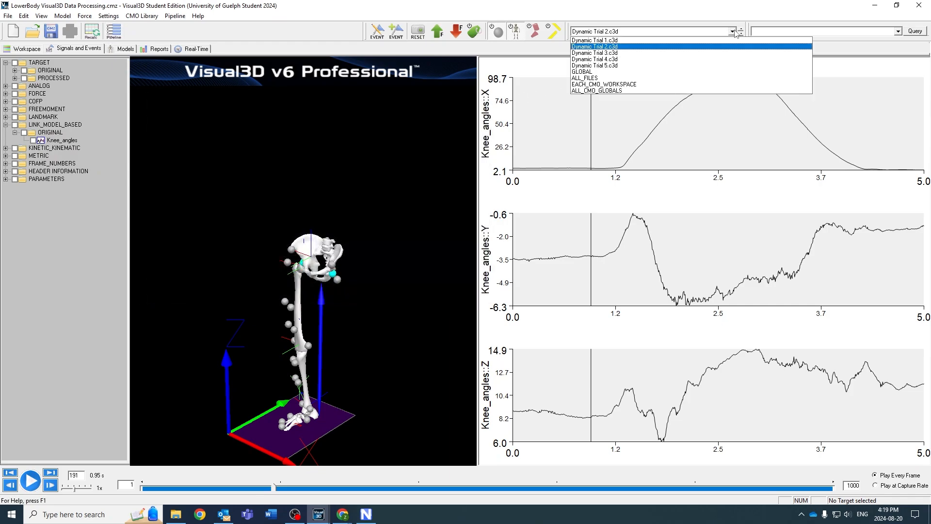
{"action": "left_click", "coordinate": [606, 79]}
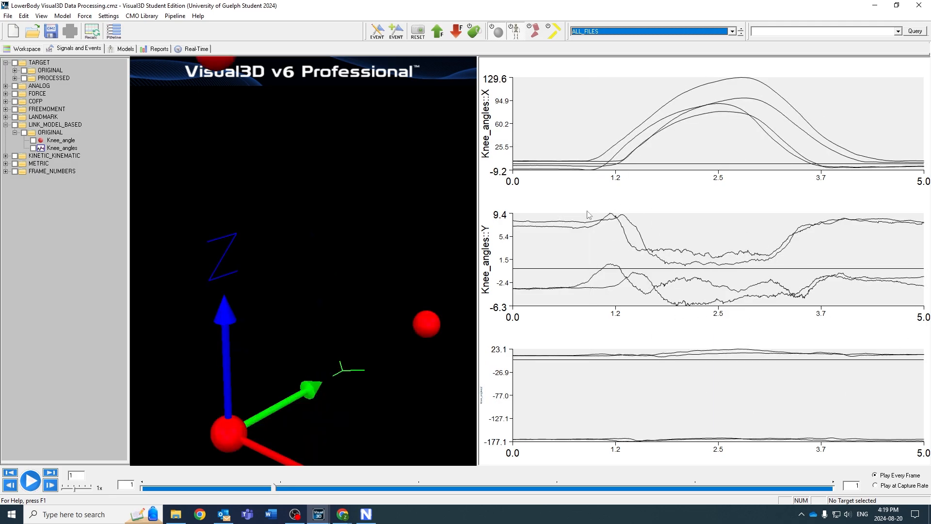
{"action": "left_click", "coordinate": [92, 30]}
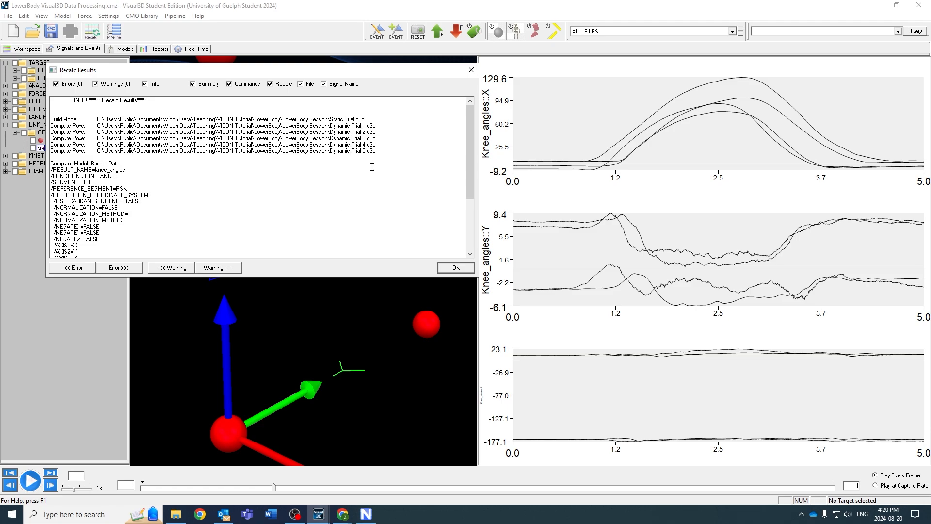
{"action": "left_click", "coordinate": [455, 267]}
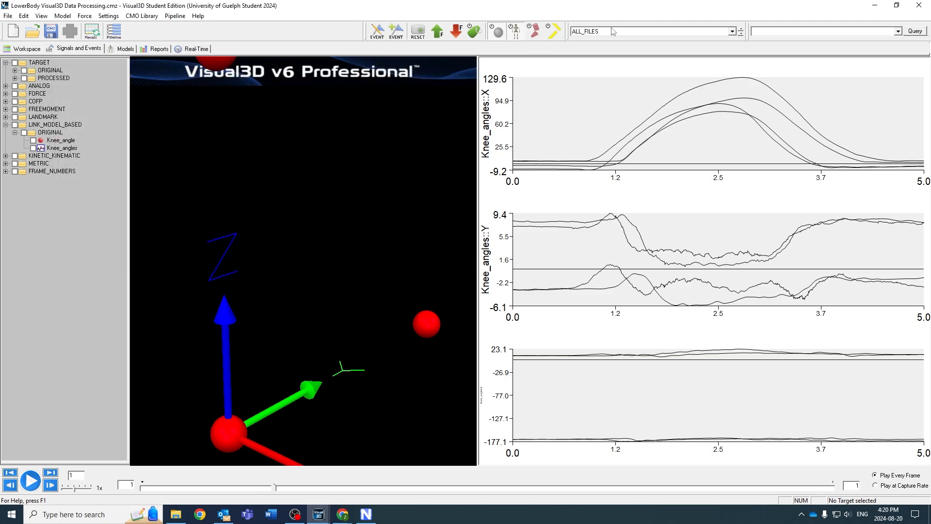
Step: Make Dynamic Trial 2 the active file and play its animation at a higher playback speed
{"action": "left_click", "coordinate": [713, 31]}
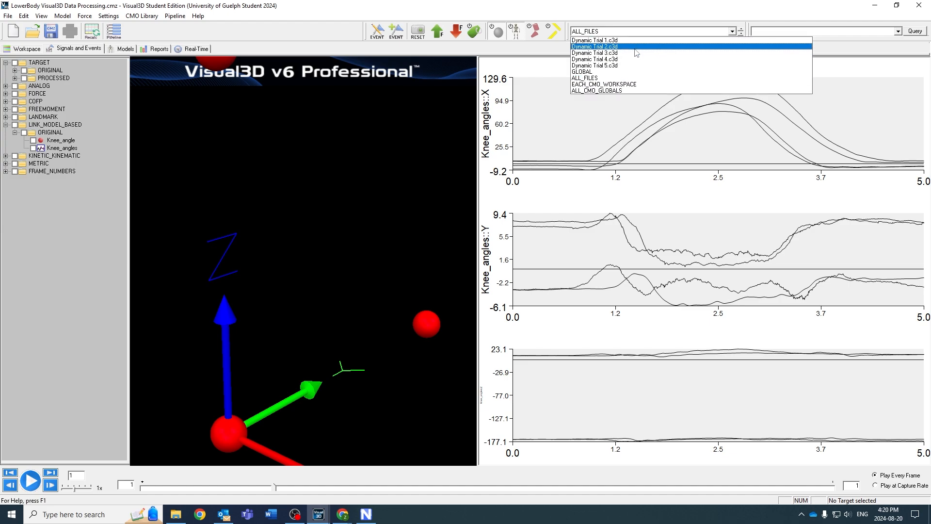
{"action": "left_click", "coordinate": [713, 47]}
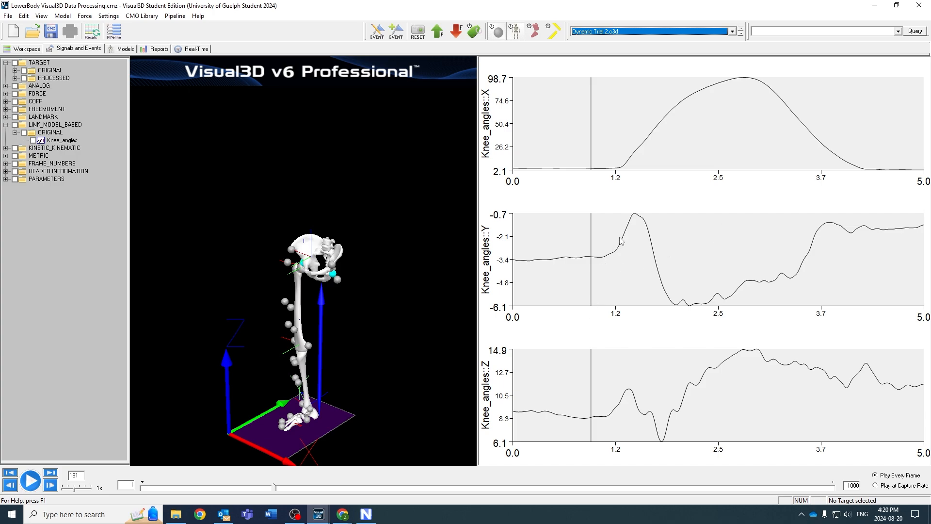
{"action": "left_click", "coordinate": [30, 480]}
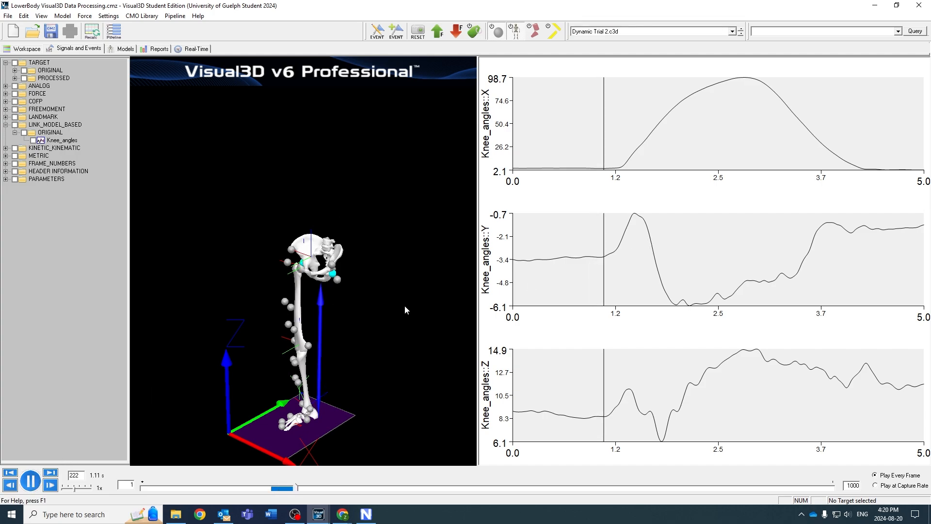
{"action": "left_click_drag", "start_coordinate": [74, 488], "coordinate": [102, 489]}
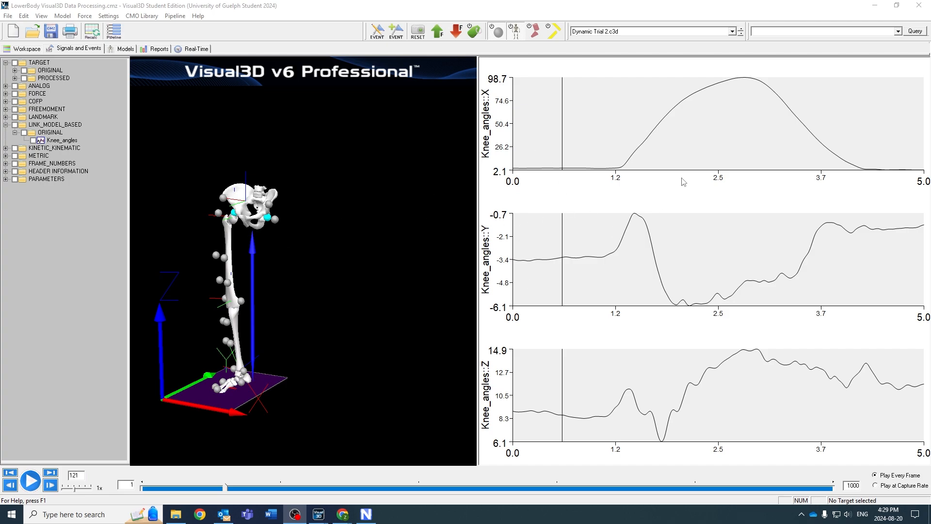
Step: Start a new 2D graph in the report and place it on page 1
{"action": "left_click", "coordinate": [156, 52]}
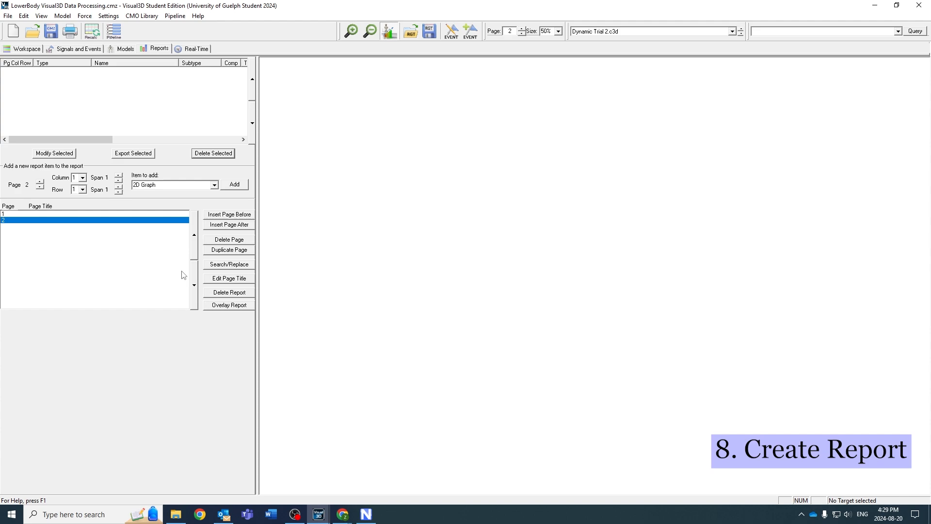
{"action": "left_click", "coordinate": [226, 188]}
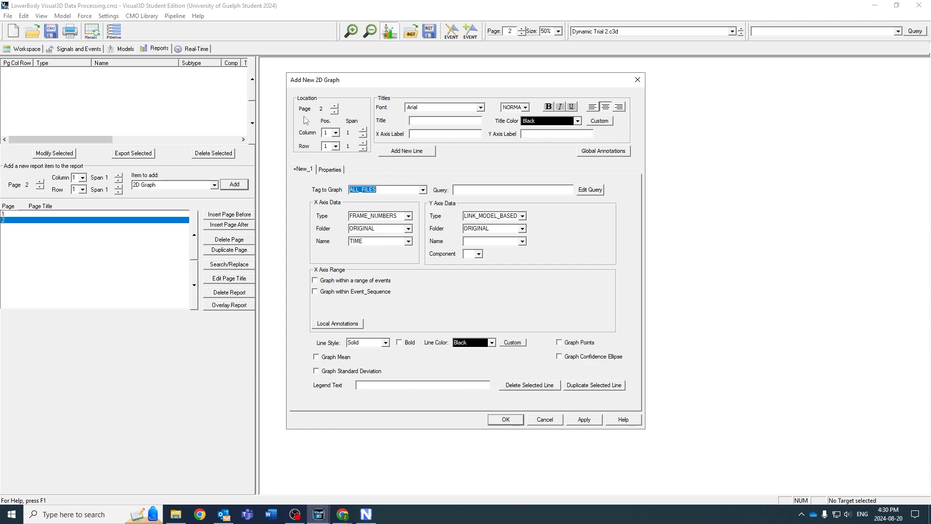
{"action": "left_click", "coordinate": [334, 106]}
{"action": "left_click", "coordinate": [335, 112]}
{"action": "left_click", "coordinate": [334, 111]}
Step: Plot the X component of Knee_angles on the page 1 graph for ALL_FILES and add the graph to the report
{"action": "left_click", "coordinate": [523, 241]}
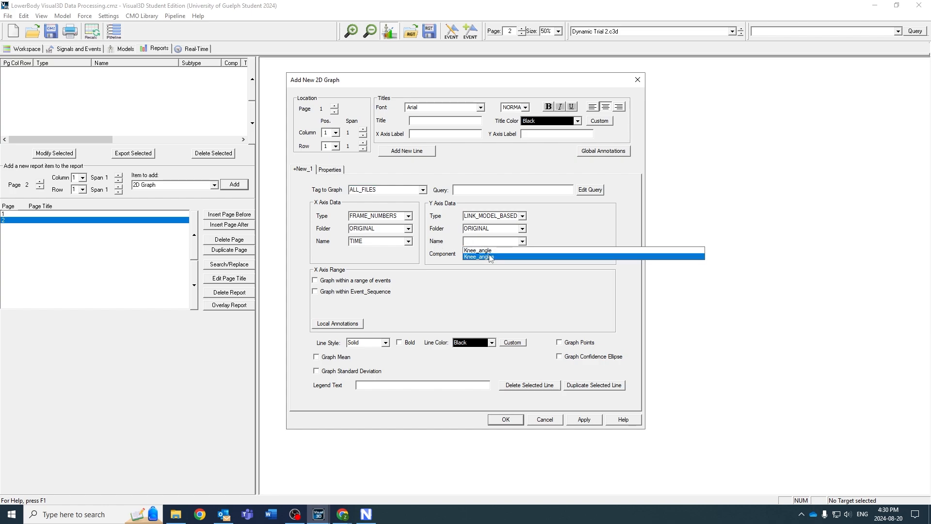
{"action": "left_click", "coordinate": [489, 257]}
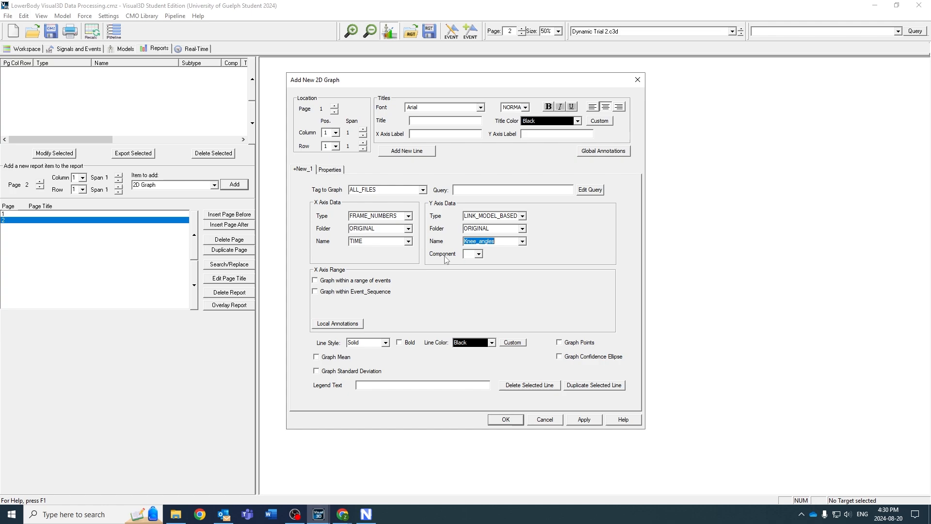
{"action": "left_click", "coordinate": [478, 254]}
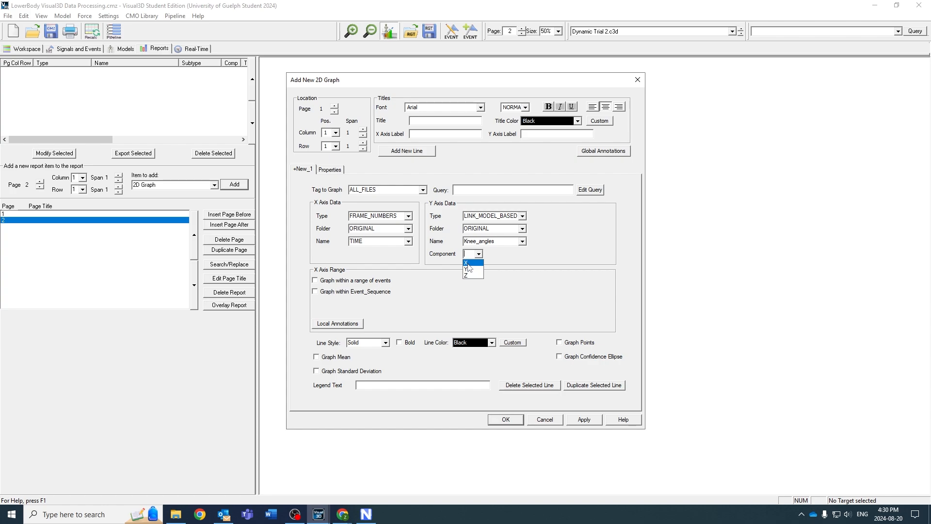
{"action": "left_click", "coordinate": [467, 263]}
{"action": "left_click", "coordinate": [478, 257]}
{"action": "left_click", "coordinate": [514, 251]}
{"action": "left_click", "coordinate": [581, 420]}
{"action": "left_click", "coordinate": [507, 420]}
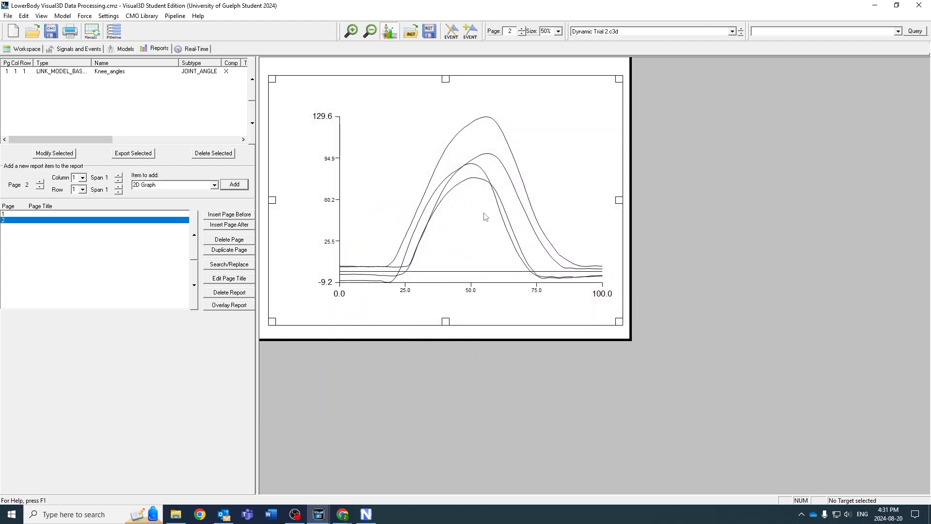
Step: Display page 1 of the report to view the knee angle X graph
{"action": "left_click", "coordinate": [41, 214]}
{"action": "left_click", "coordinate": [39, 219]}
{"action": "left_click", "coordinate": [37, 214]}
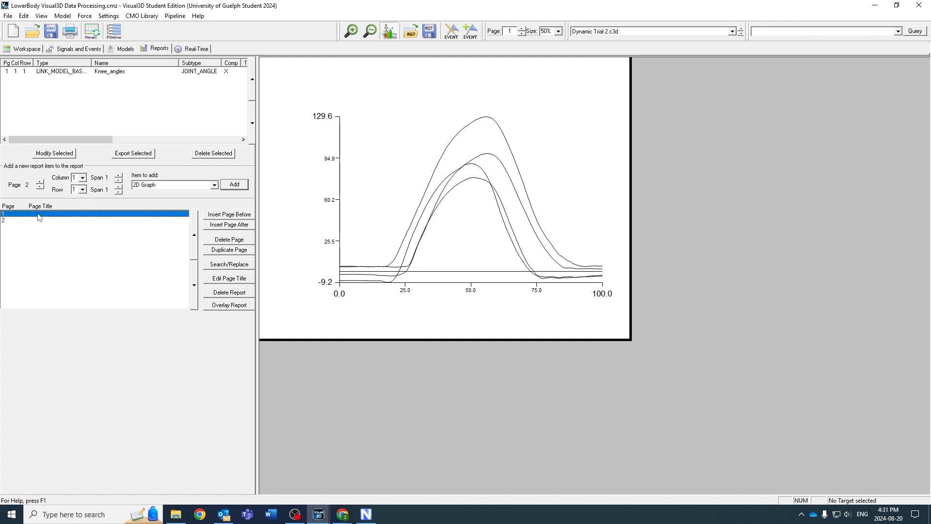
Step: Add a 2D graph of the Knee_angles Y component for ALL_FILES to page 2 of the report
{"action": "left_click", "coordinate": [15, 221]}
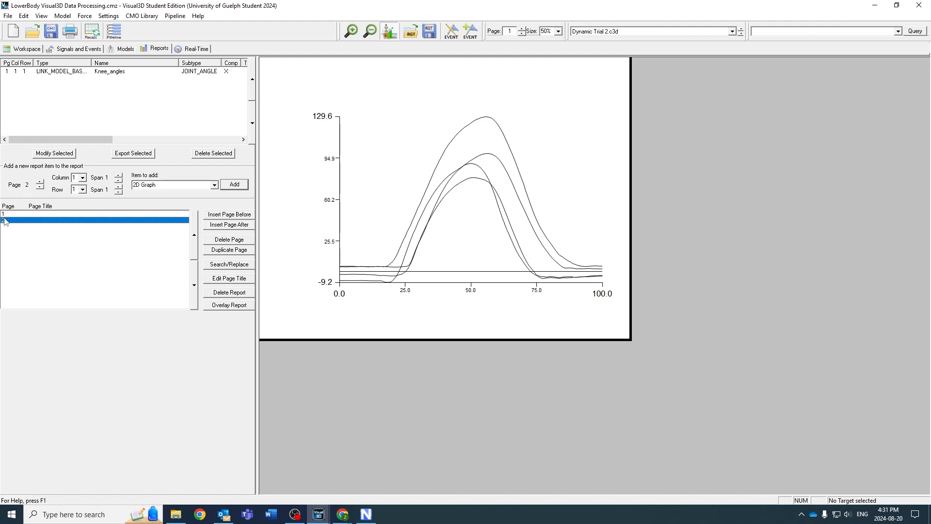
{"action": "left_click", "coordinate": [234, 185]}
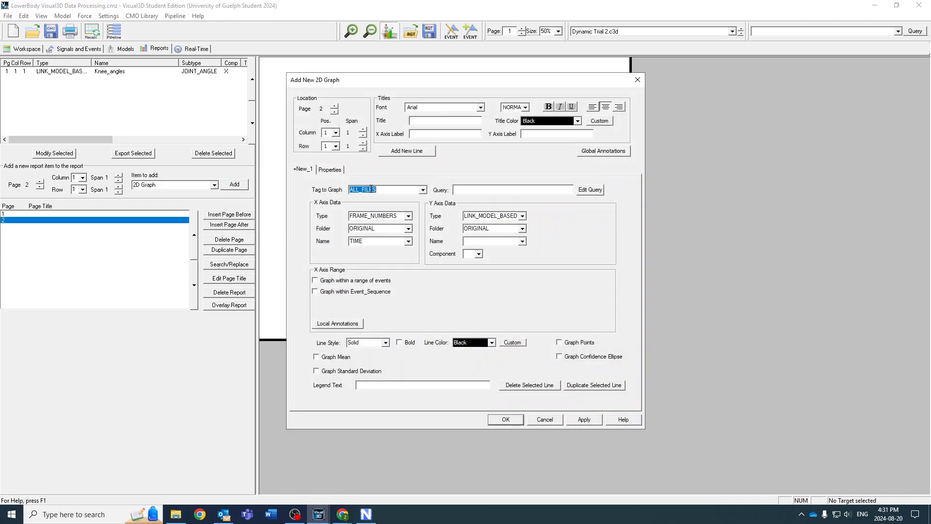
{"action": "left_click", "coordinate": [478, 254]}
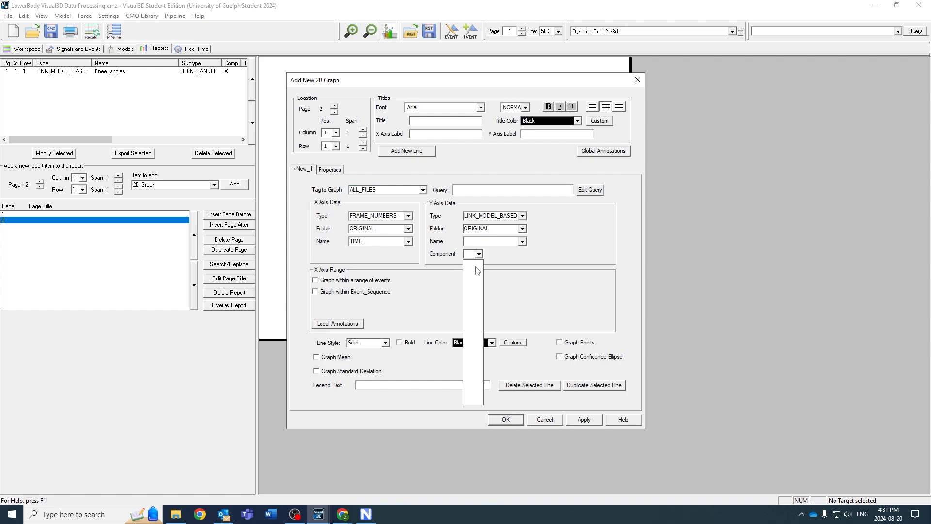
{"action": "left_click", "coordinate": [503, 242]}
{"action": "left_click", "coordinate": [522, 241]}
{"action": "left_click", "coordinate": [488, 258]}
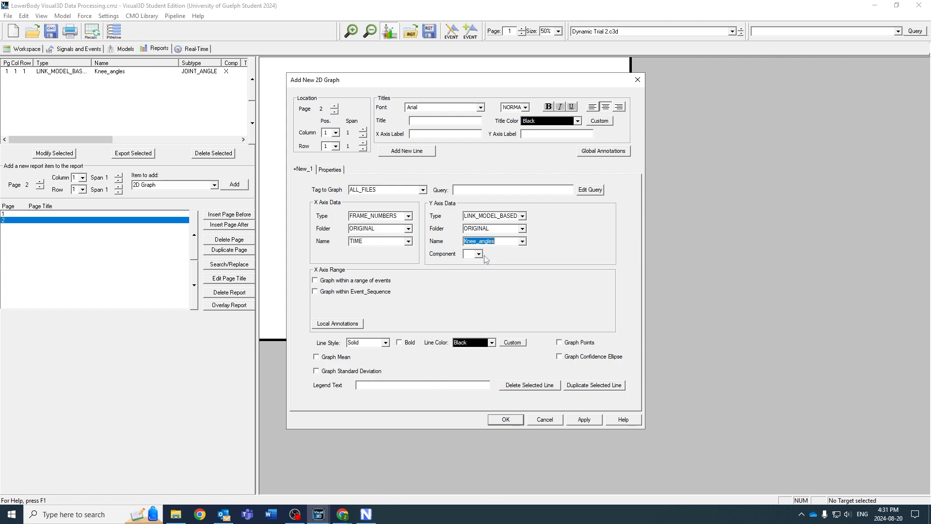
{"action": "left_click", "coordinate": [479, 254]}
{"action": "left_click", "coordinate": [473, 271]}
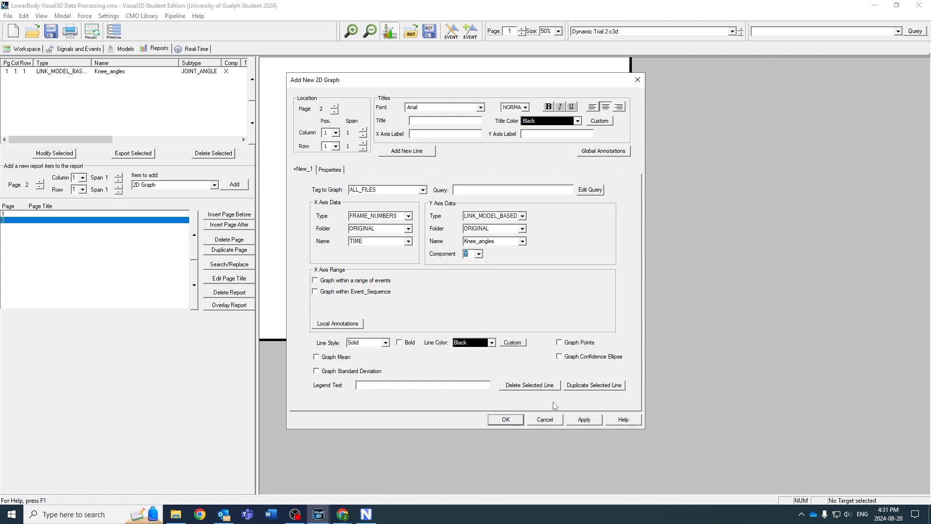
{"action": "left_click", "coordinate": [584, 420]}
{"action": "left_click", "coordinate": [506, 420]}
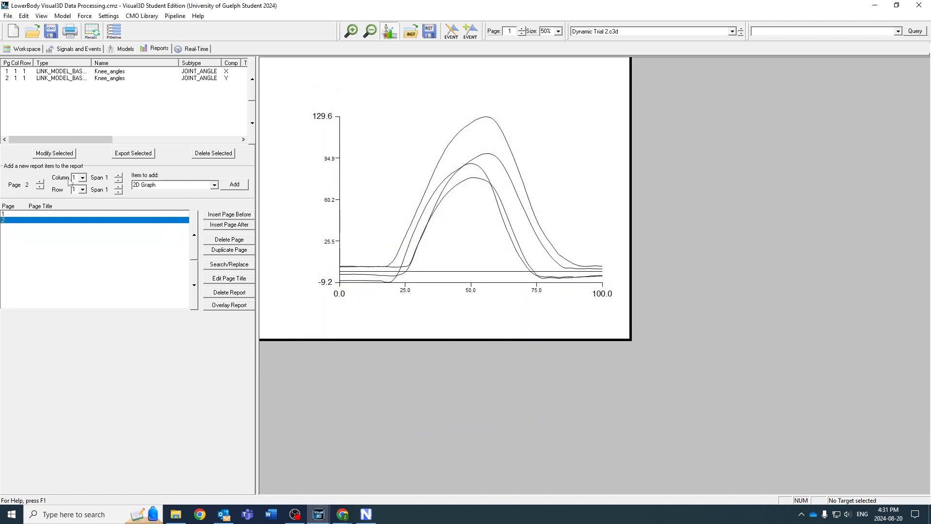
Step: Compare the knee angle graphs on report pages 1 and 2, finishing on page 1
{"action": "left_click", "coordinate": [6, 214]}
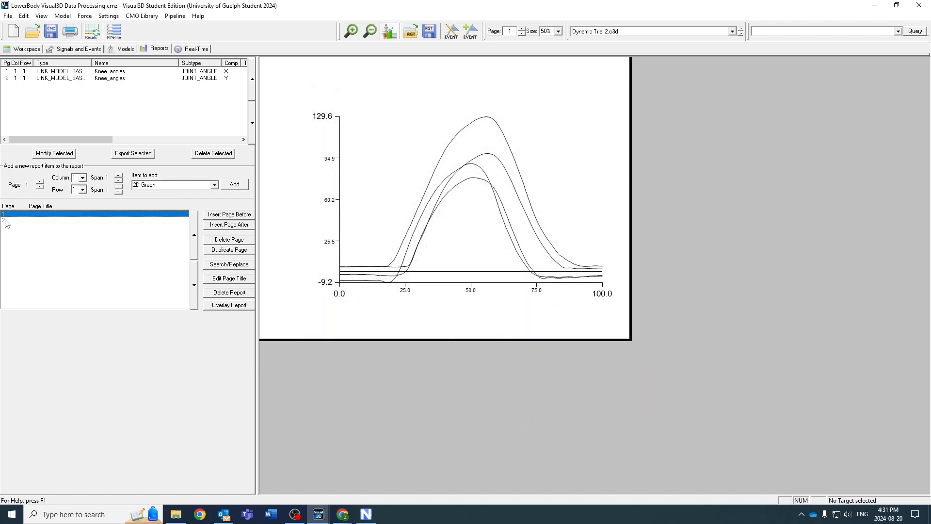
{"action": "left_click", "coordinate": [5, 220]}
{"action": "left_click", "coordinate": [4, 215]}
{"action": "left_click", "coordinate": [5, 221]}
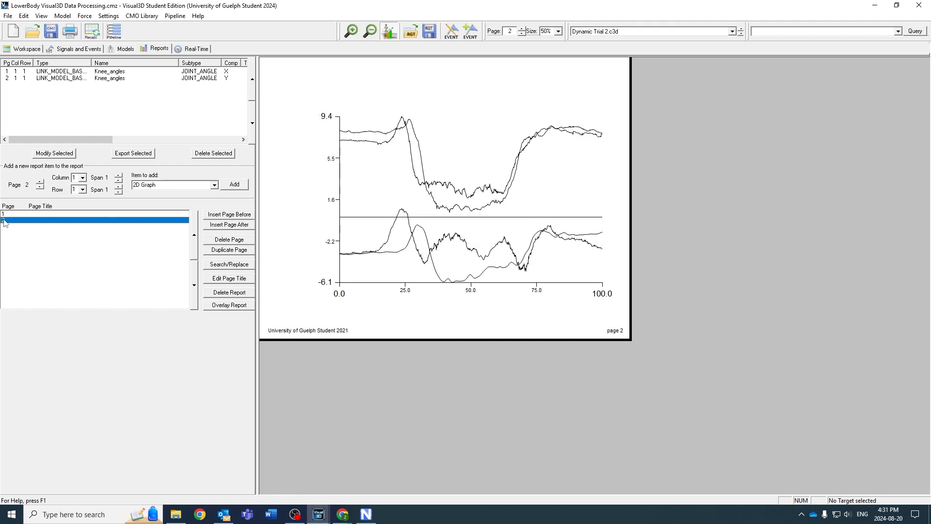
{"action": "left_click", "coordinate": [5, 215]}
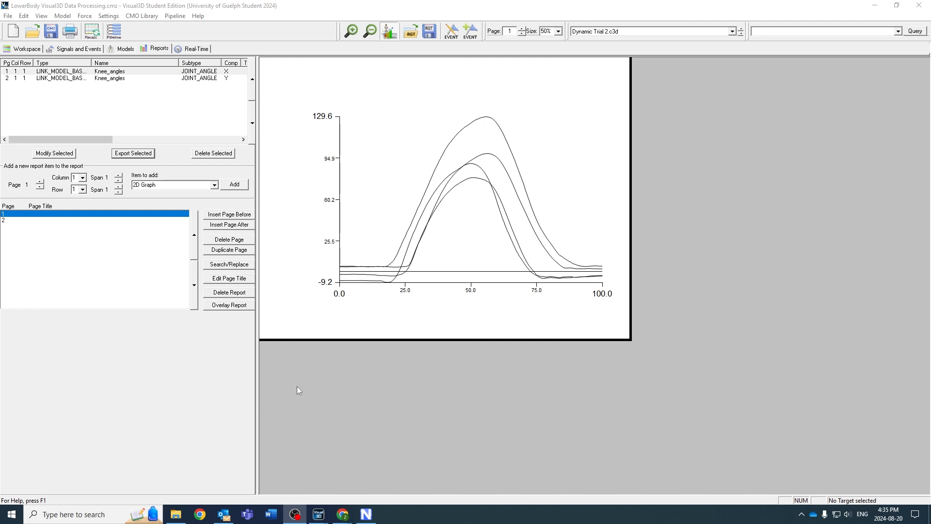
{"action": "mouse_move", "coordinate": [462, 188]}
{"action": "left_click", "coordinate": [235, 185]}
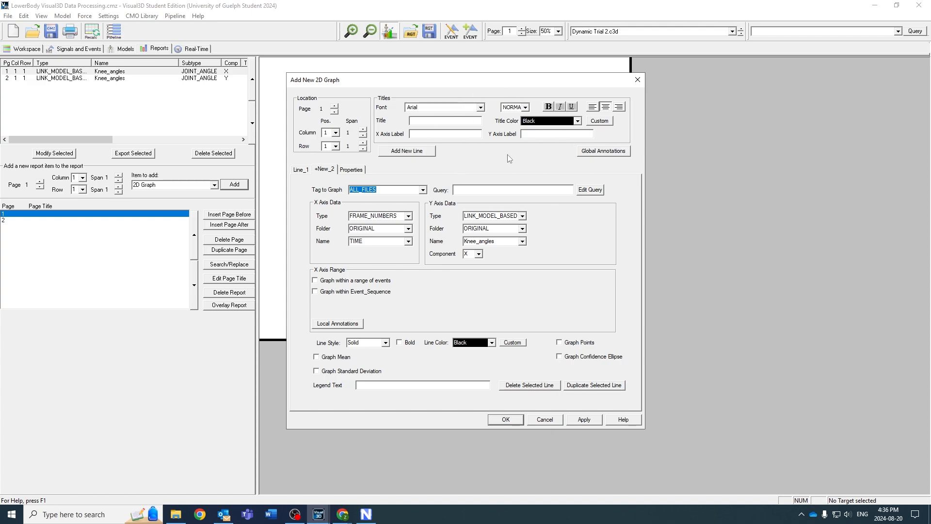
{"action": "left_click", "coordinate": [638, 79]}
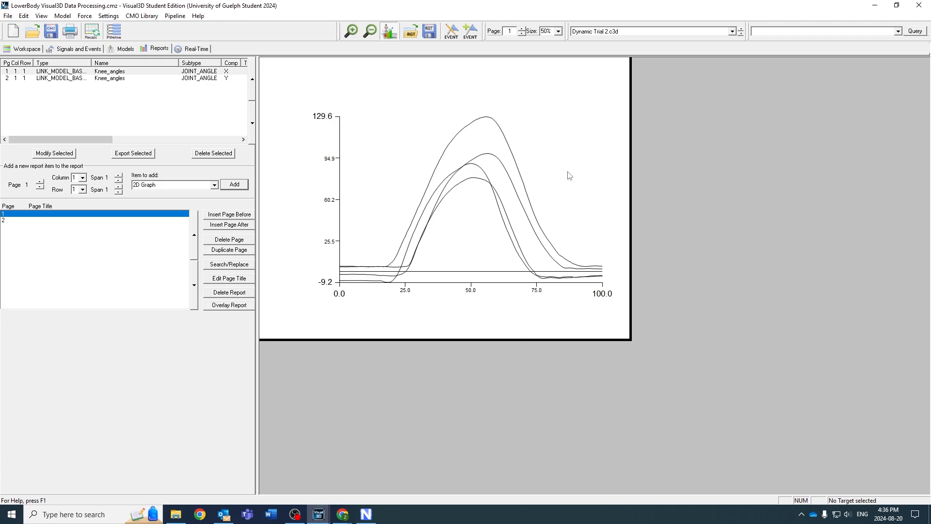
Step: Export the raw Y Component data of the page 1 Knee_angles X graph to a text file named Knee_Angles_X
{"action": "left_click", "coordinate": [46, 73]}
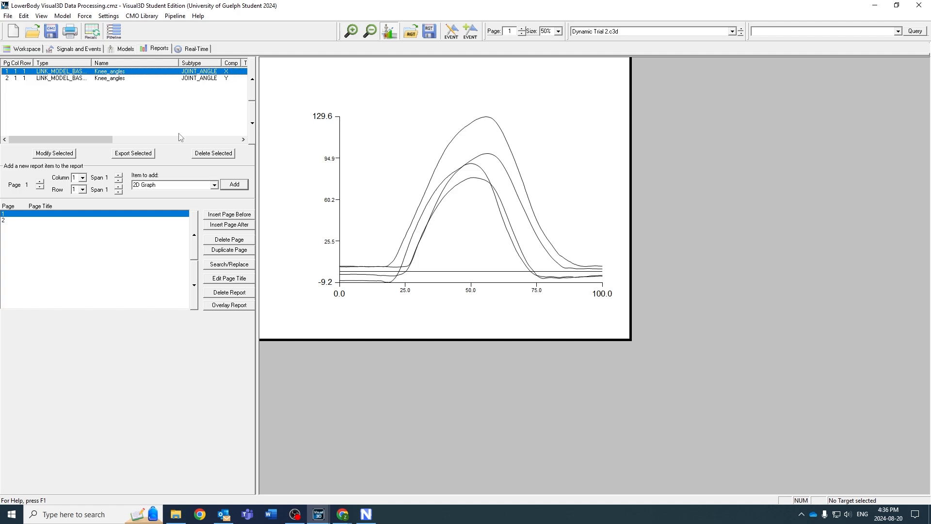
{"action": "left_click", "coordinate": [132, 154]}
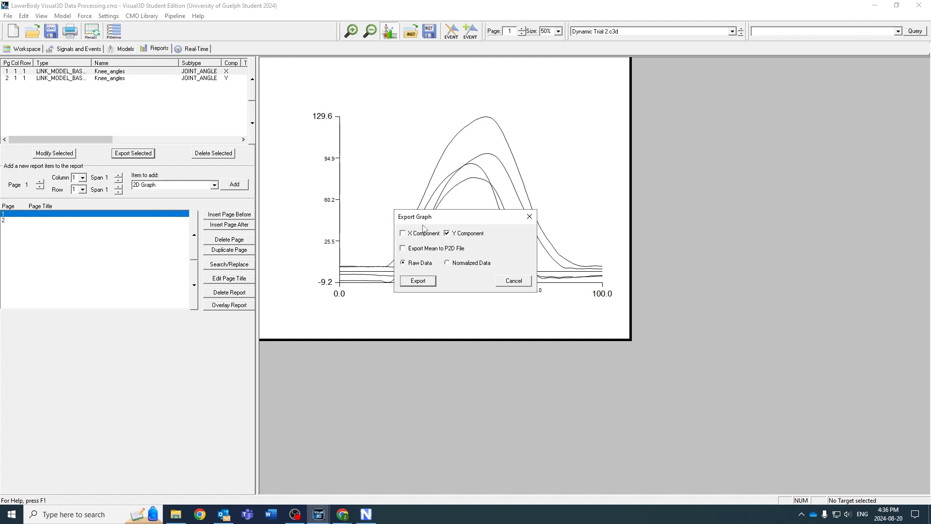
{"action": "left_click", "coordinate": [417, 281]}
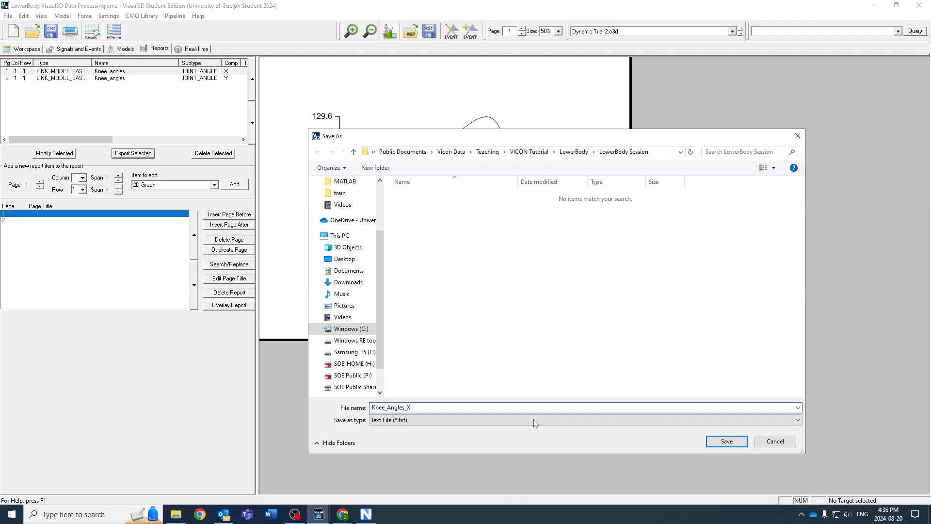
{"action": "left_click", "coordinate": [715, 442]}
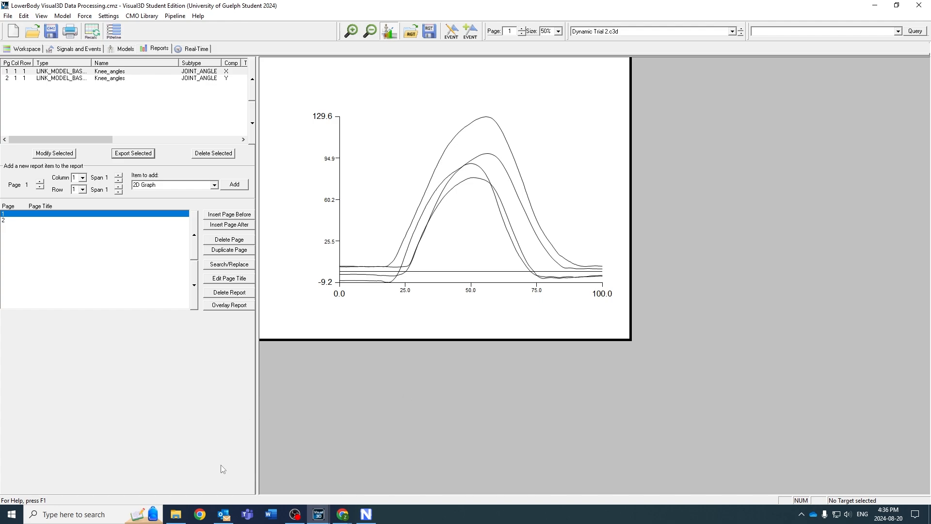
Step: Switch to File Explorer and open the exported Knee_Angles_X text file from the LowerBody Session folder
{"action": "left_click", "coordinate": [179, 513]}
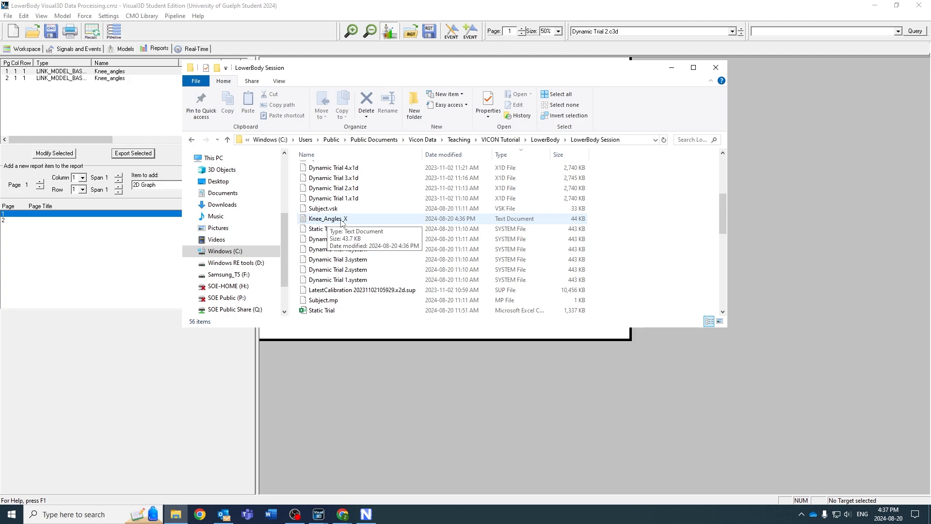
{"action": "left_click", "coordinate": [338, 221]}
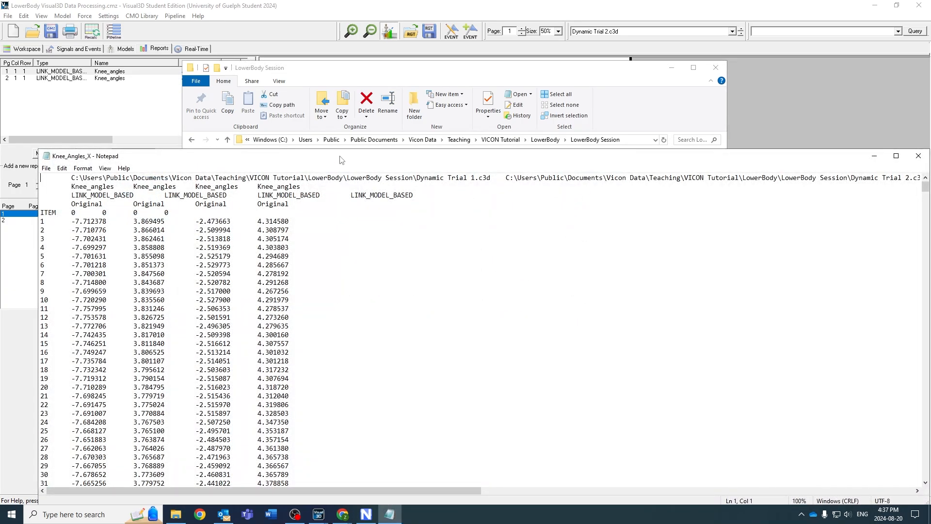
{"action": "left_click_drag", "start_coordinate": [342, 155], "coordinate": [340, 94]}
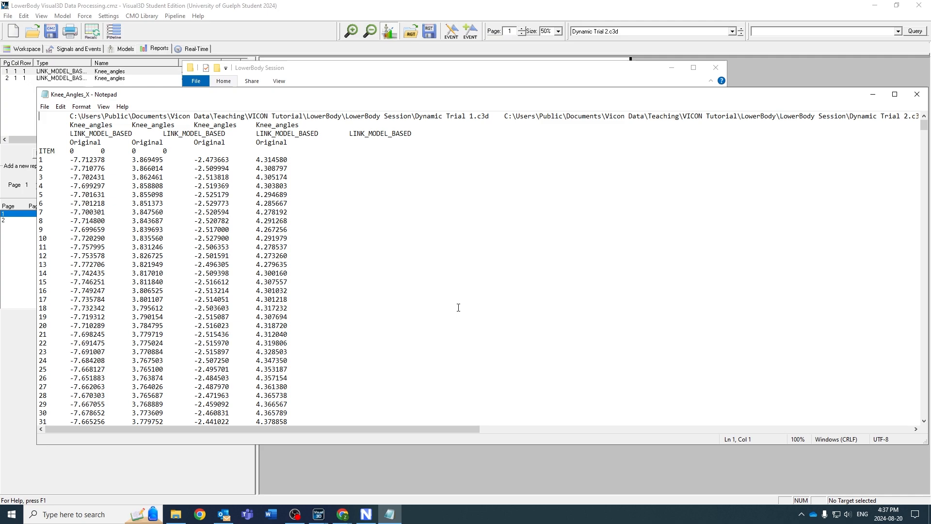
Step: Examine the trial file headers and the frame-by-frame knee angle columns in the exported Knee_Angles_X file
{"action": "mouse_move", "coordinate": [420, 429]}
{"action": "left_mouse_down"}
{"action": "mouse_move", "coordinate": [855, 455]}
{"action": "mouse_move", "coordinate": [776, 462]}
{"action": "mouse_move", "coordinate": [411, 442]}
{"action": "left_mouse_up"}
{"action": "left_click_drag", "start_coordinate": [435, 115], "coordinate": [473, 117]}
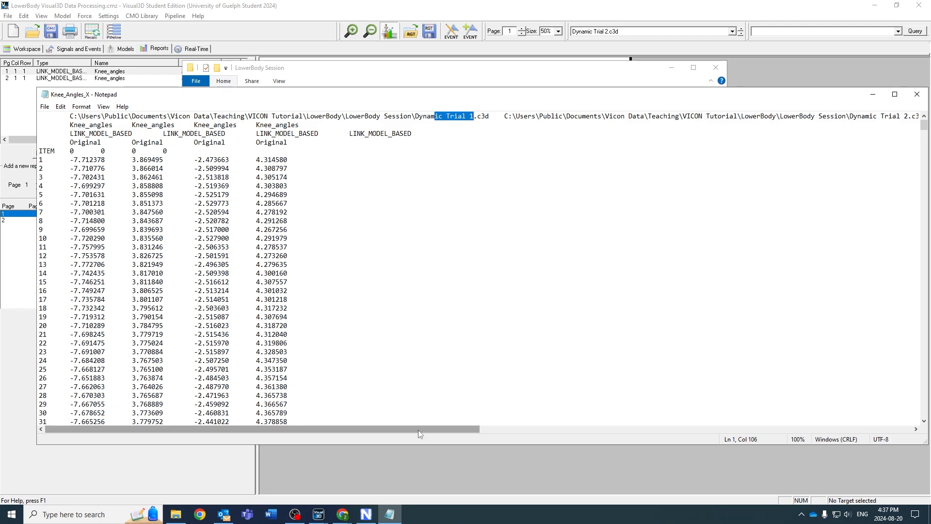
{"action": "left_click_drag", "start_coordinate": [418, 429], "coordinate": [291, 430]}
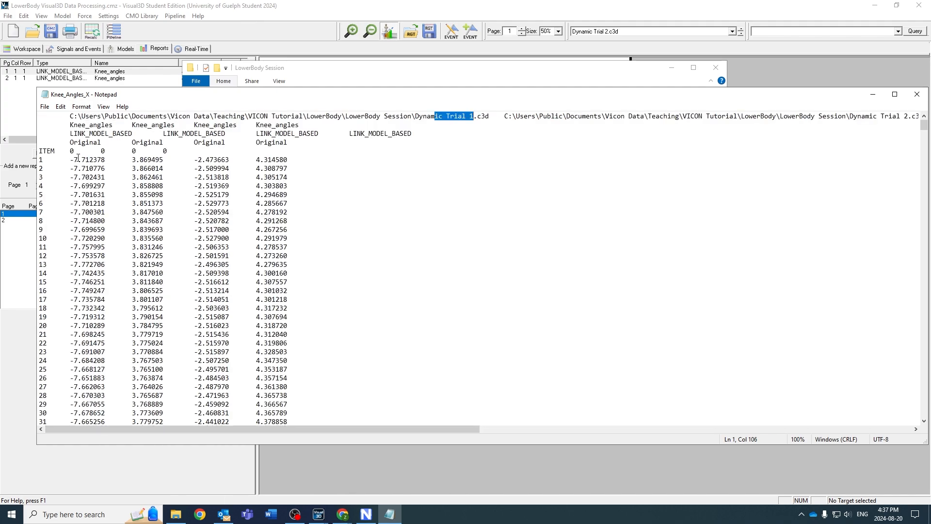
{"action": "left_click_drag", "start_coordinate": [79, 158], "coordinate": [83, 203]}
{"action": "left_click", "coordinate": [82, 186]}
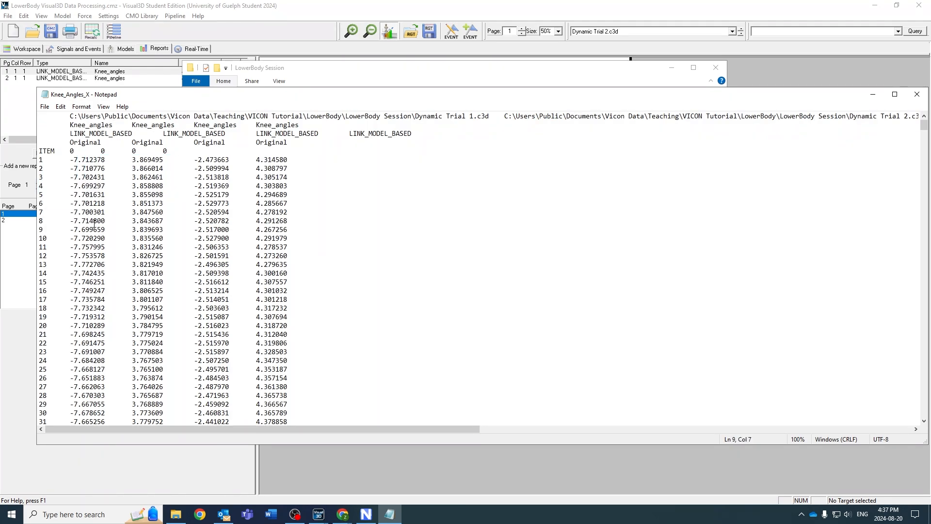
{"action": "scroll", "coordinate": [359, 208], "scroll_direction": "down", "scroll_amount": 20}
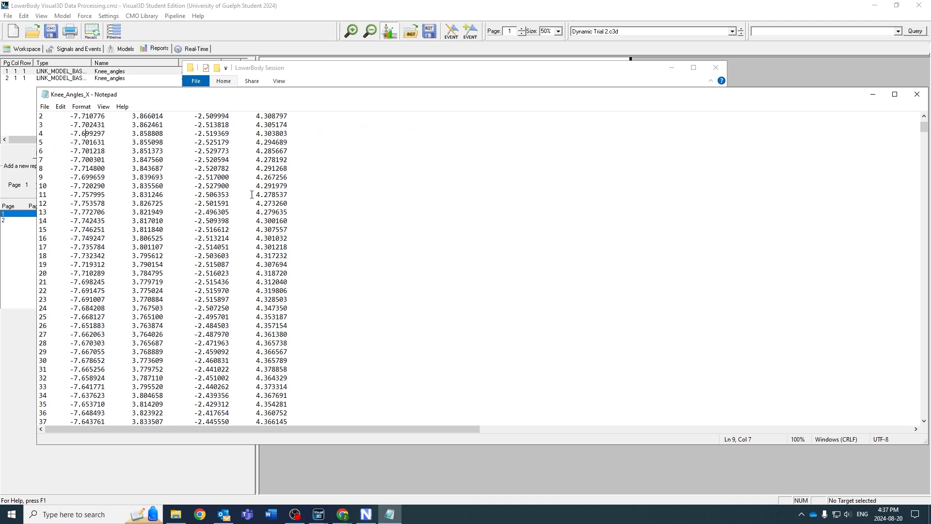
{"action": "scroll", "coordinate": [259, 193], "scroll_direction": "down", "scroll_amount": 20}
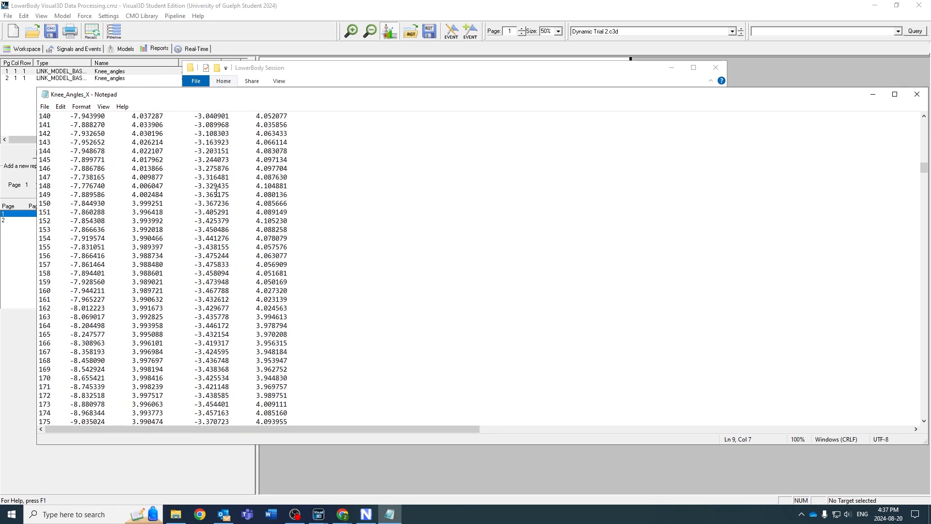
{"action": "scroll", "coordinate": [87, 225], "scroll_direction": "down", "scroll_amount": 20}
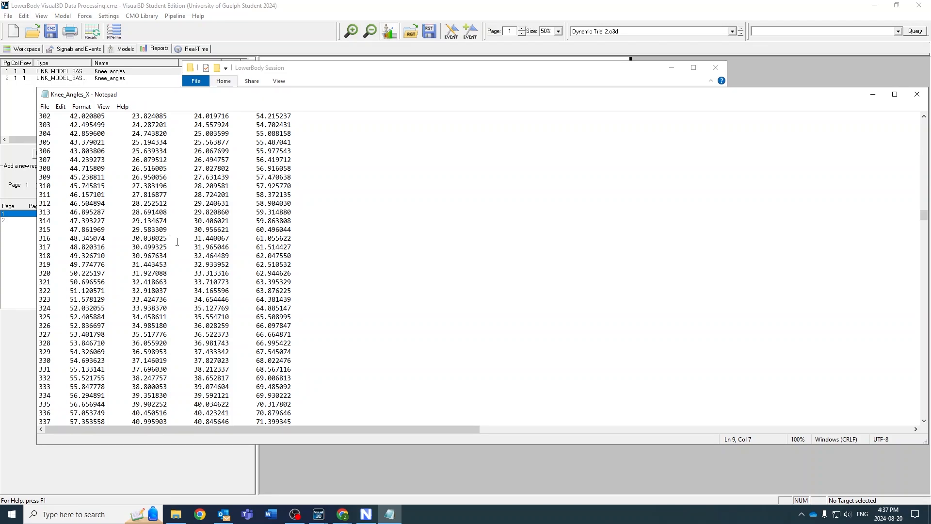
{"action": "scroll", "coordinate": [178, 241], "scroll_direction": "up", "scroll_amount": 20}
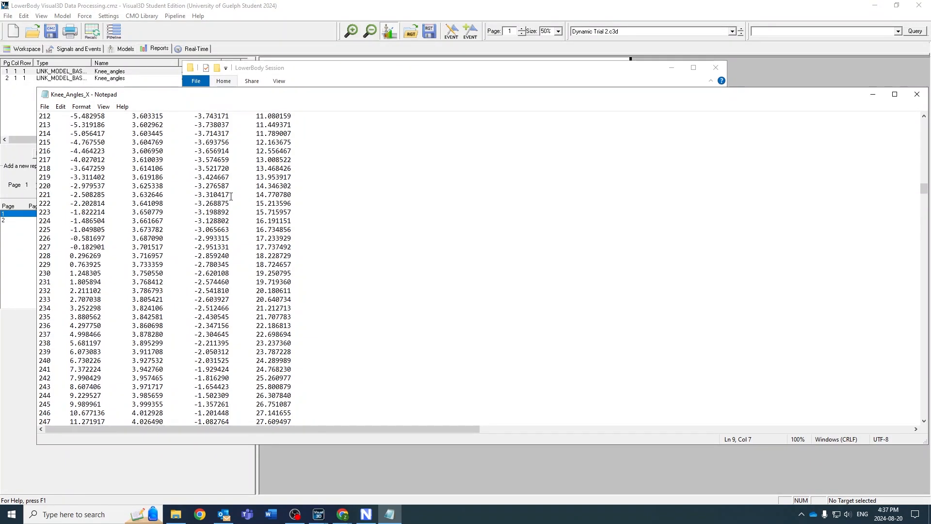
{"action": "scroll", "coordinate": [231, 196], "scroll_direction": "up", "scroll_amount": 20}
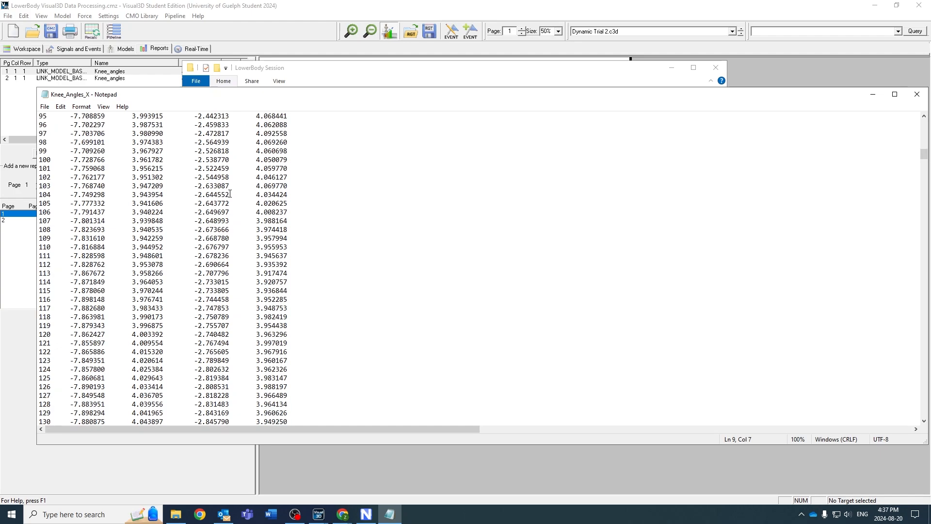
{"action": "scroll", "coordinate": [230, 194], "scroll_direction": "up", "scroll_amount": 20}
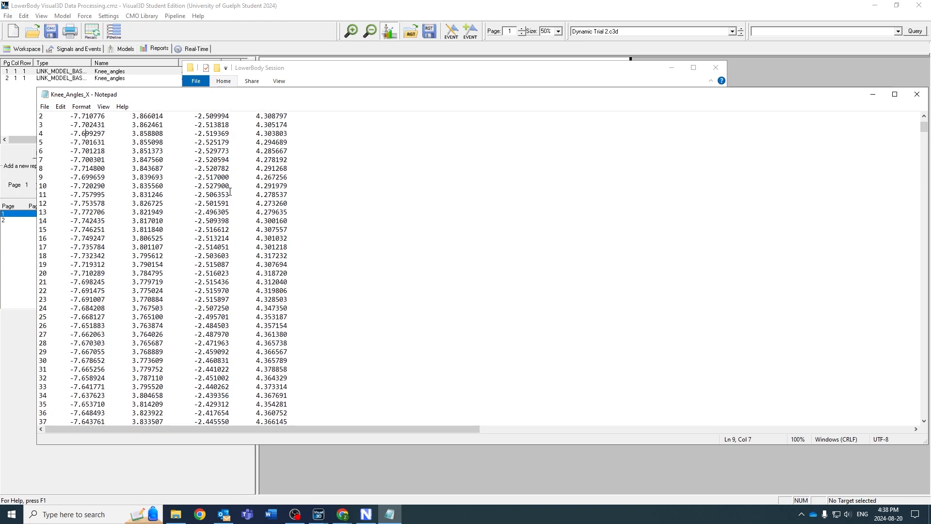
{"action": "scroll", "coordinate": [229, 192], "scroll_direction": "up", "scroll_amount": 2}
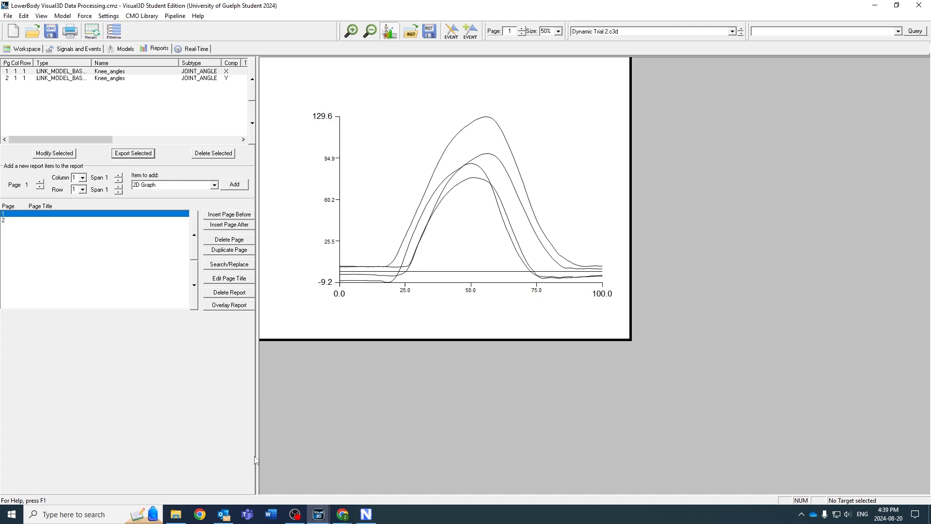
Step: Review the model creation options and the JOINT_ANGLE property settings for computing model based data, closing without creating anything
{"action": "left_click", "coordinate": [63, 16]}
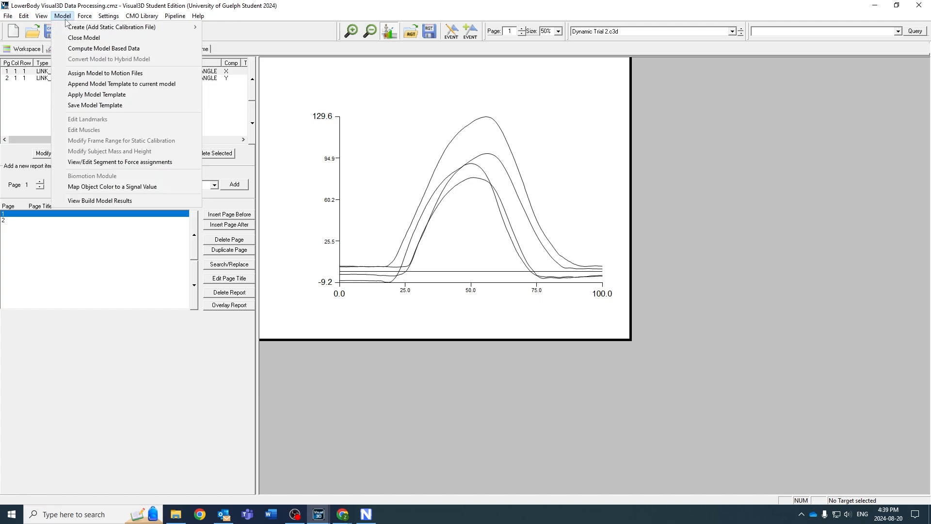
{"action": "mouse_move", "coordinate": [74, 30]}
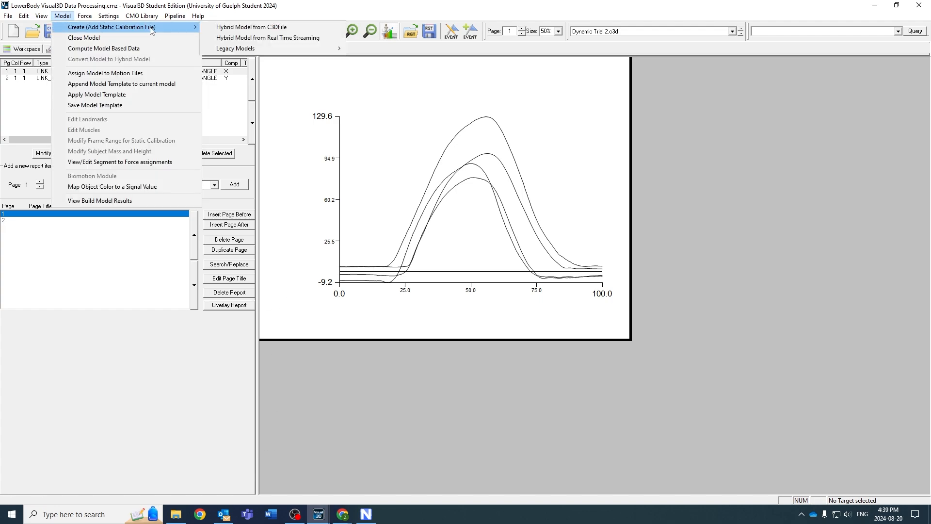
{"action": "left_click", "coordinate": [266, 13]}
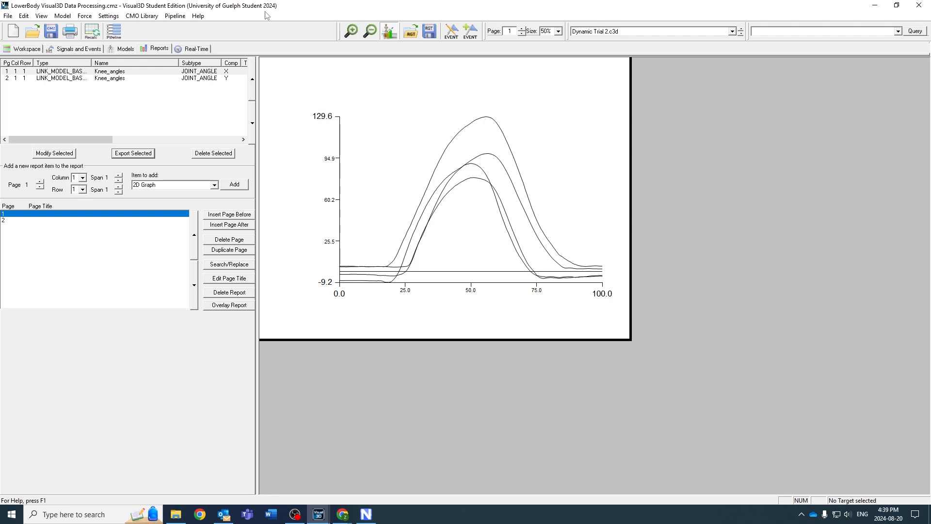
{"action": "left_click", "coordinate": [63, 15]}
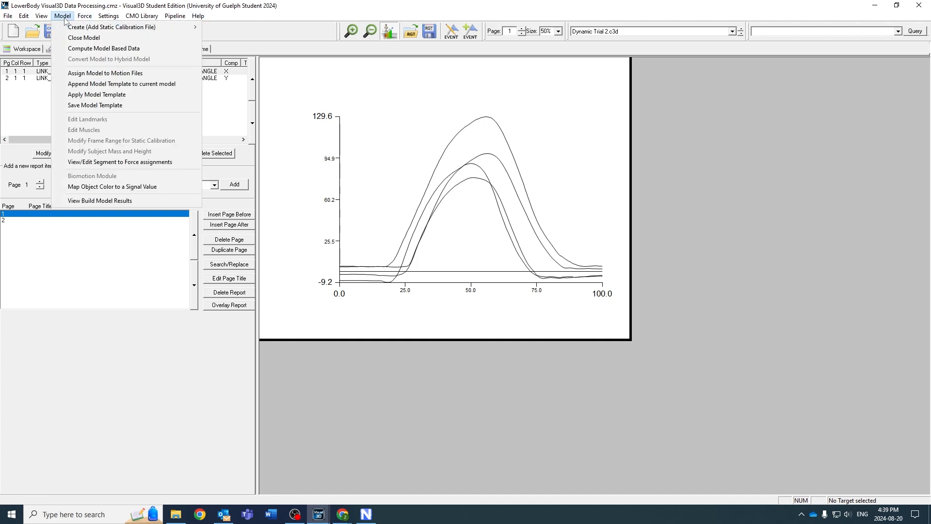
{"action": "left_click", "coordinate": [92, 48]}
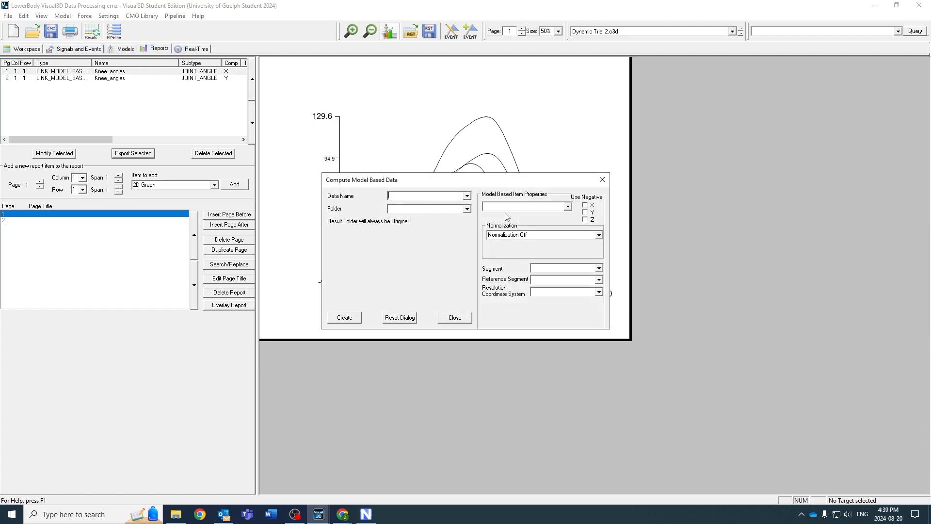
{"action": "left_click", "coordinate": [568, 207]}
{"action": "left_click", "coordinate": [498, 240]}
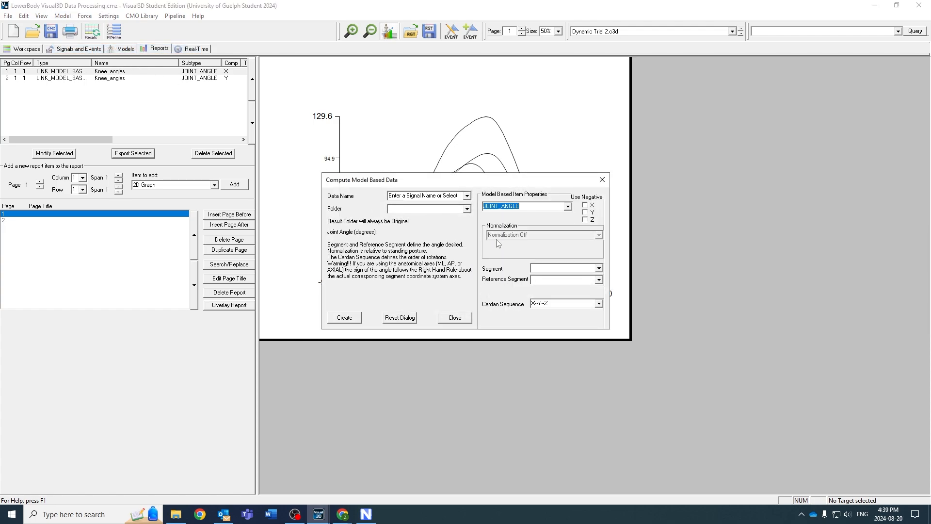
{"action": "left_click", "coordinate": [602, 179]}
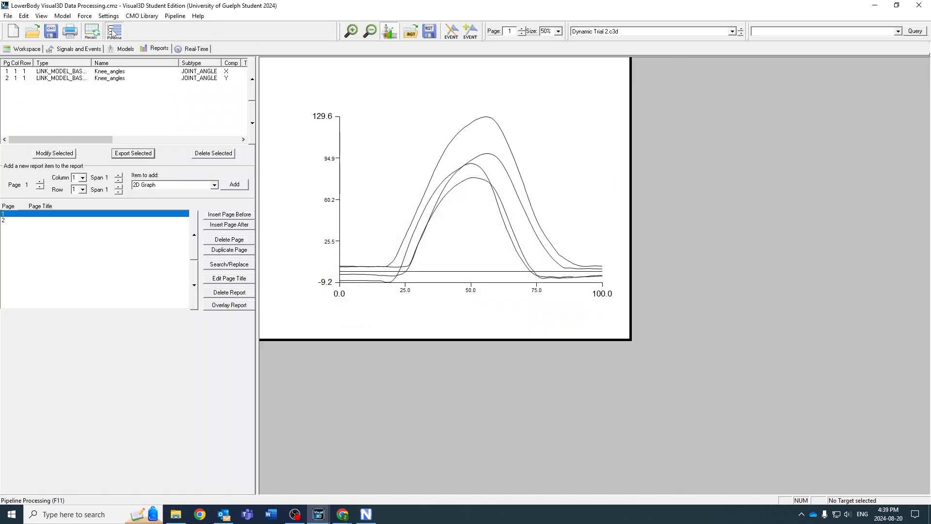
Step: Review the Lowpass_Filter command in the main pipeline and the settings for adding a 2D graph, closing both without changes
{"action": "left_click", "coordinate": [113, 31]}
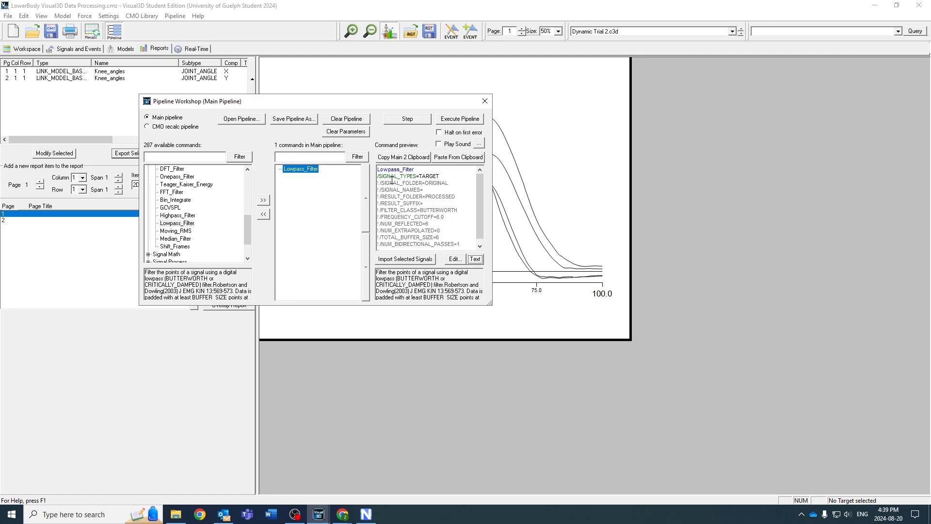
{"action": "left_click", "coordinate": [484, 101]}
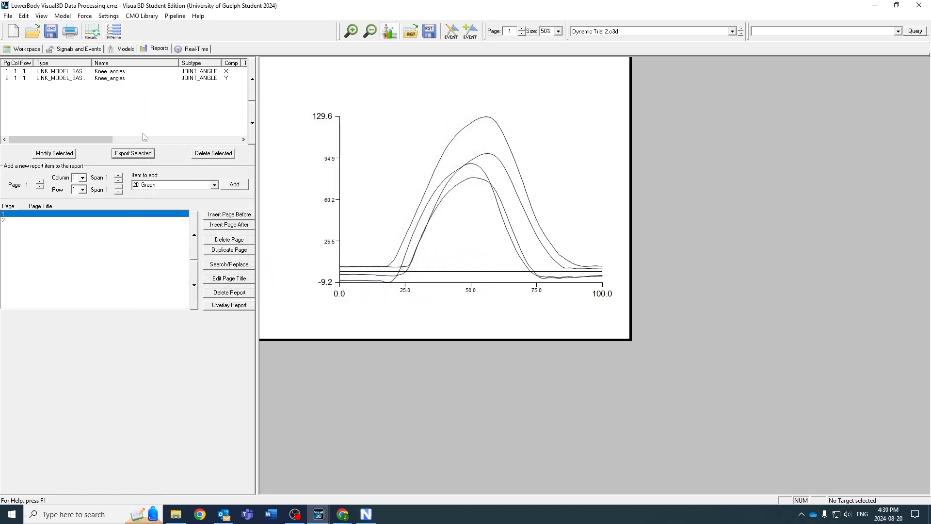
{"action": "left_click", "coordinate": [237, 184]}
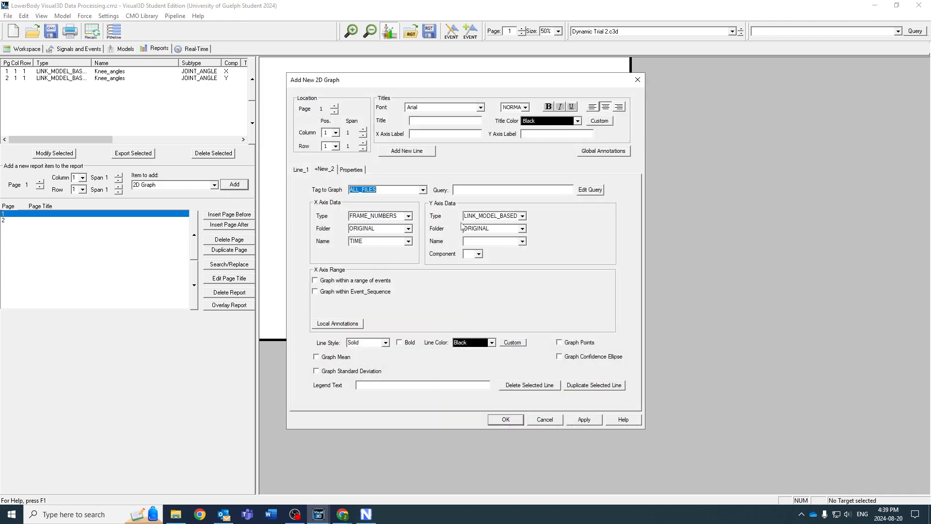
{"action": "left_click", "coordinate": [638, 80]}
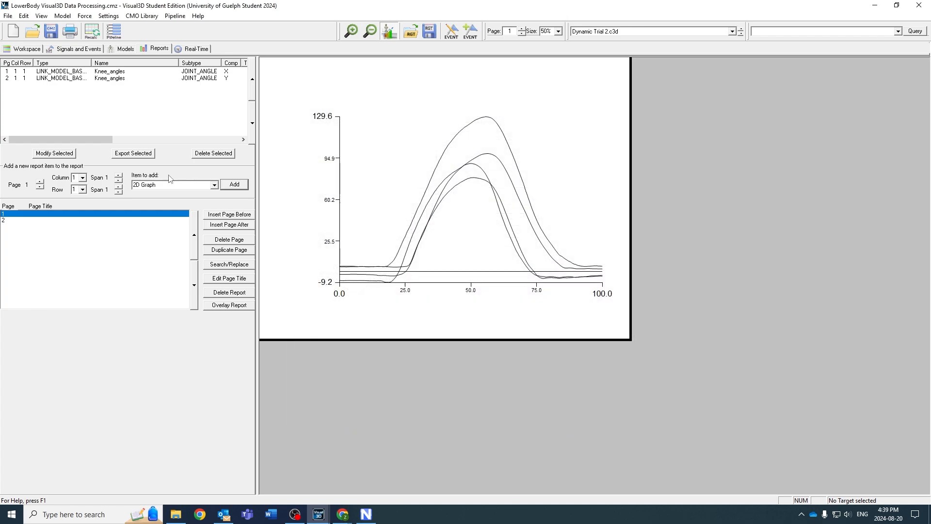